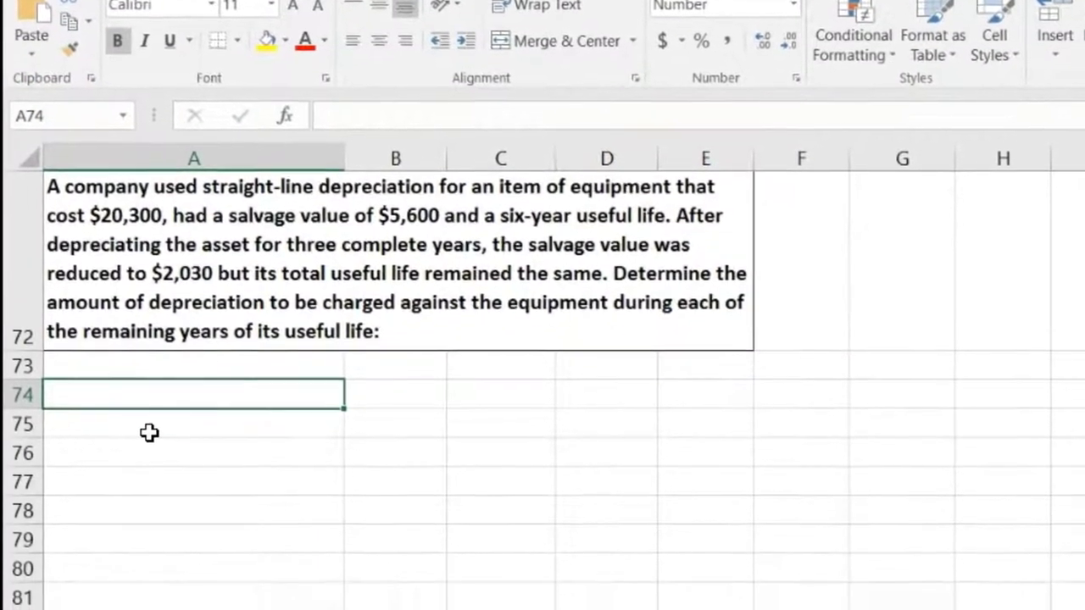
Label cell A74 "Cost" and enter 20300 beside it in B74
type("Cash")
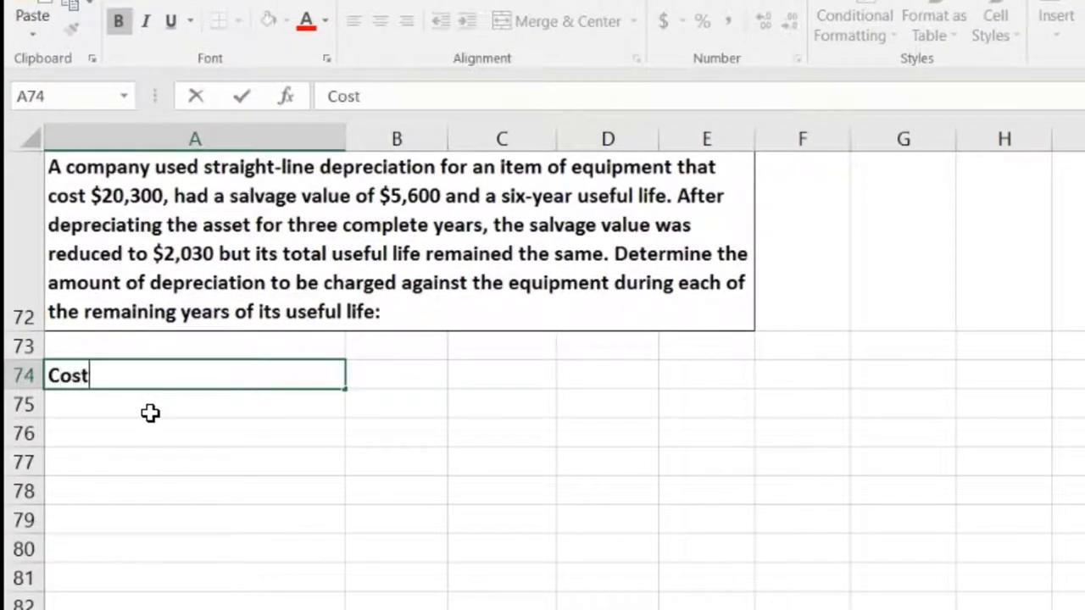
key("Tab")
type("203")
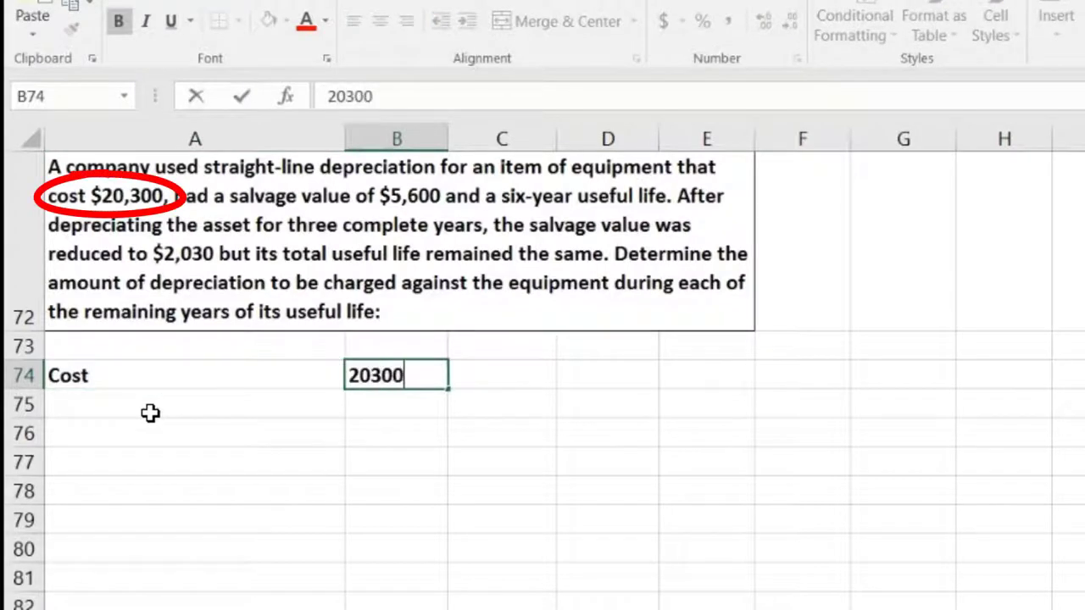
key("Return")
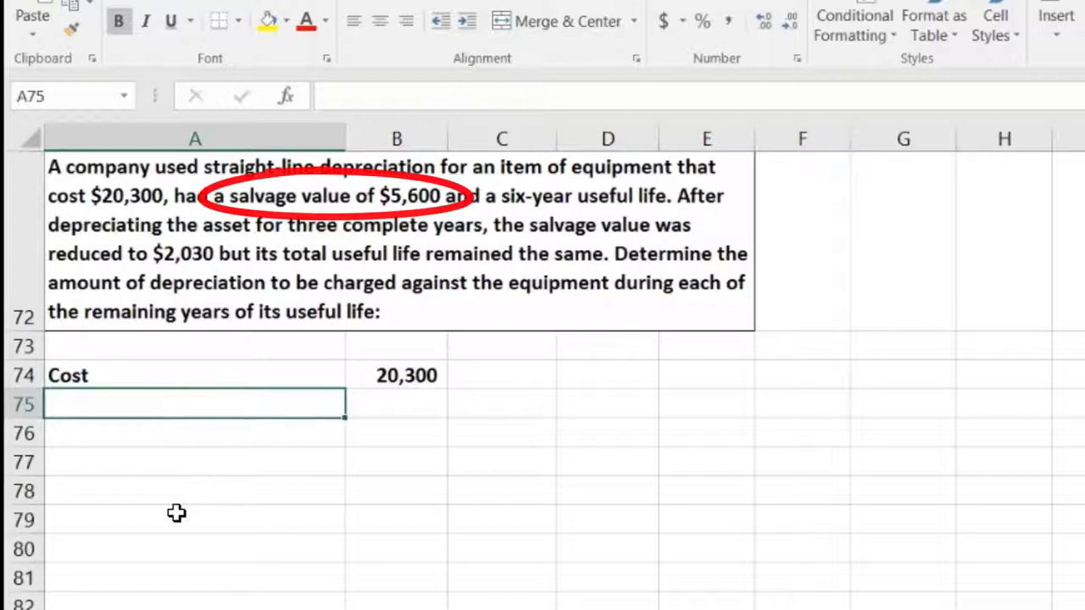
Label cell A75 "Salvage value" and enter 5600 beside it in B75
type("Salv")
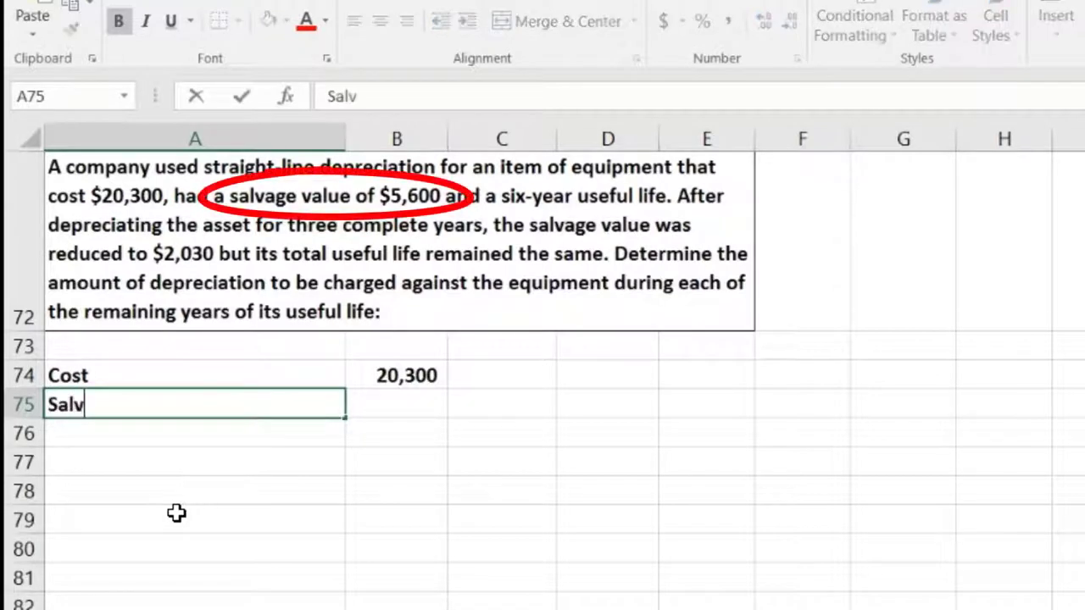
type("age value")
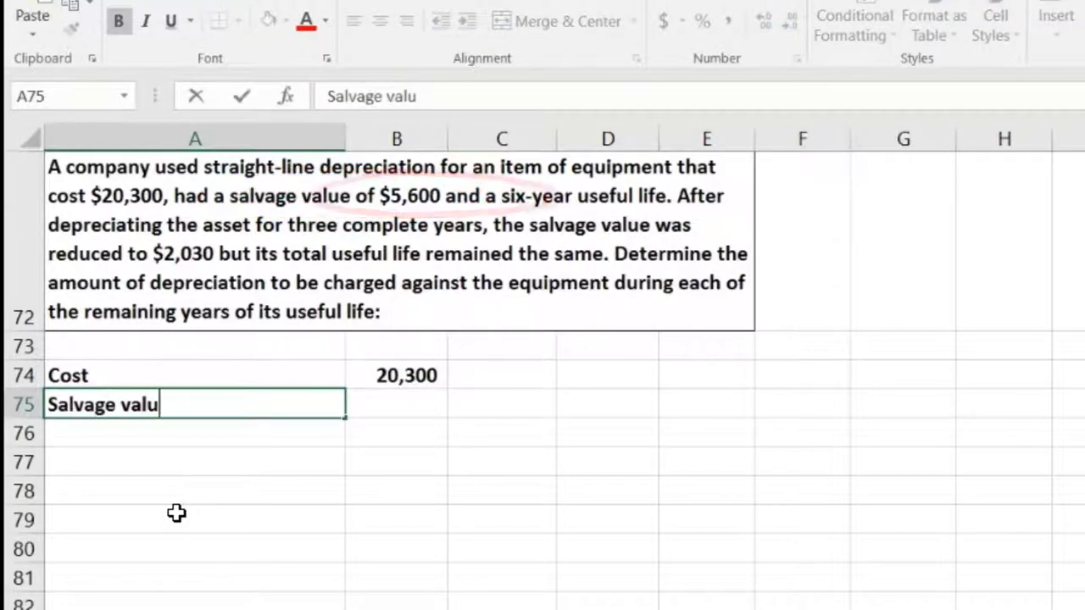
key("Tab")
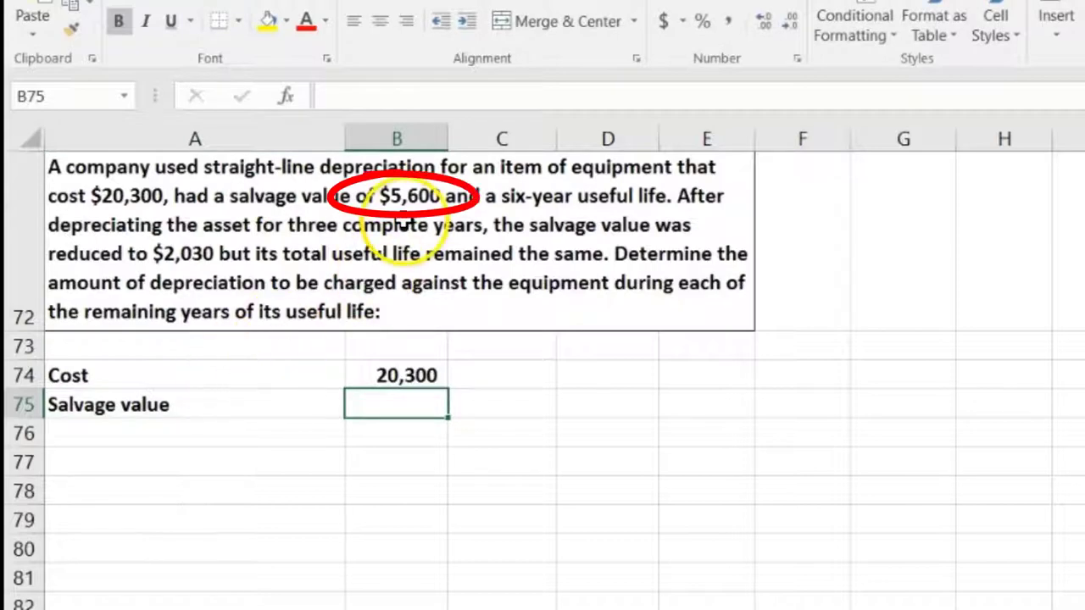
type("5600")
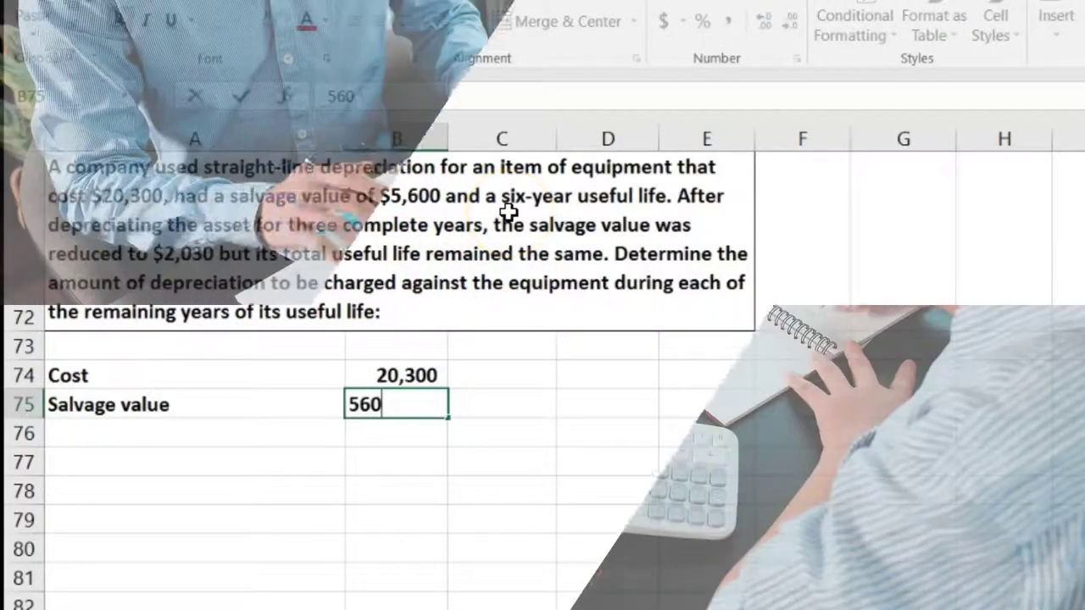
key("Return")
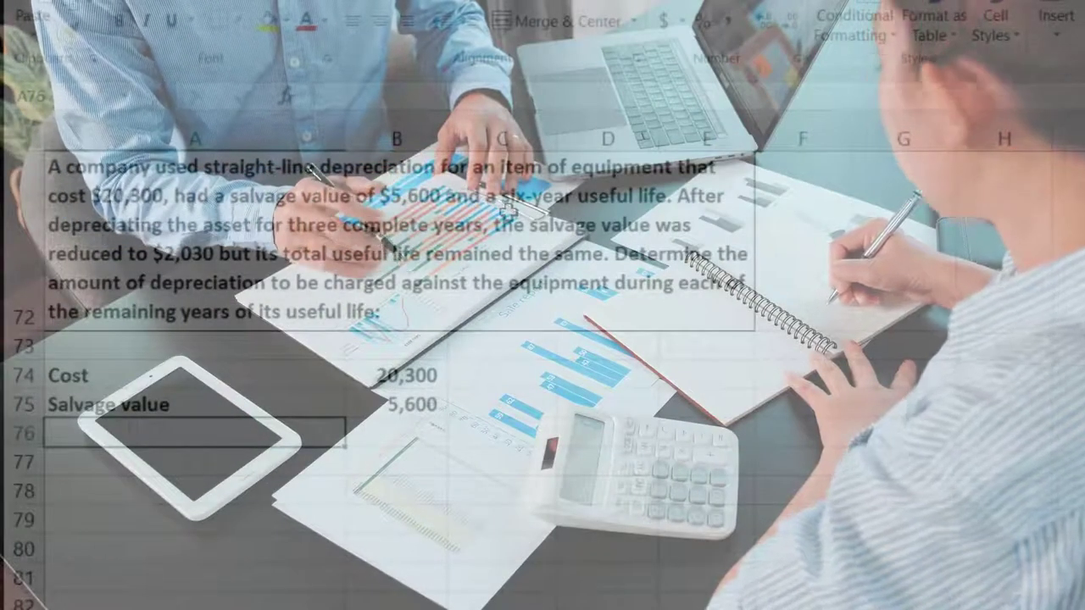
Subtract the salvage value from the cost in B76 with the formula =B74-B75
left_click(397, 433)
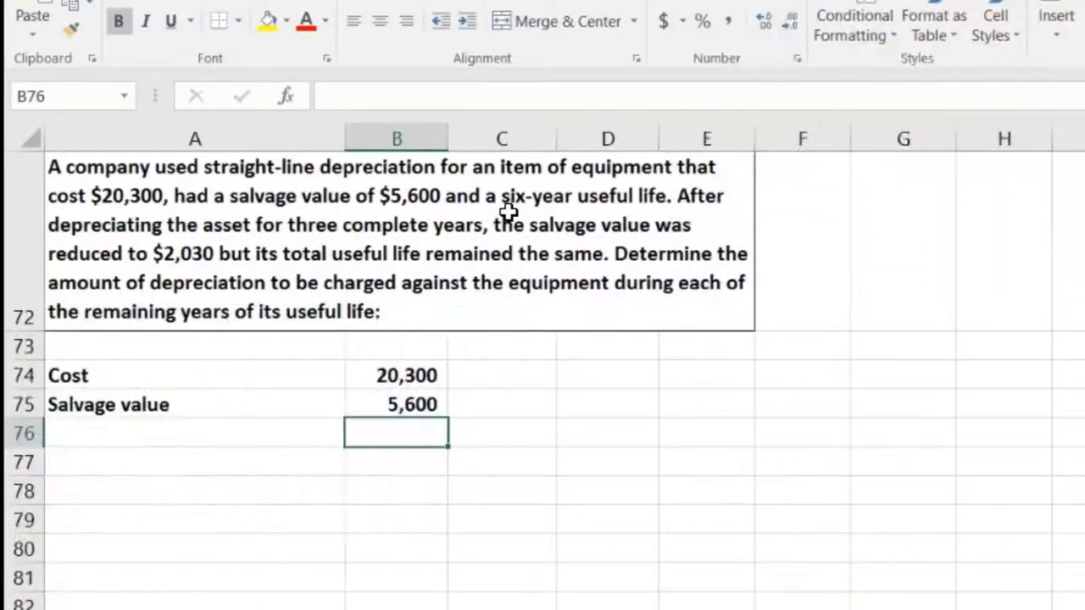
type("=")
left_click(398, 375)
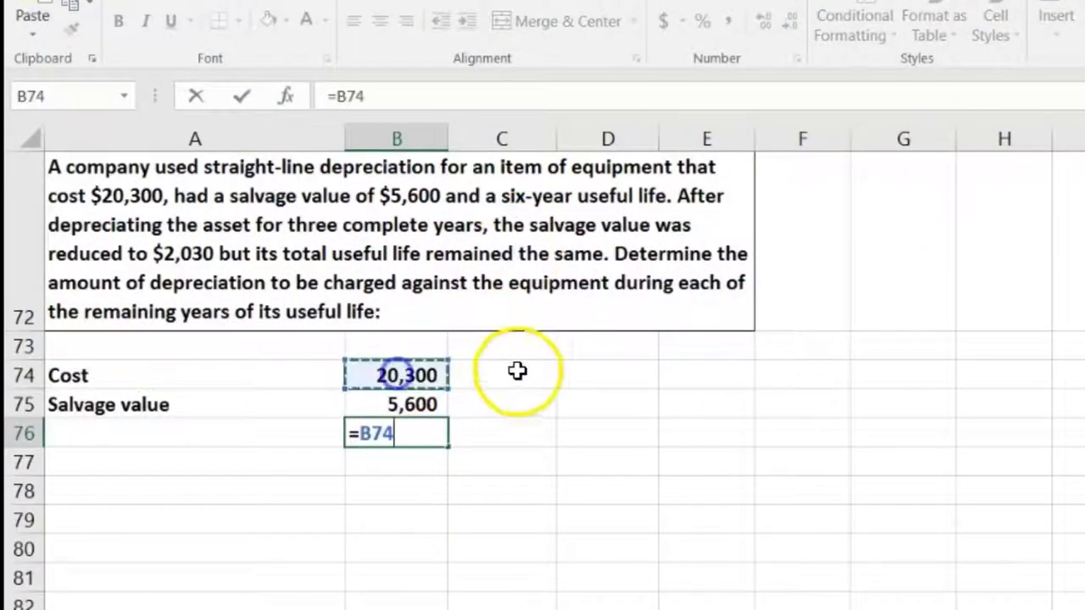
left_click(428, 406)
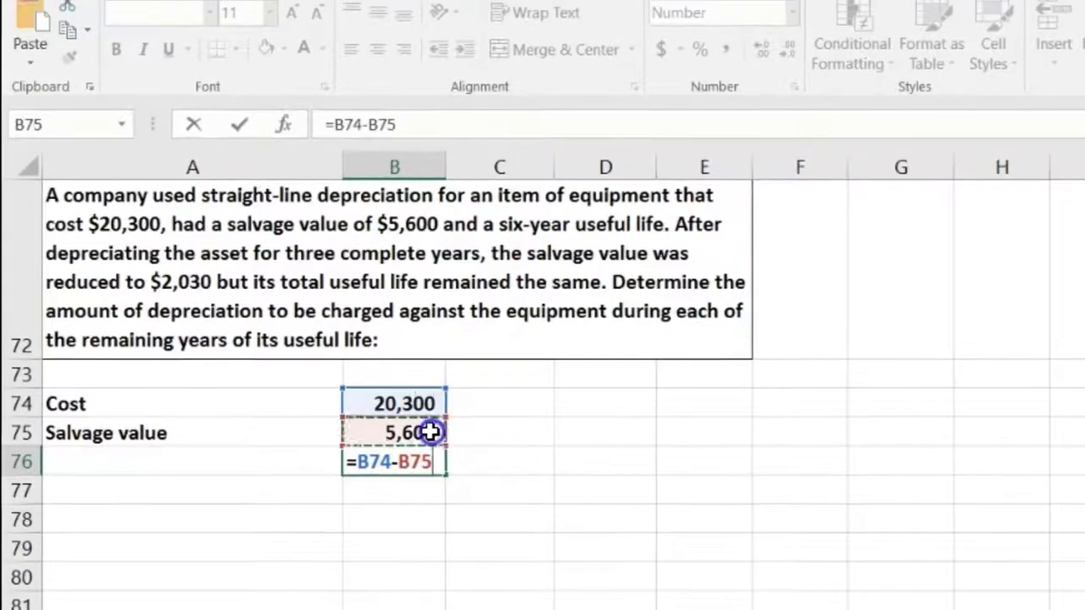
key("Return")
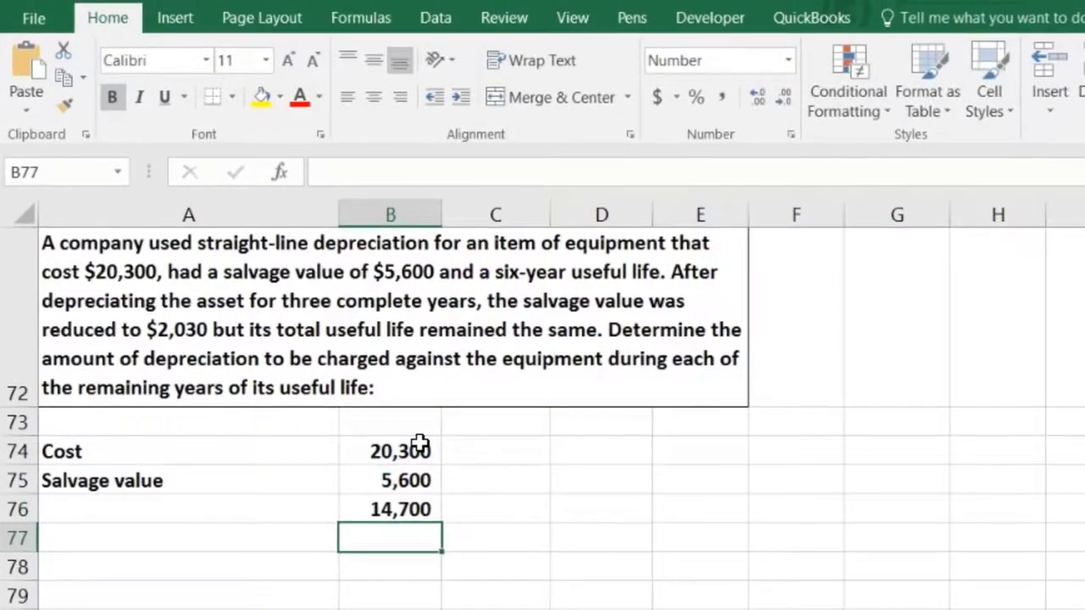
Underline the salvage value in B75 and label cell A76 "Amount to be depreciated"
key("Up")
key("Up")
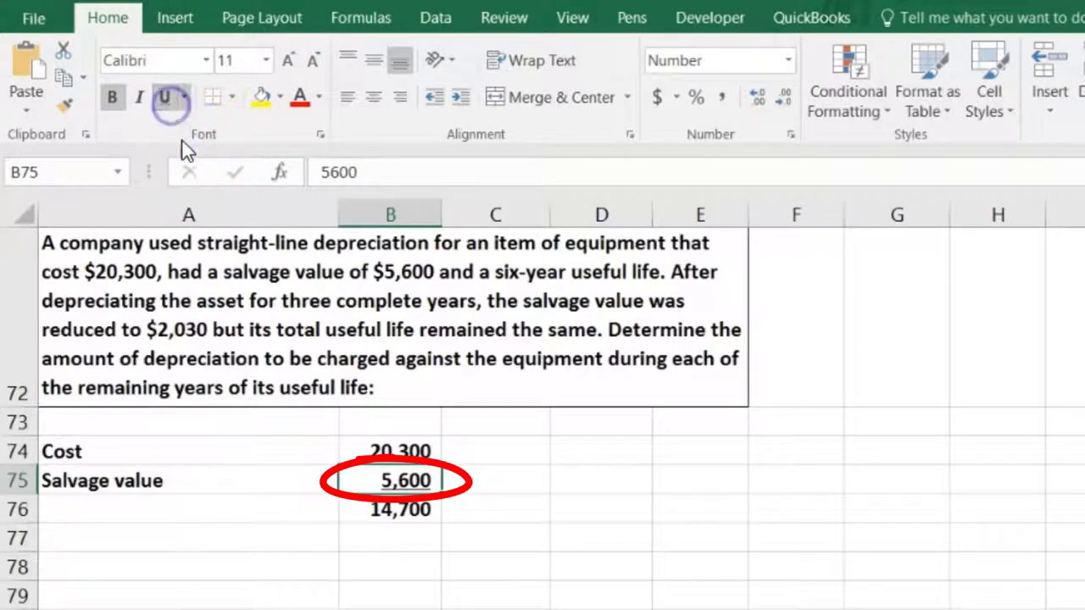
left_click(85, 513)
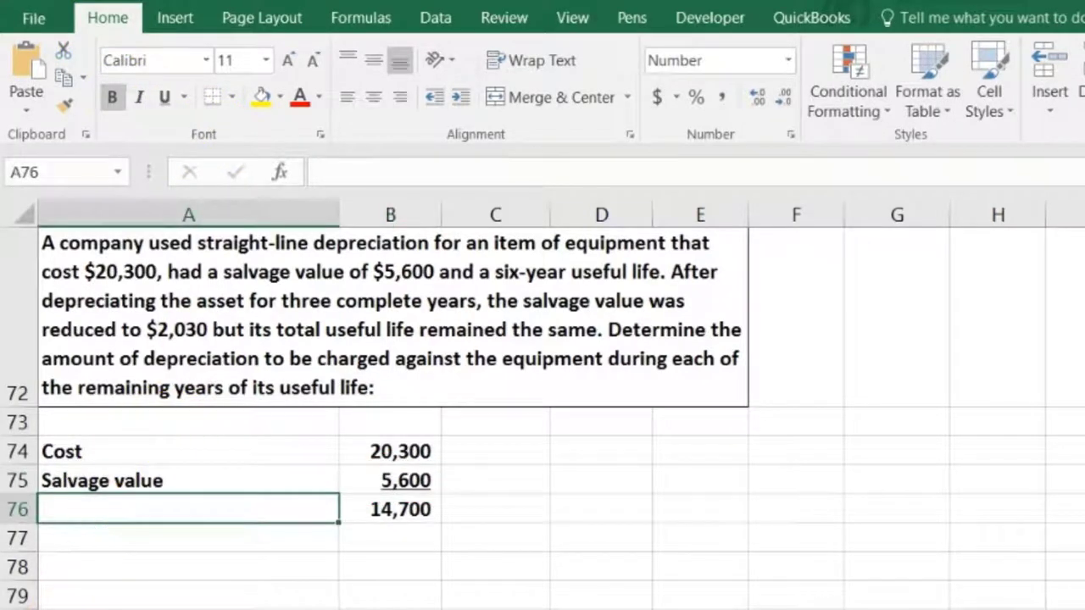
type("Amount to be depreciated")
key("Tab")
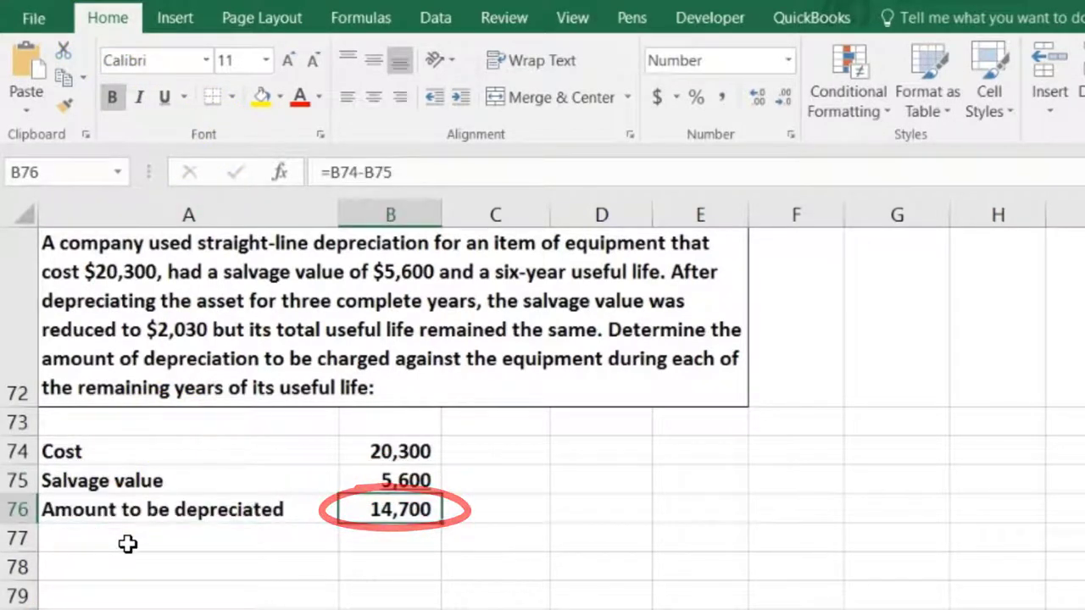
key("Up")
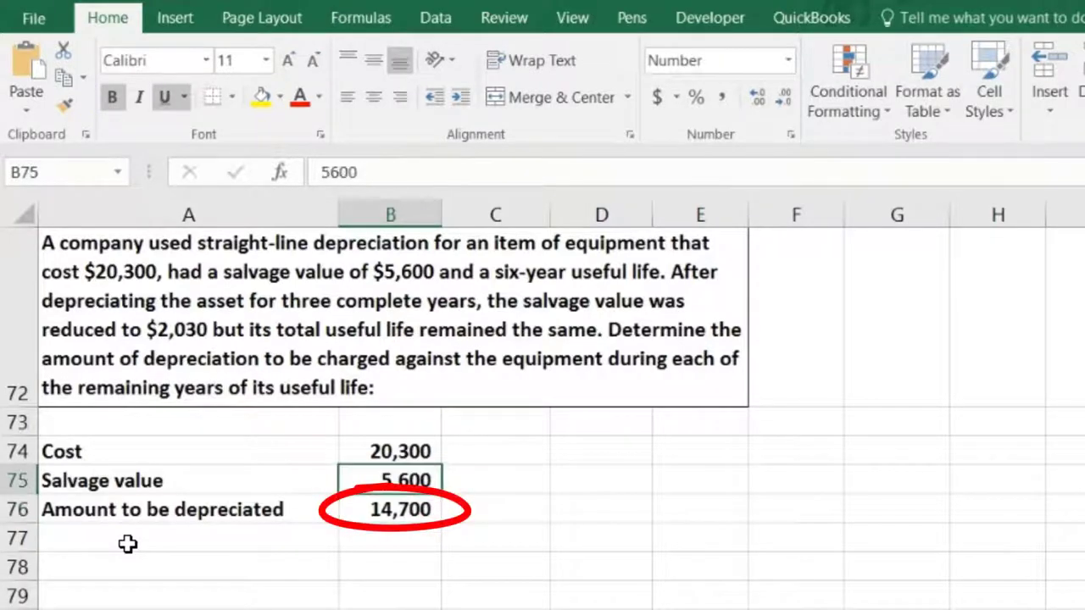
key("Down")
Label cell A77 "year", enter 6 in B77 and underline that number
left_click(127, 543)
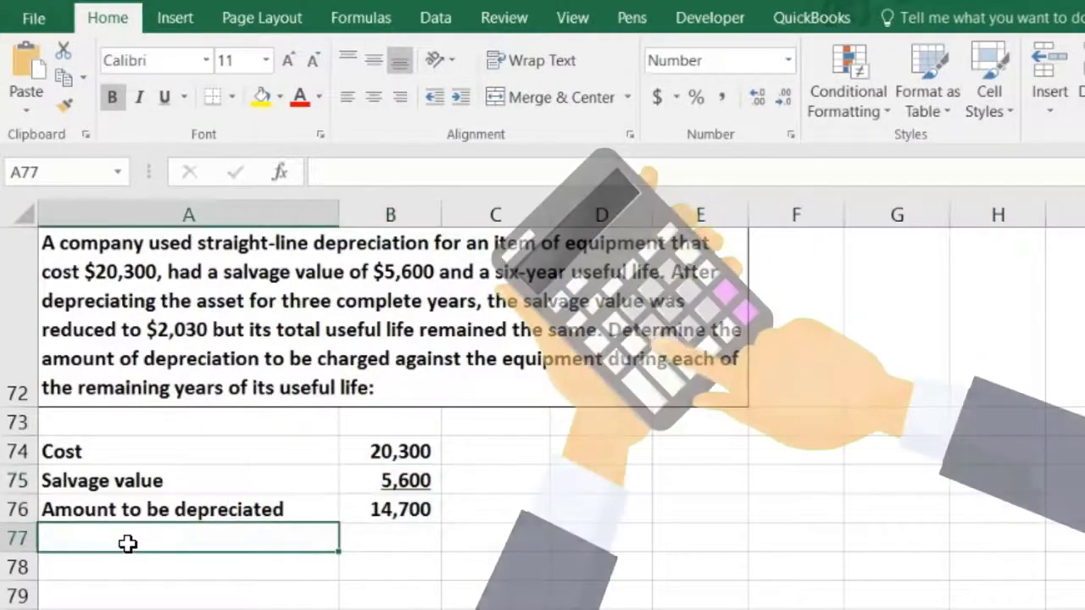
type("year")
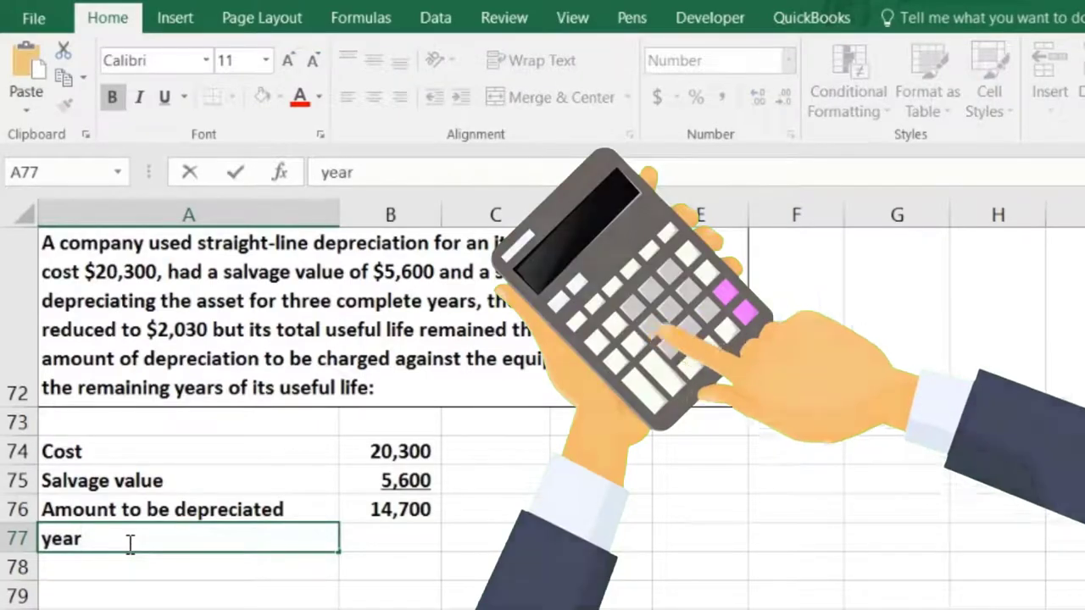
key("Tab")
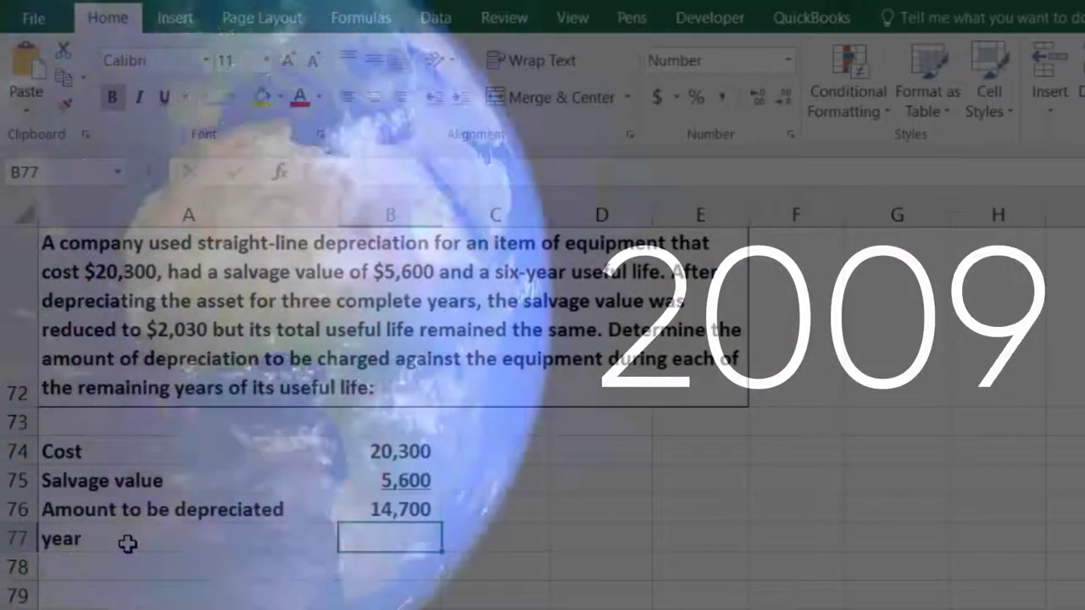
type("6")
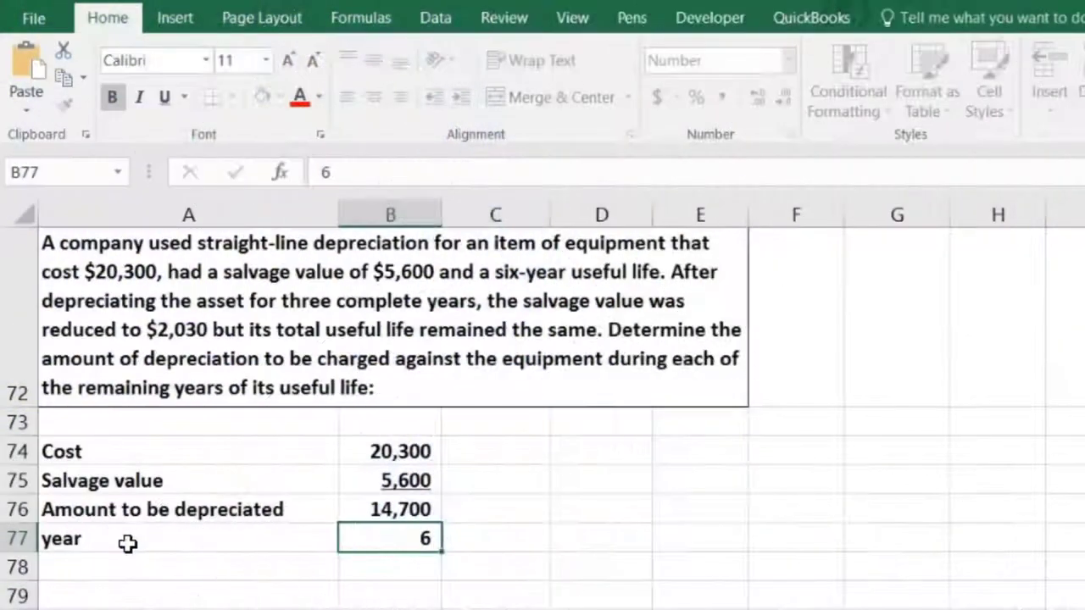
key("Return")
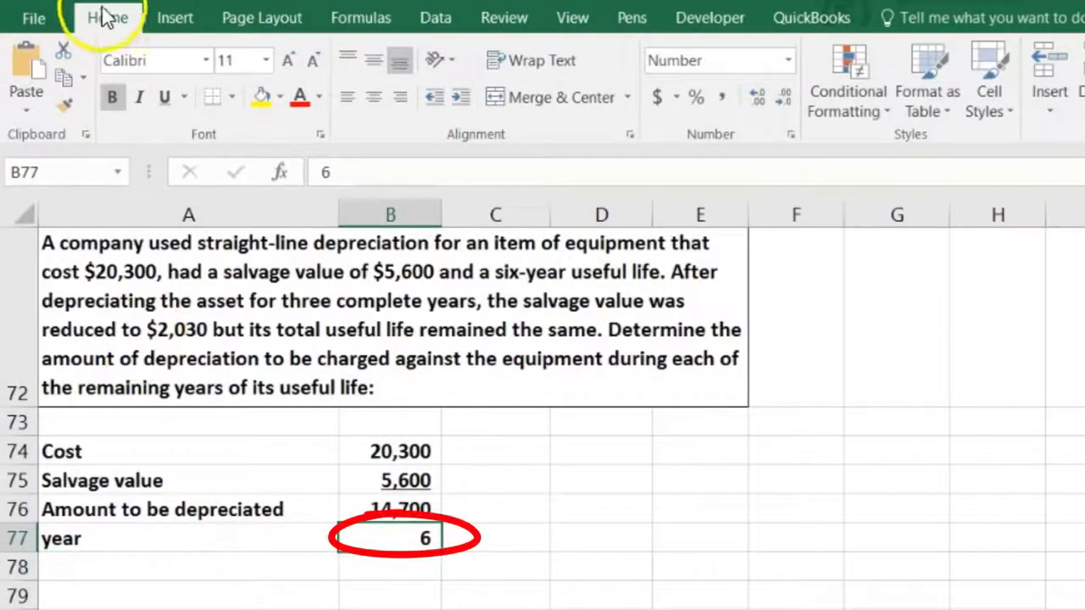
left_click(165, 99)
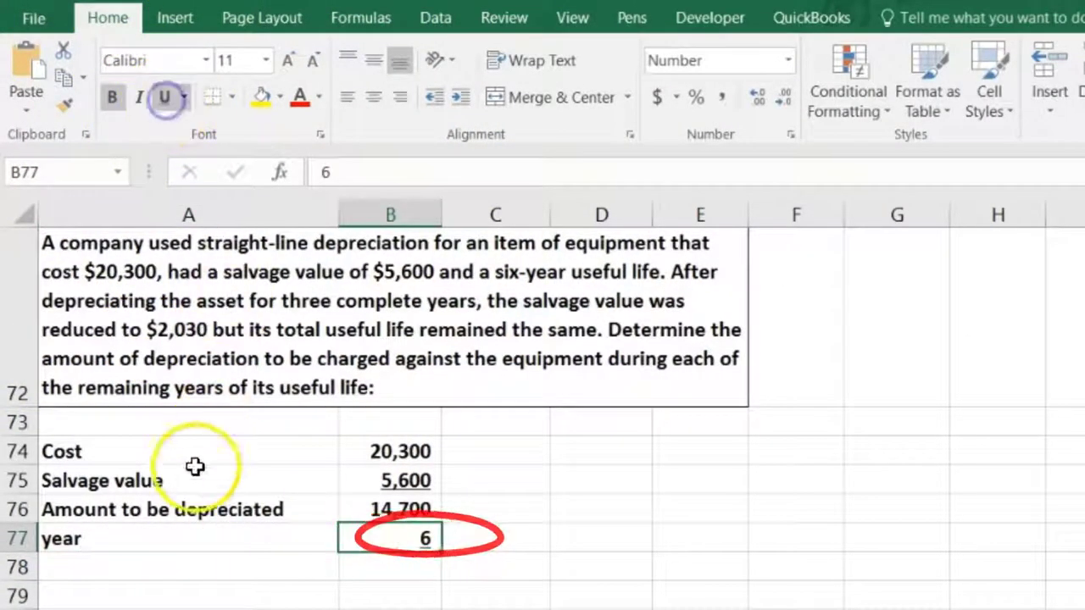
Label cell A78 "Derpe per year", correcting the spelling of the word "year"
left_click(120, 565)
type("De")
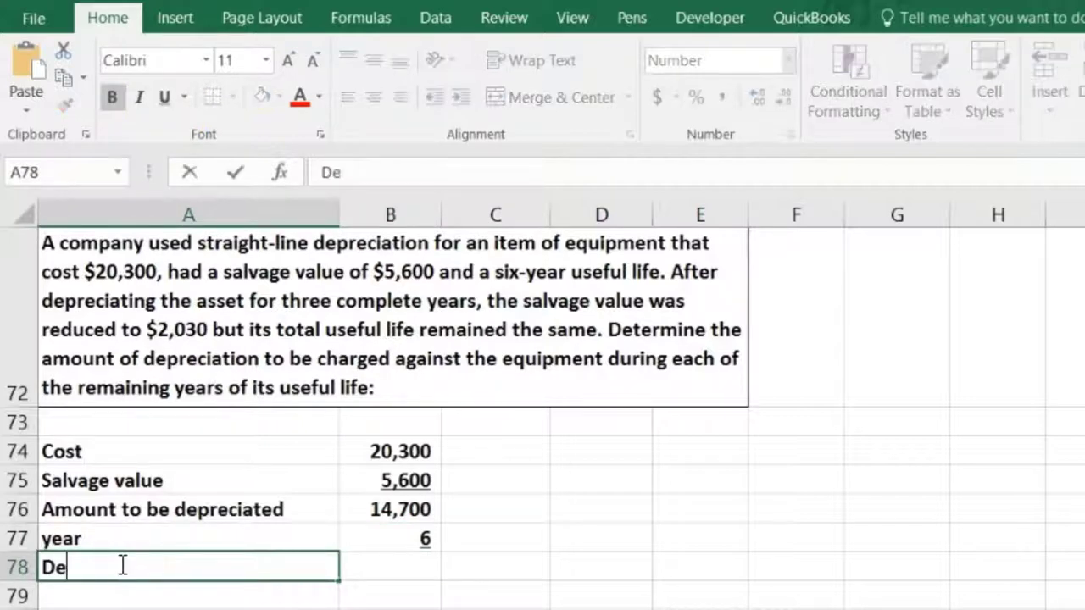
type("rpe per yar")
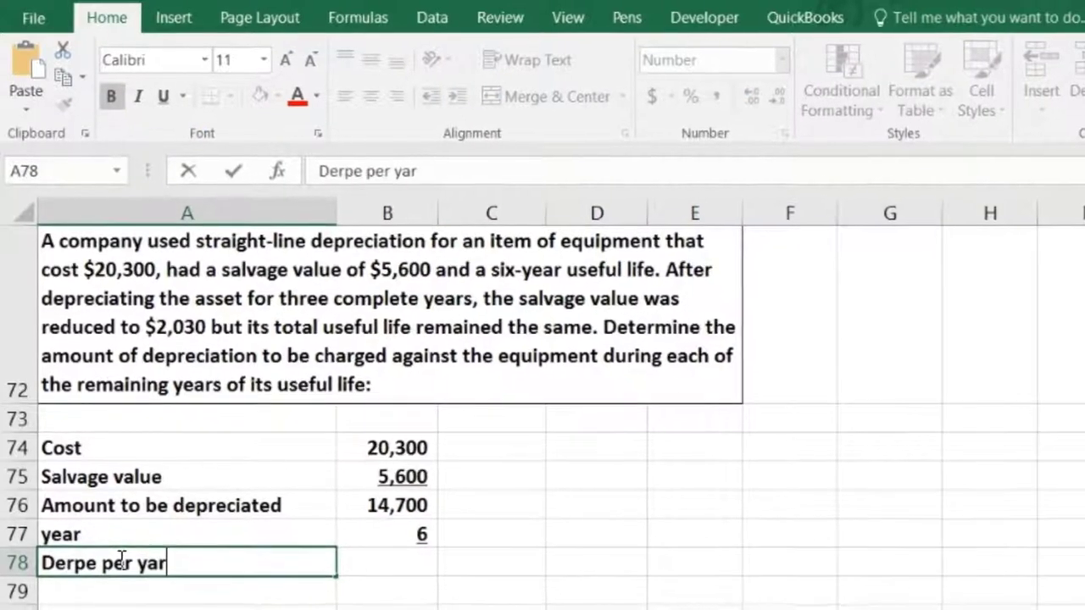
key("Tab")
double_click(174, 526)
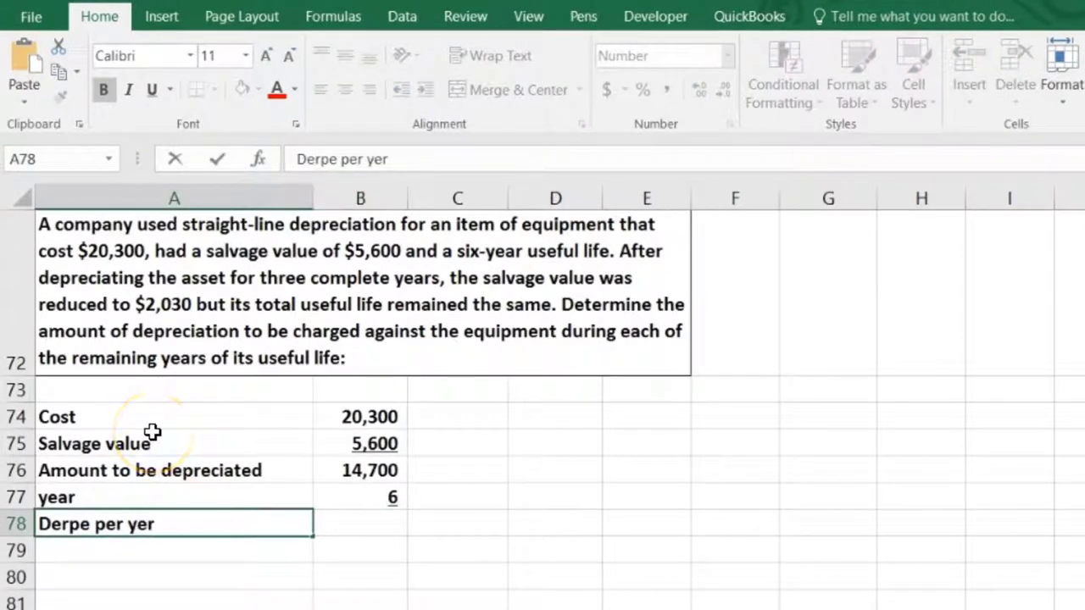
key("Tab")
Calculate the yearly depreciation in B78 with the formula =B76/B77
type("=")
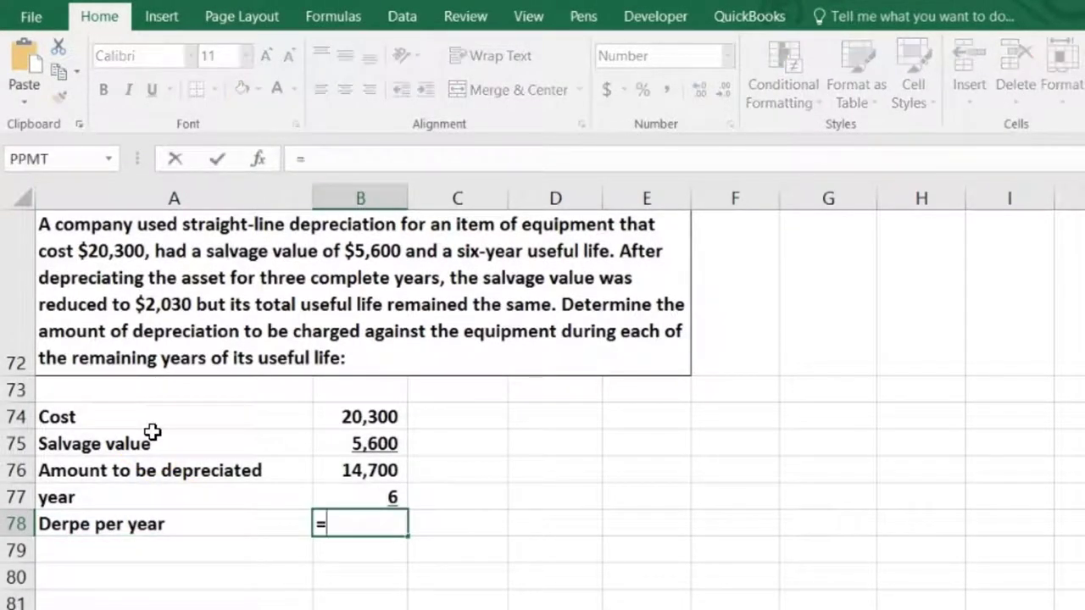
left_click(332, 464)
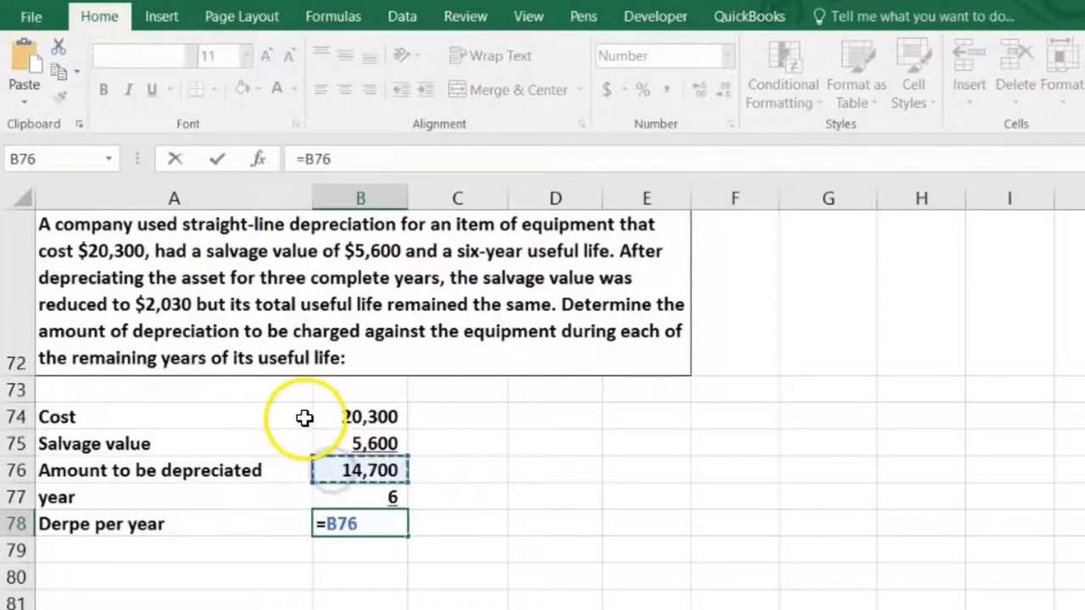
type("/")
left_click(354, 498)
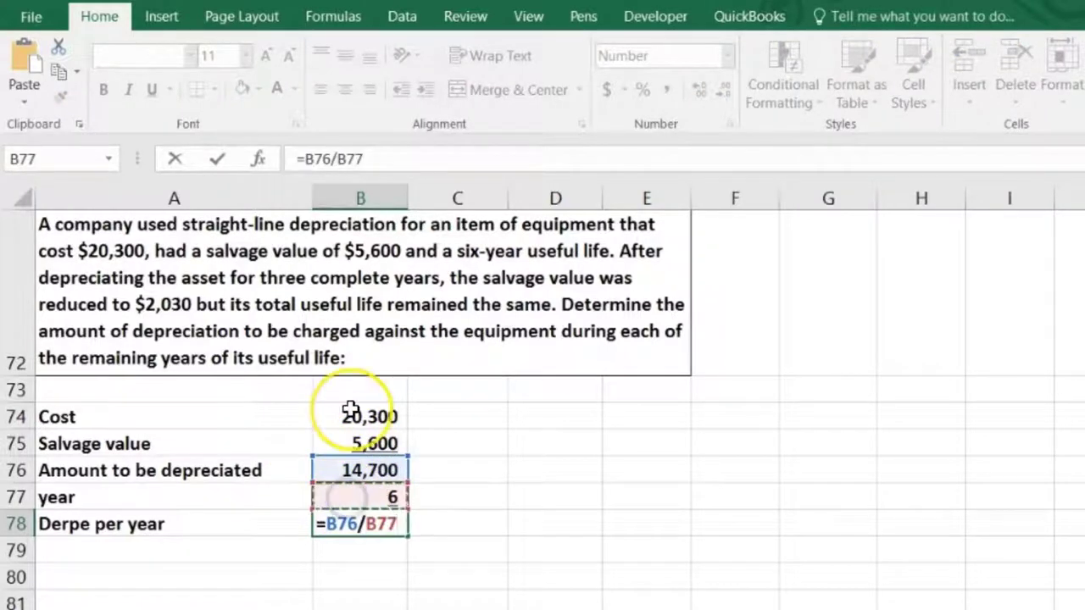
key("Return")
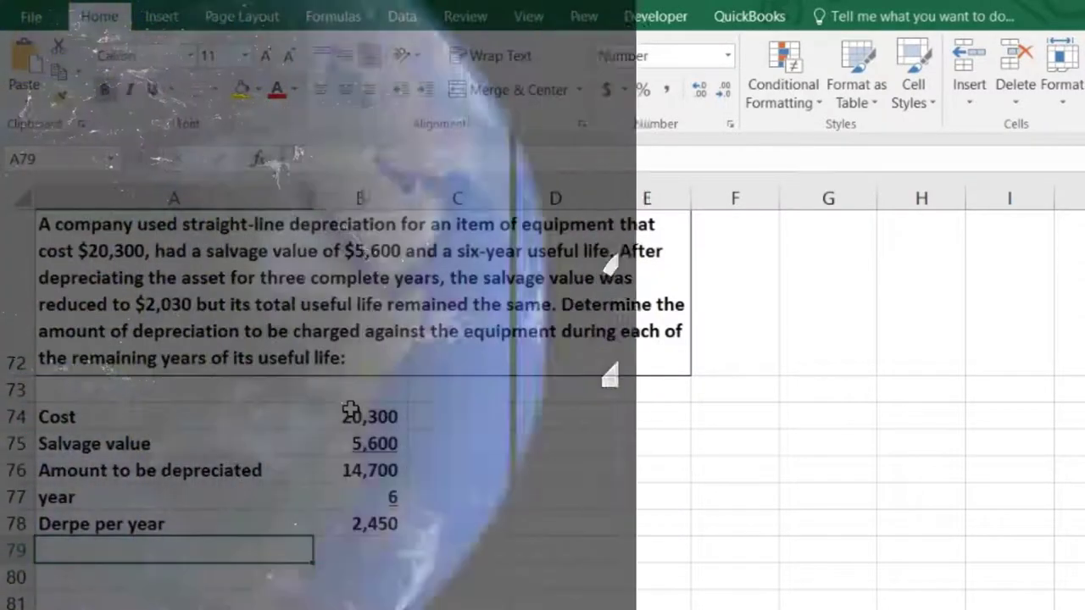
Start a second calculation block by entering the label "Salvge value" in D74 and 5600 in F74
key("Right")
key("Right")
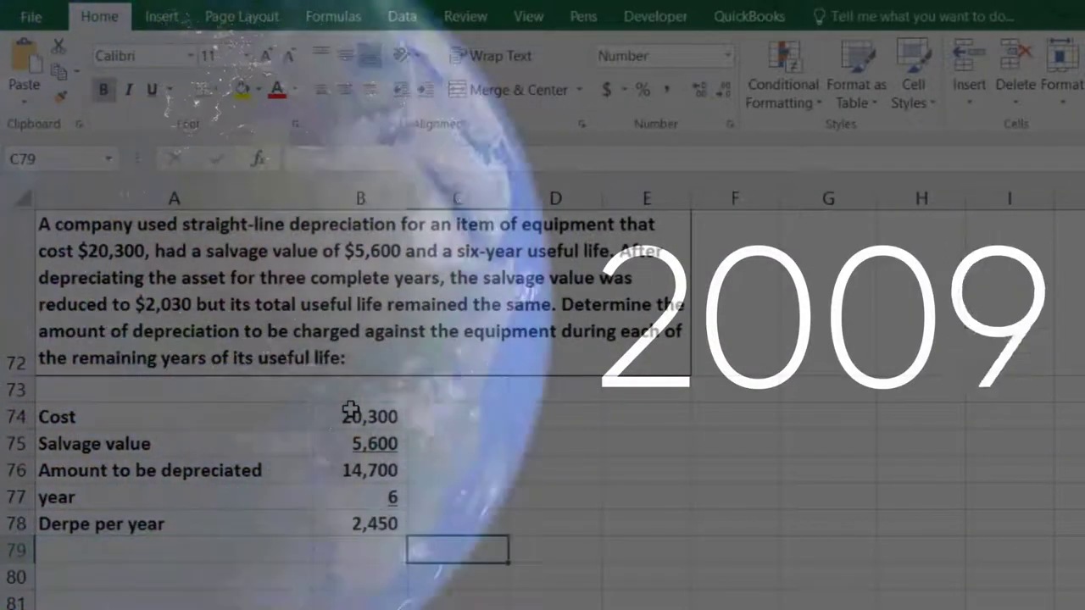
key("Up")
key("Up")
key("Up")
key("Up")
key("Up")
key("Right")
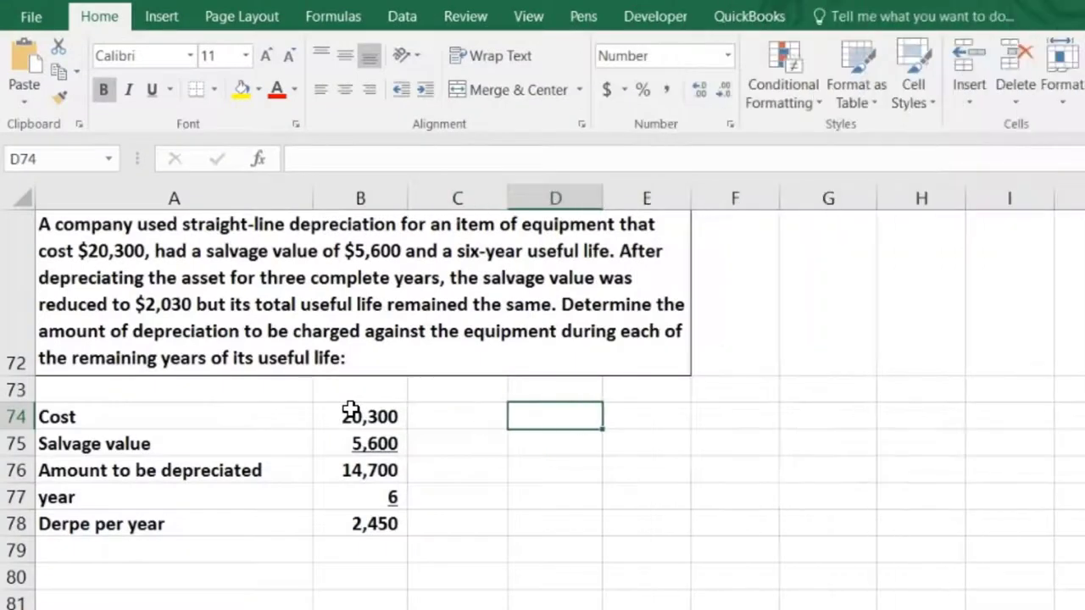
type("Salv")
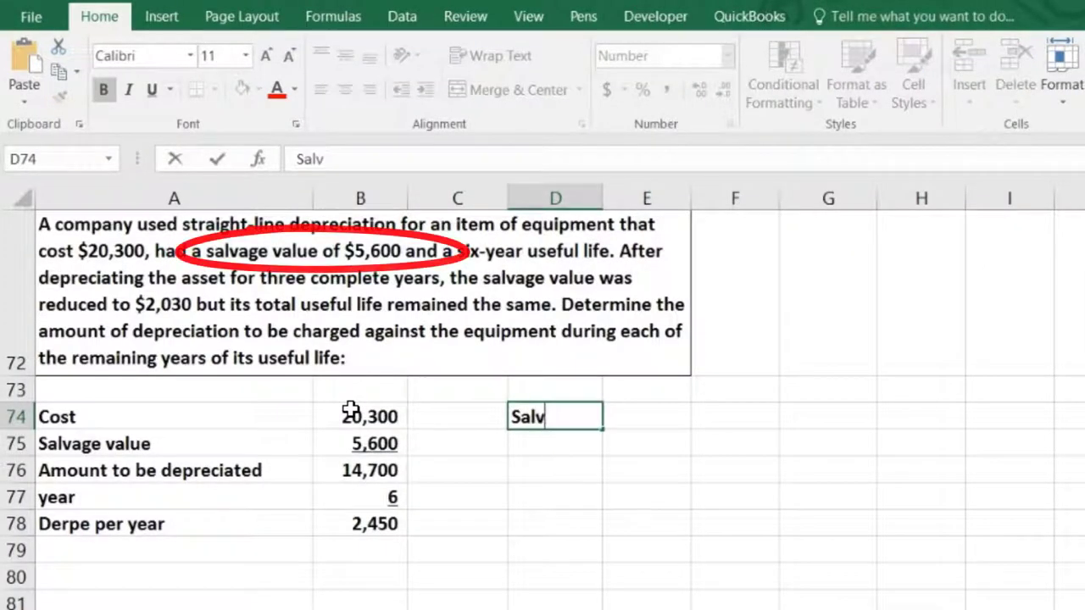
type("ge value")
key("Right")
key("Right")
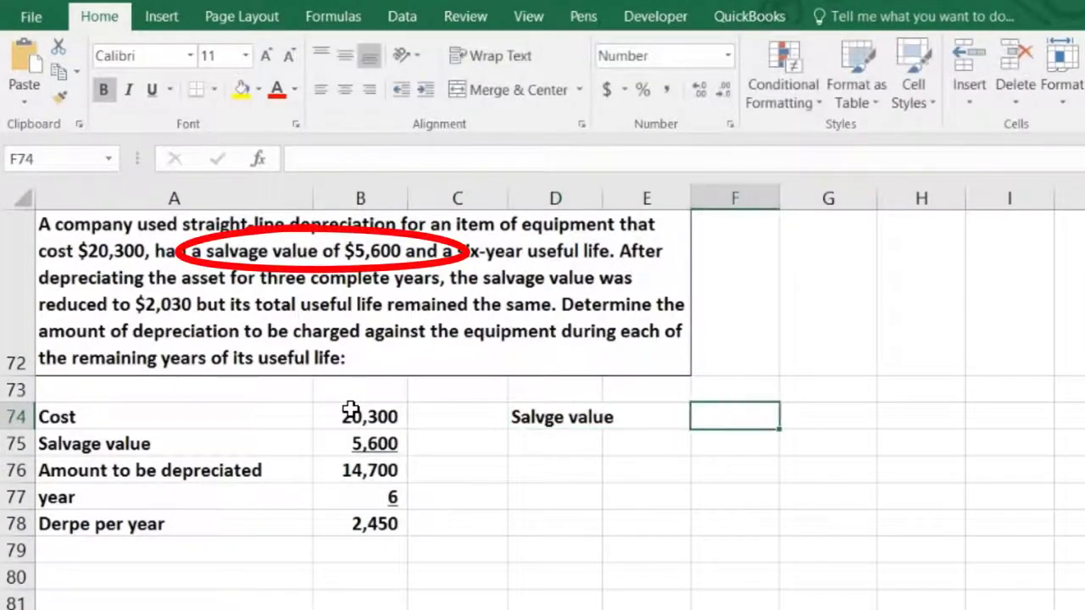
type("5600")
key("Return")
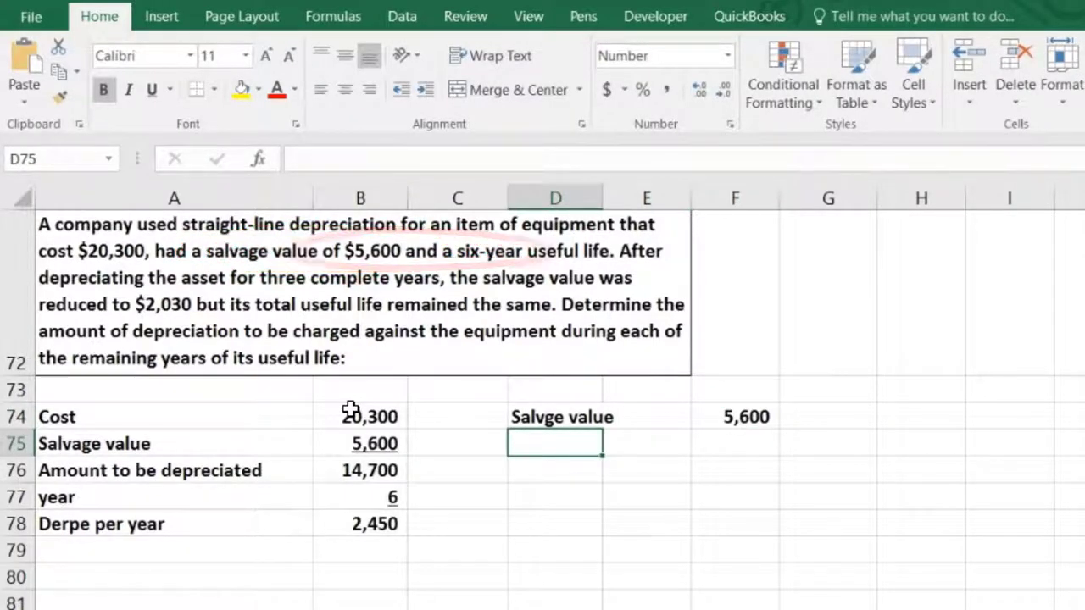
Label cell D75 "change salvage", enter 2030 in F75 and underline that number
type("change salvage")
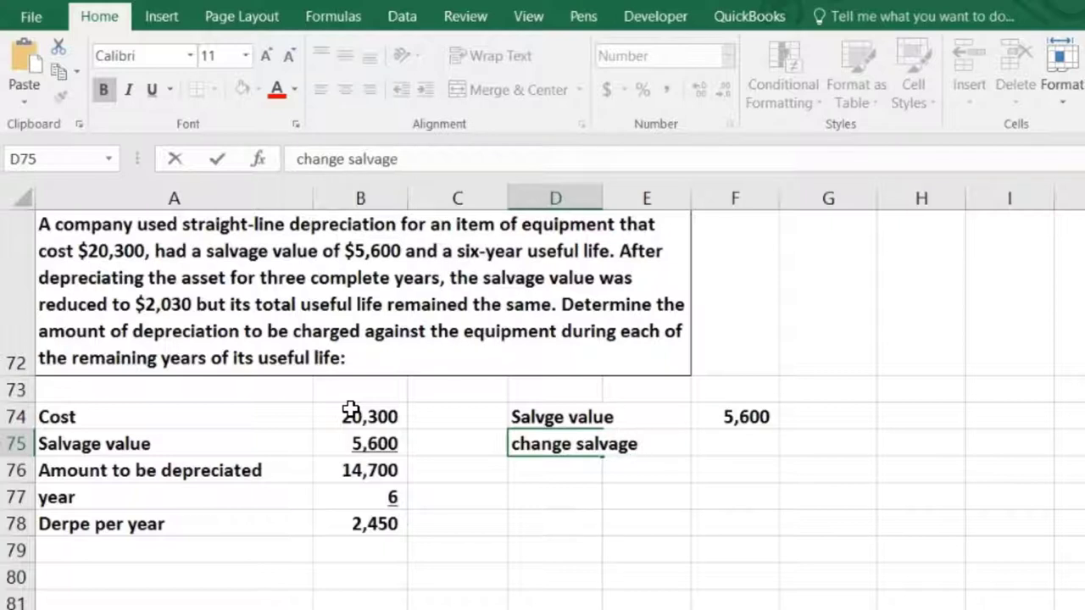
key("Tab")
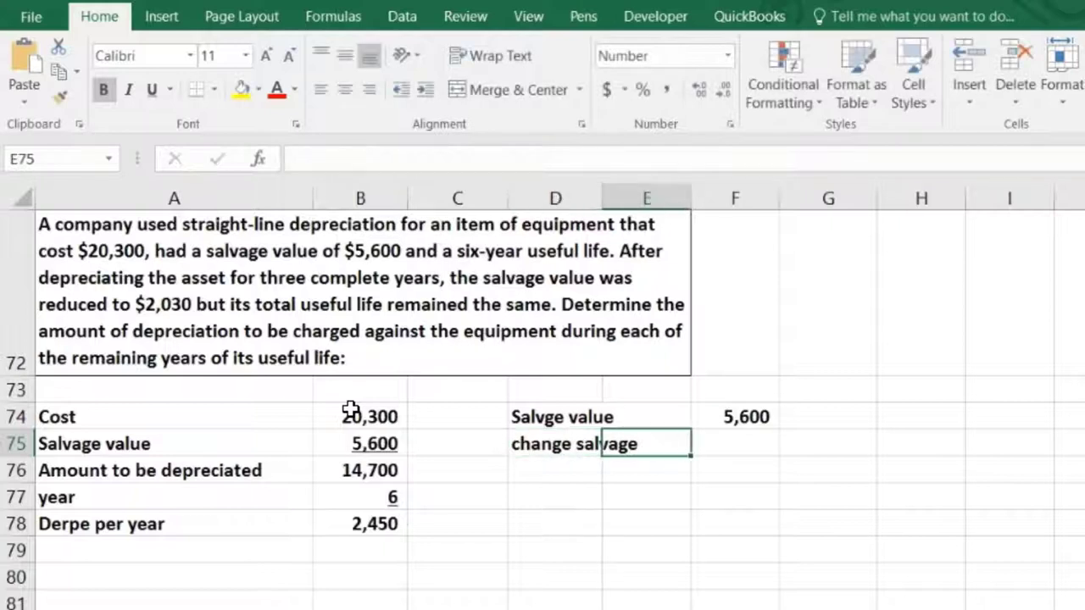
key("Tab")
type("2,03")
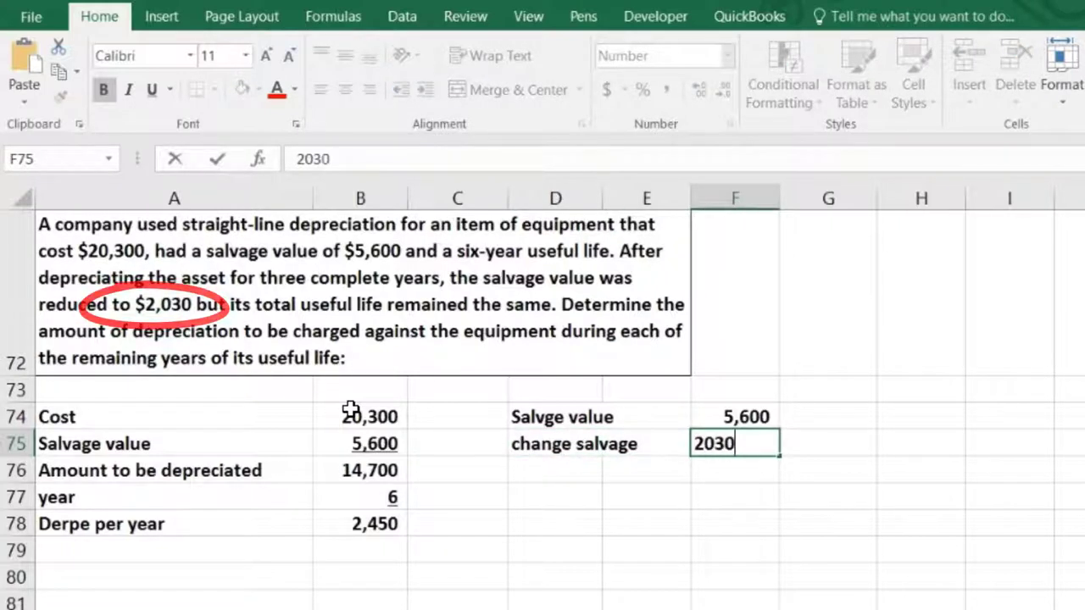
type("0")
key("Return")
key("Up")
key("Right")
key("Right")
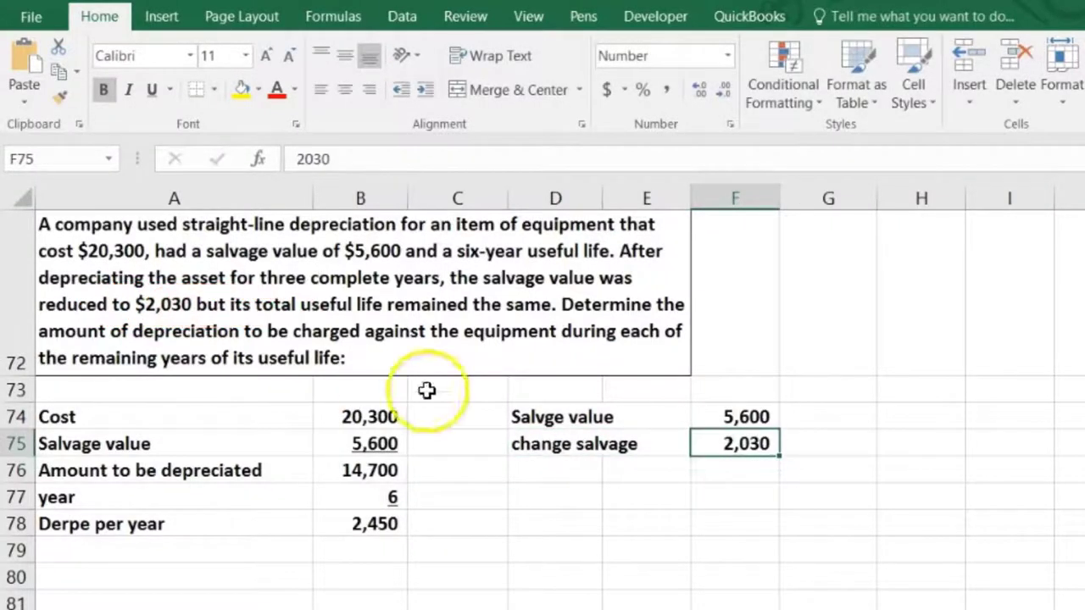
left_click(152, 89)
Calculate the difference between the two salvage values in F76 with the formula =F74-F75
left_click(714, 467)
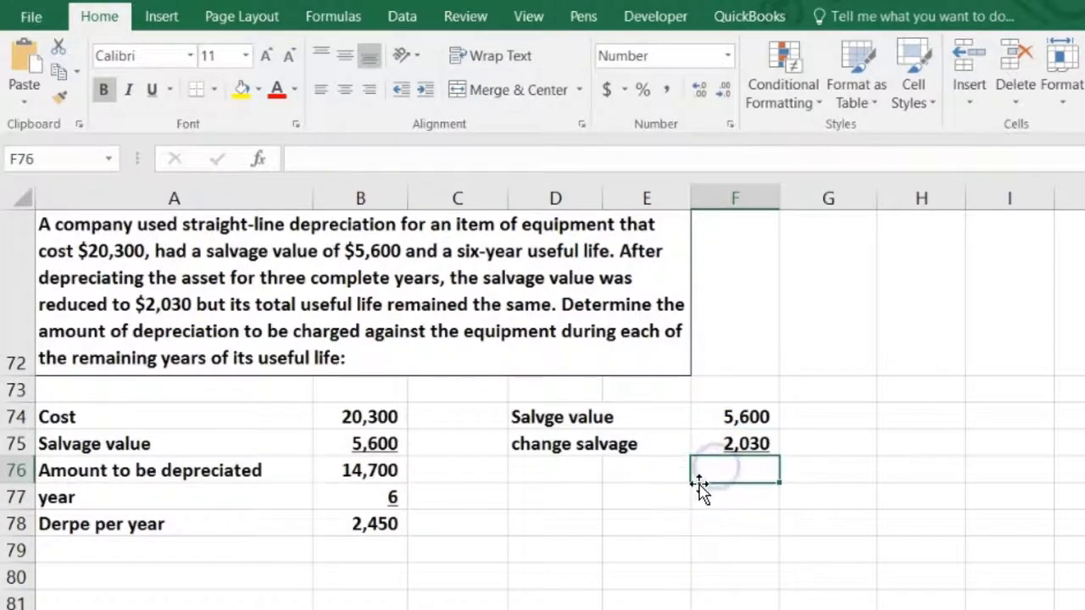
type("=")
left_click(757, 409)
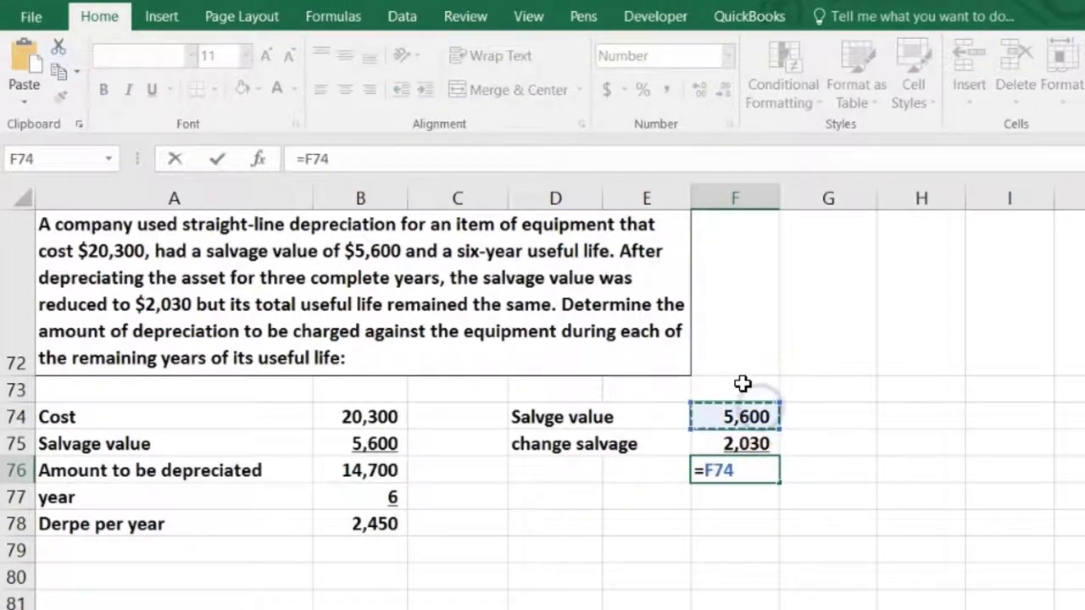
type("-")
left_click(769, 442)
key("Return")
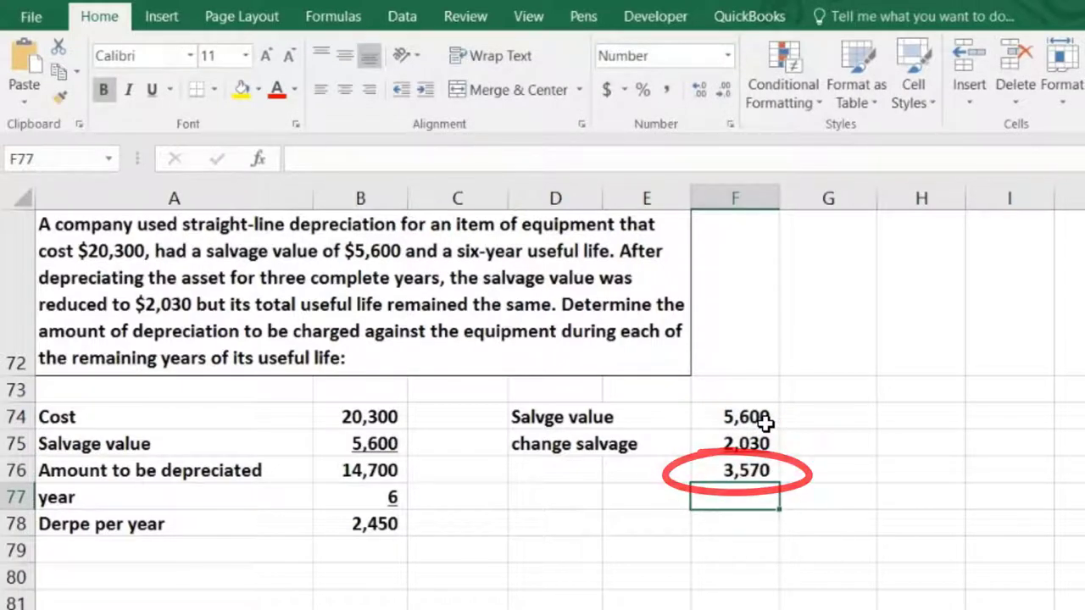
Bring the label "Amount to be depreciated" into cell H73 with the formula =A76
left_click_drag(919, 389, 1017, 389)
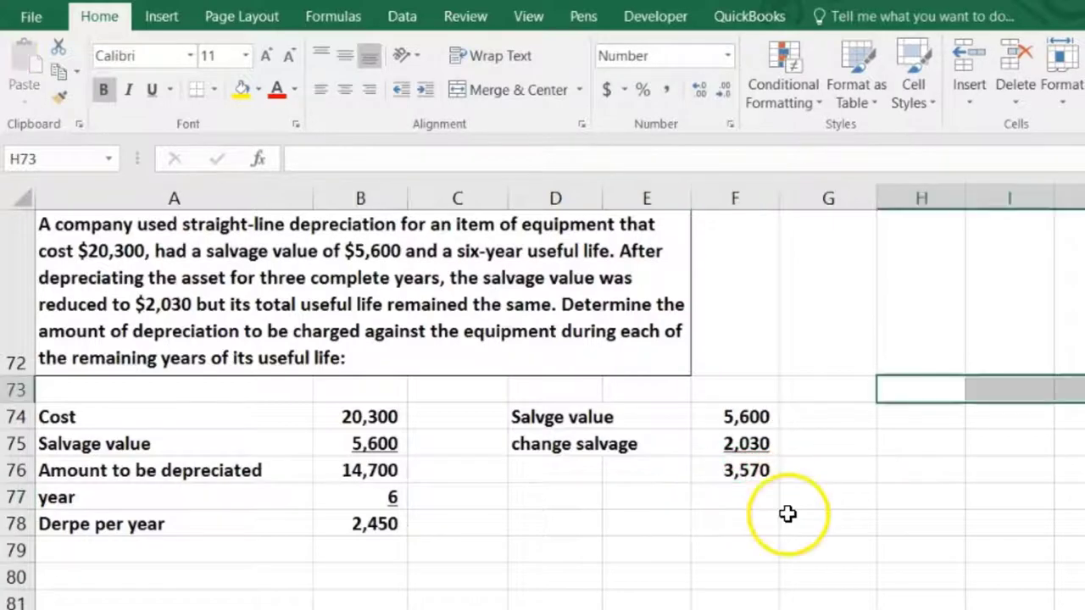
left_click(904, 386)
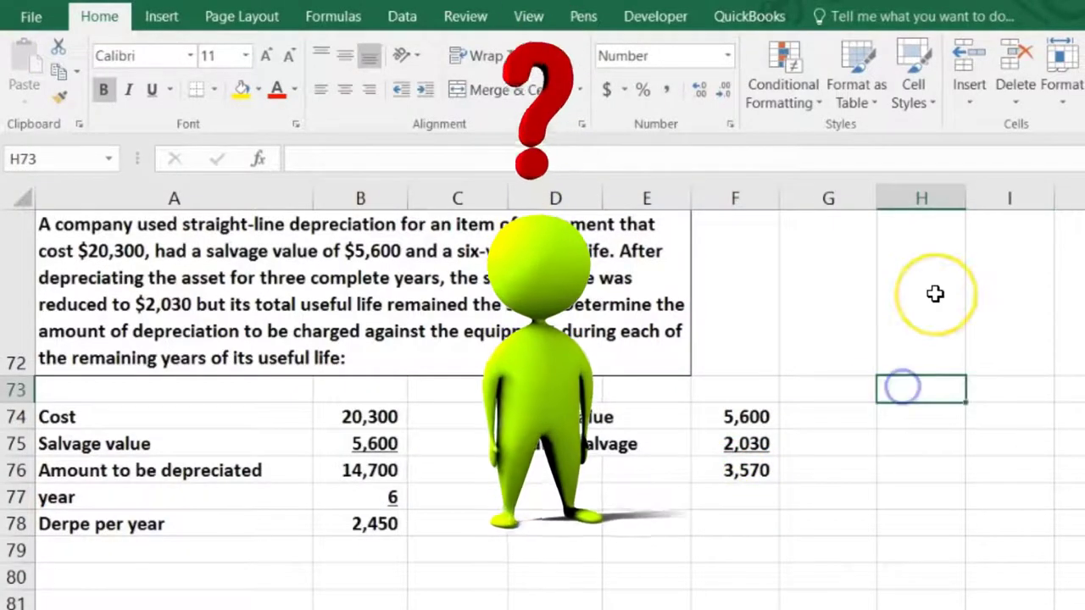
type("=")
left_click(167, 471)
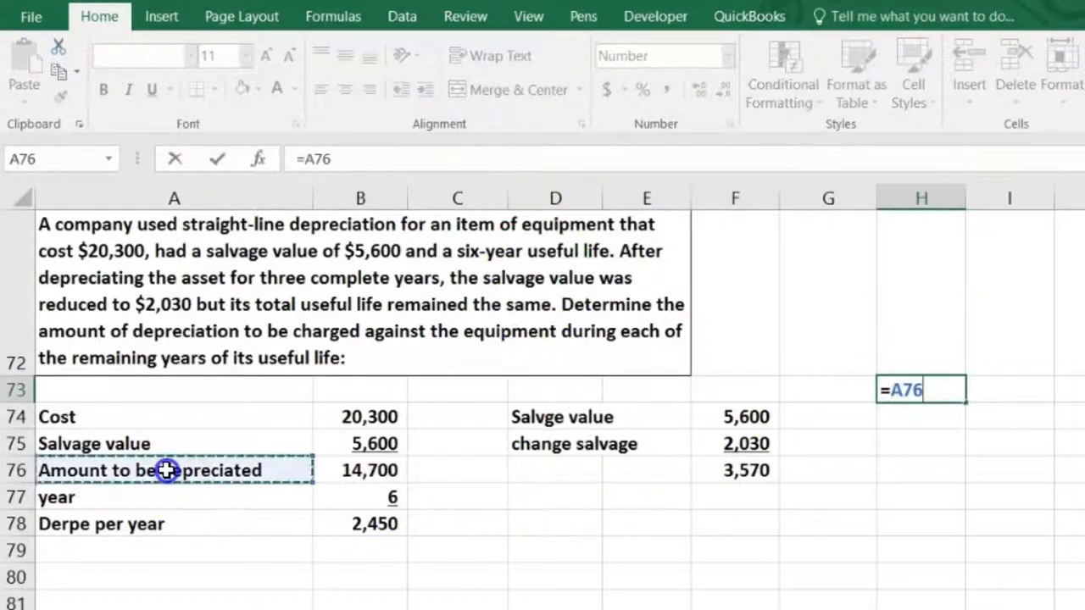
key("Return")
key("Up")
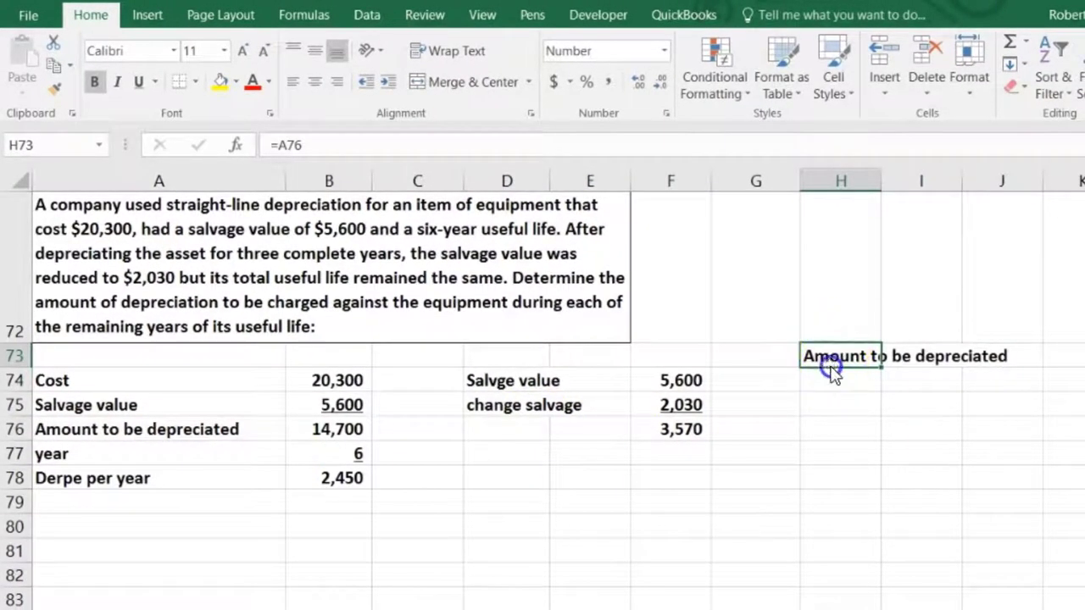
Move the label in H73 to G73 and the salvage value figures in F74:F77 to E74:E77
left_click_drag(793, 374, 788, 374)
left_click_drag(678, 382, 683, 455)
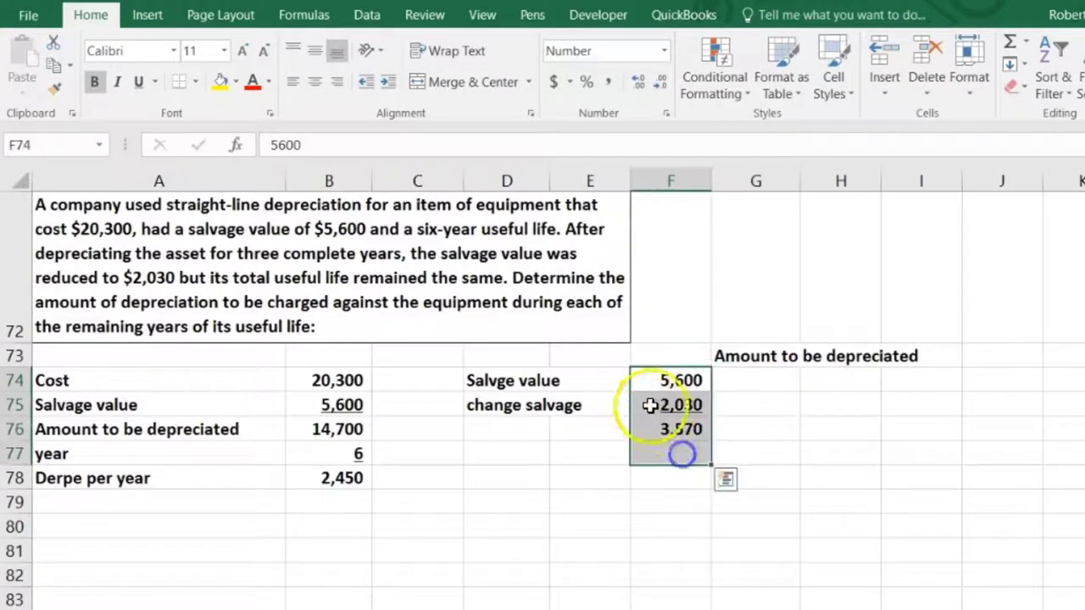
left_click_drag(631, 383, 551, 382)
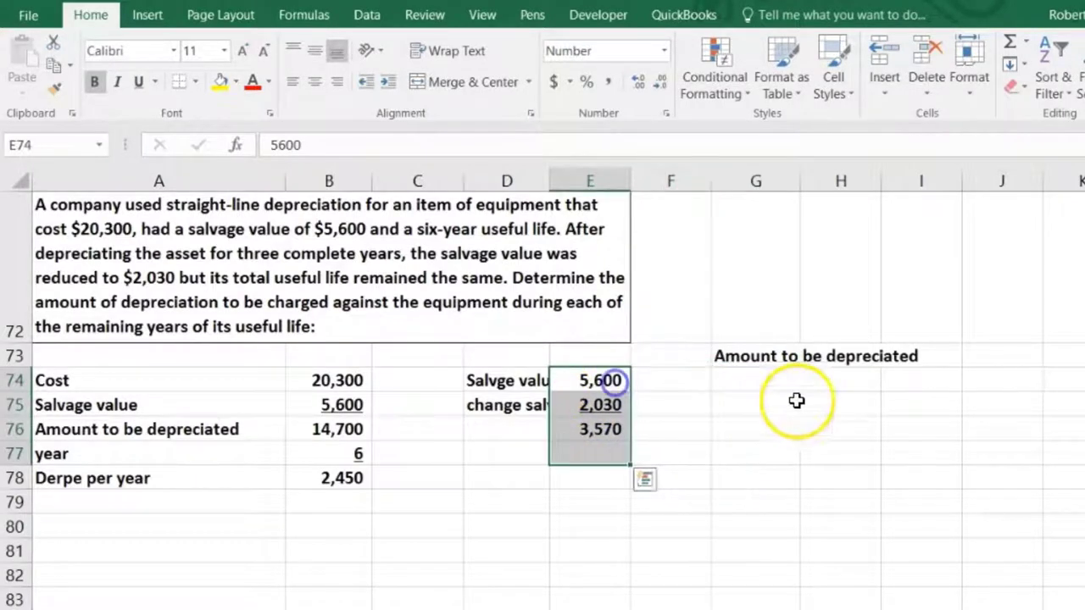
Bring the original amount to be depreciated into J73 with the formula =B76
left_click(967, 360)
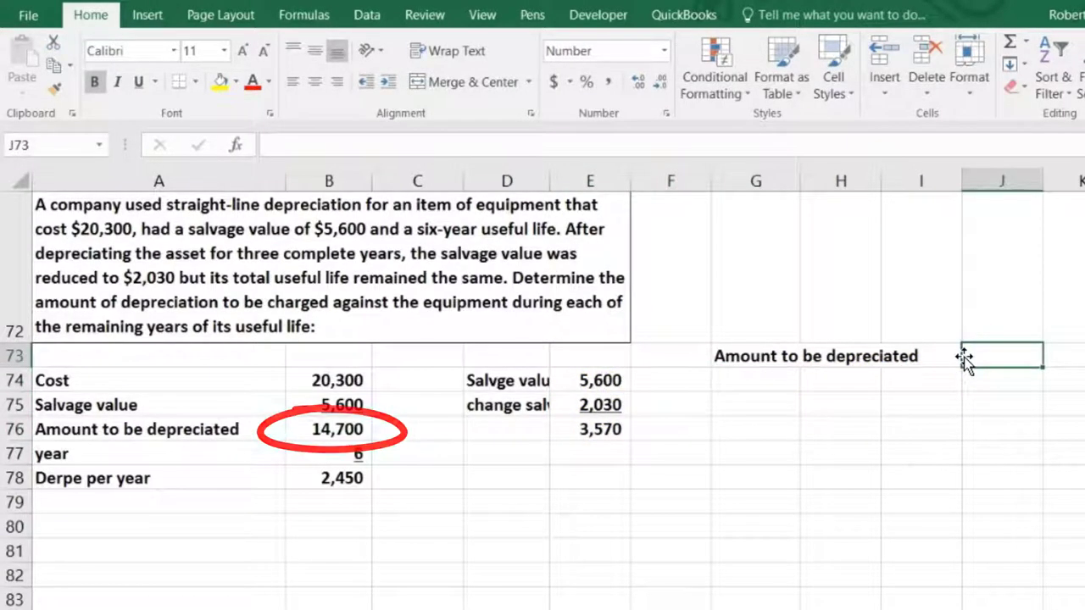
type("=")
left_click(337, 429)
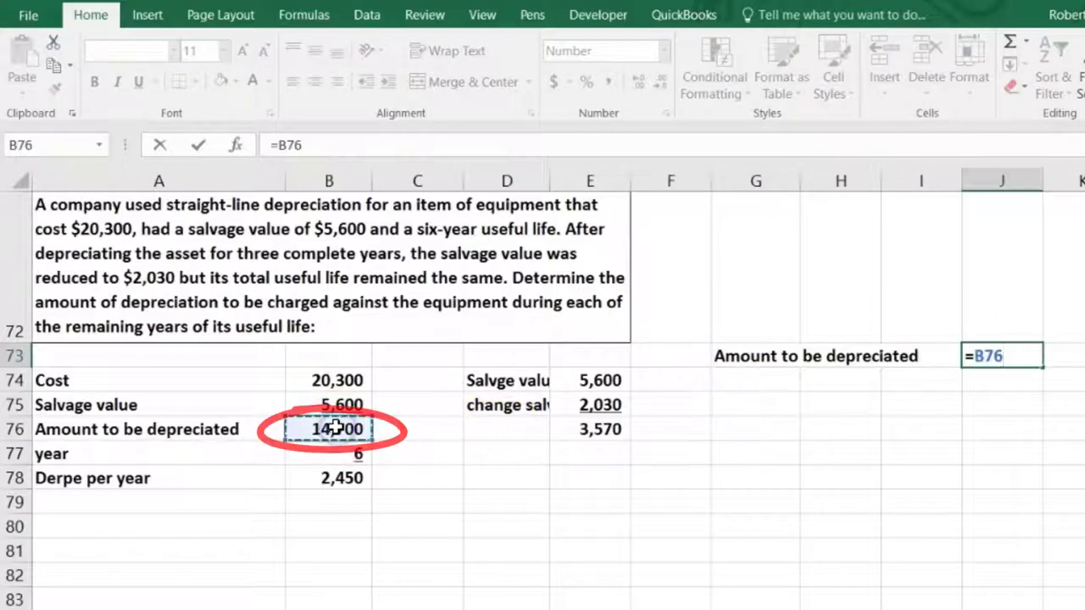
key("Return")
Calculate three years of depreciation in J74 with the formula =B78*3 and underline the result
key("Left")
key("Left")
key("Left")
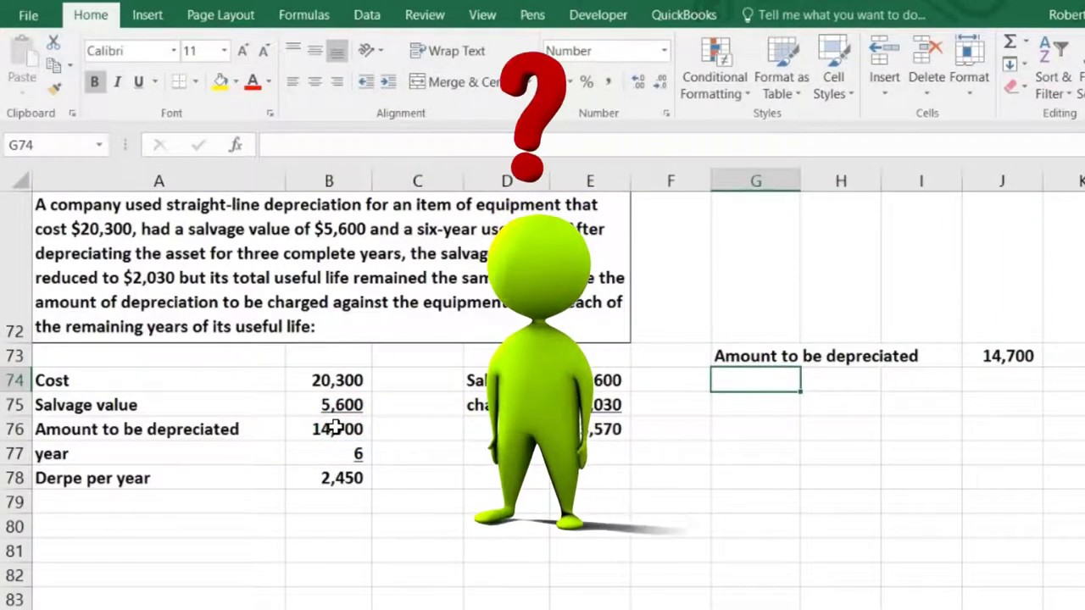
key("Right")
key("Right")
key("Right")
type("=")
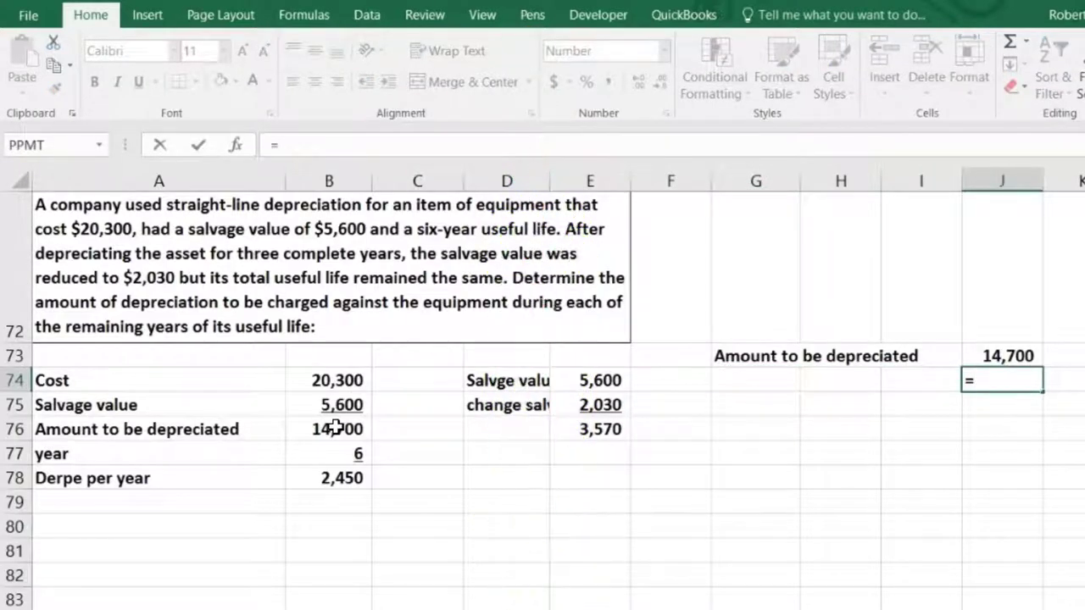
left_click(316, 479)
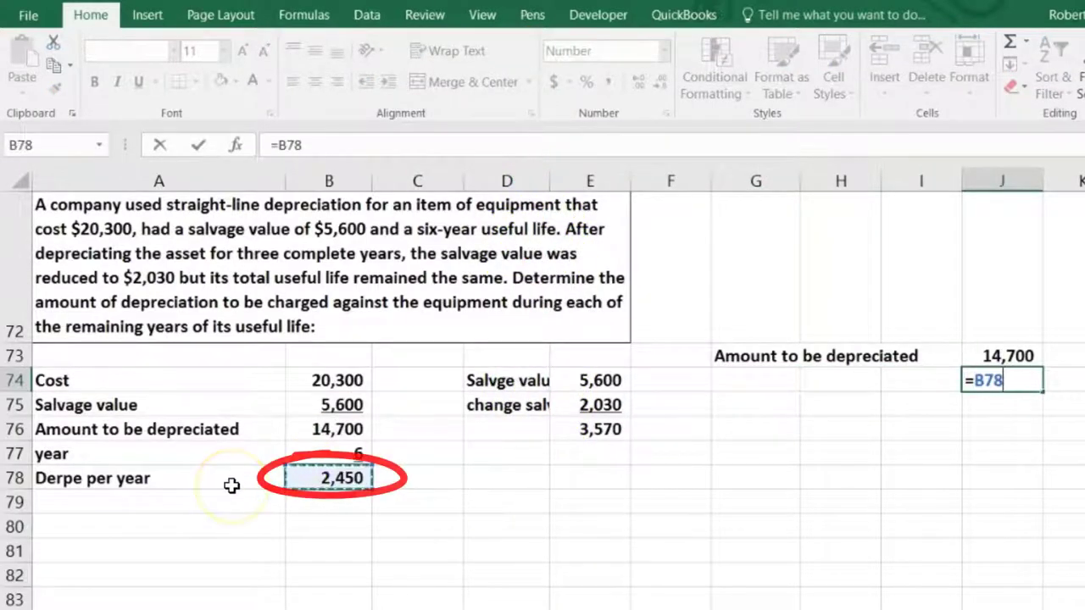
type("*3")
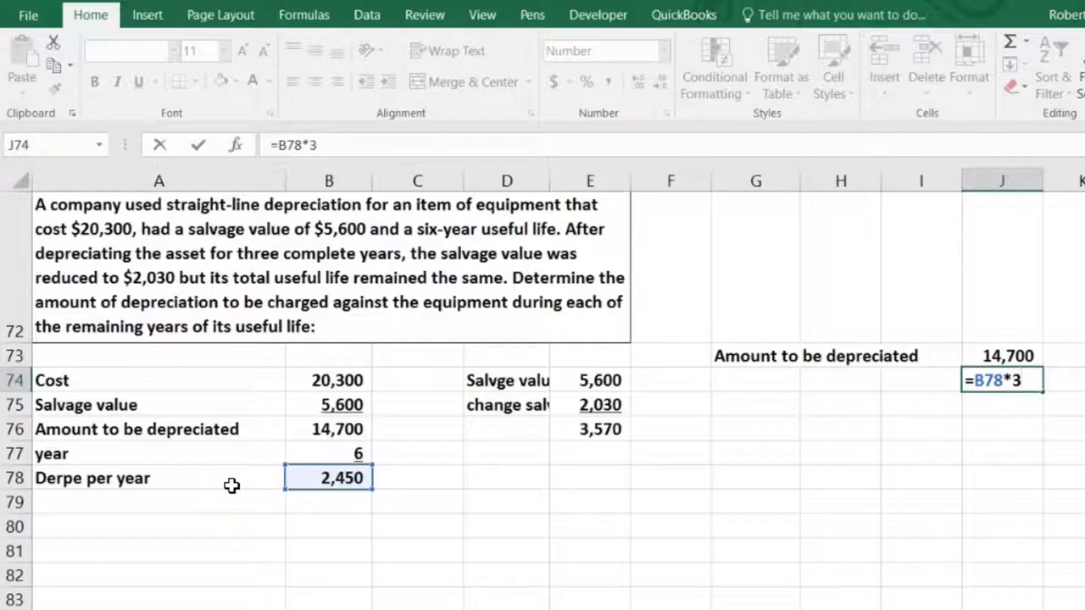
key("Return")
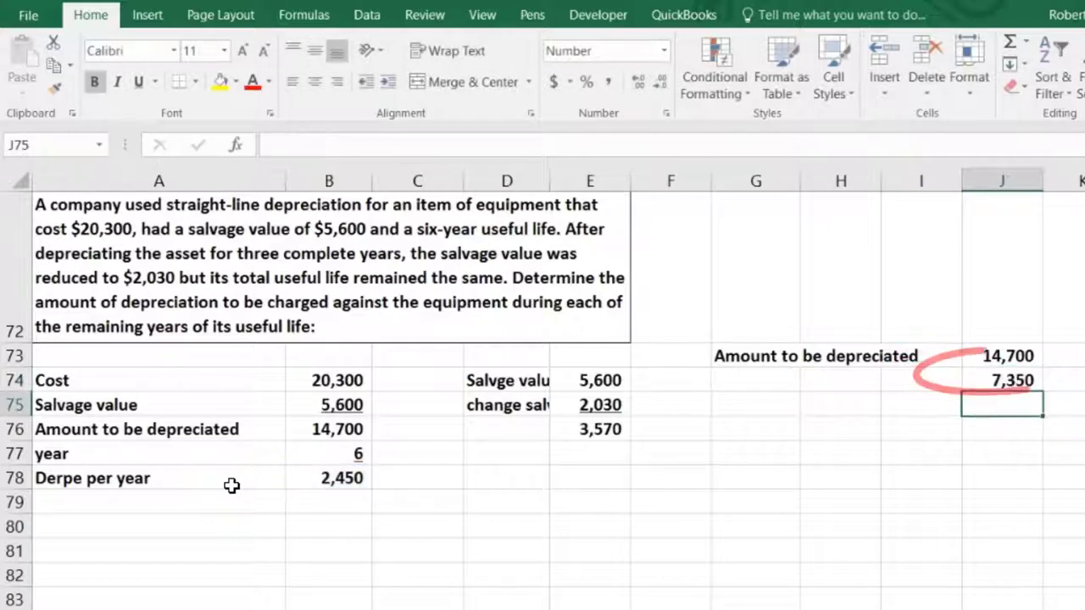
key("Up")
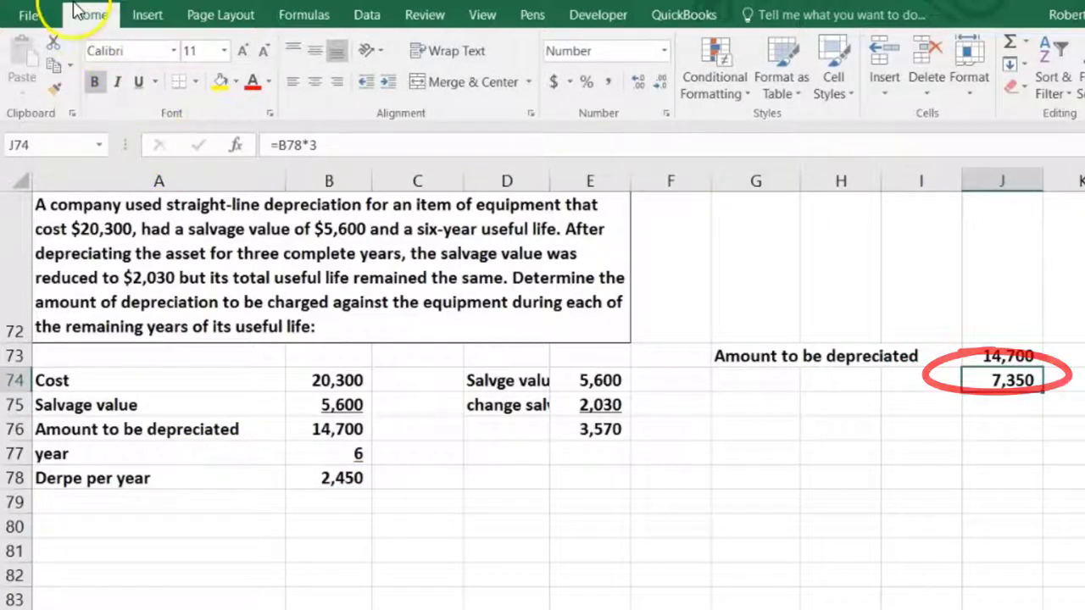
Calculate the remaining amount to be depreciated in J75 with the formula =J73-J74
left_click(1005, 412)
type("=")
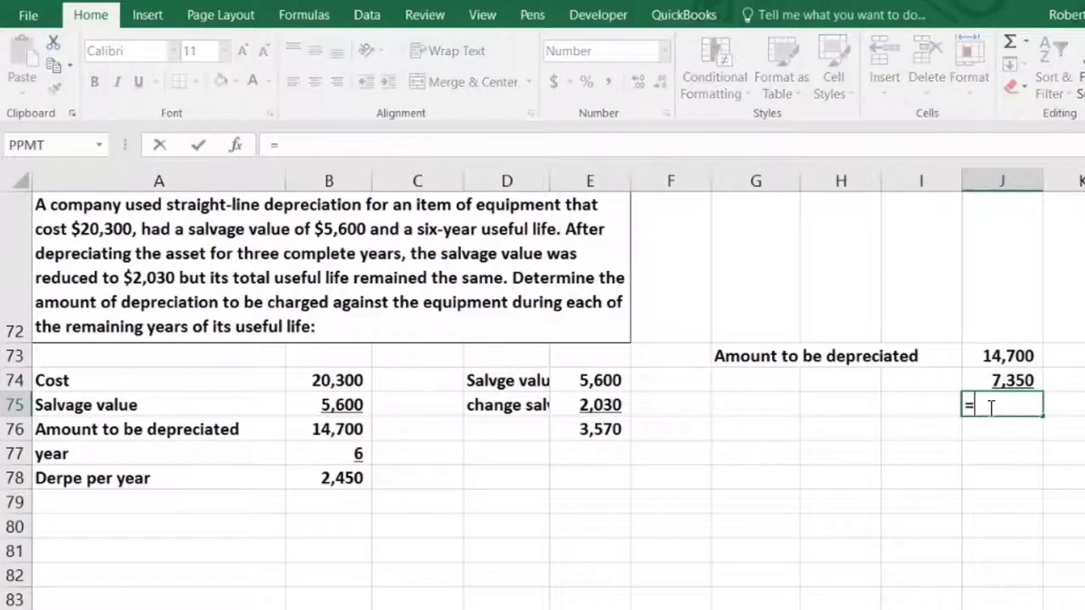
left_click(993, 356)
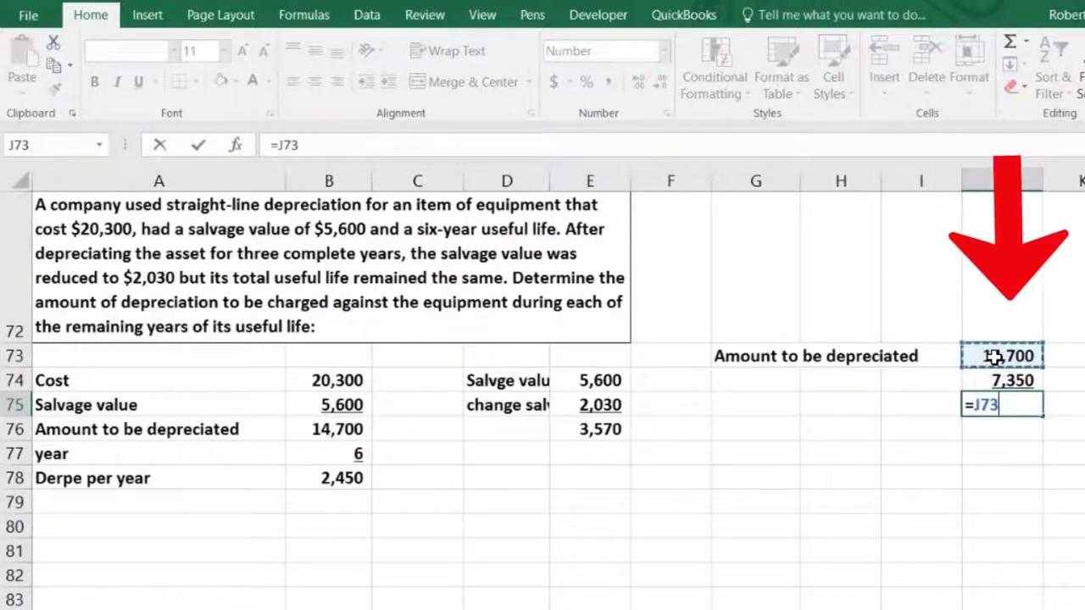
type("-")
left_click(1001, 379)
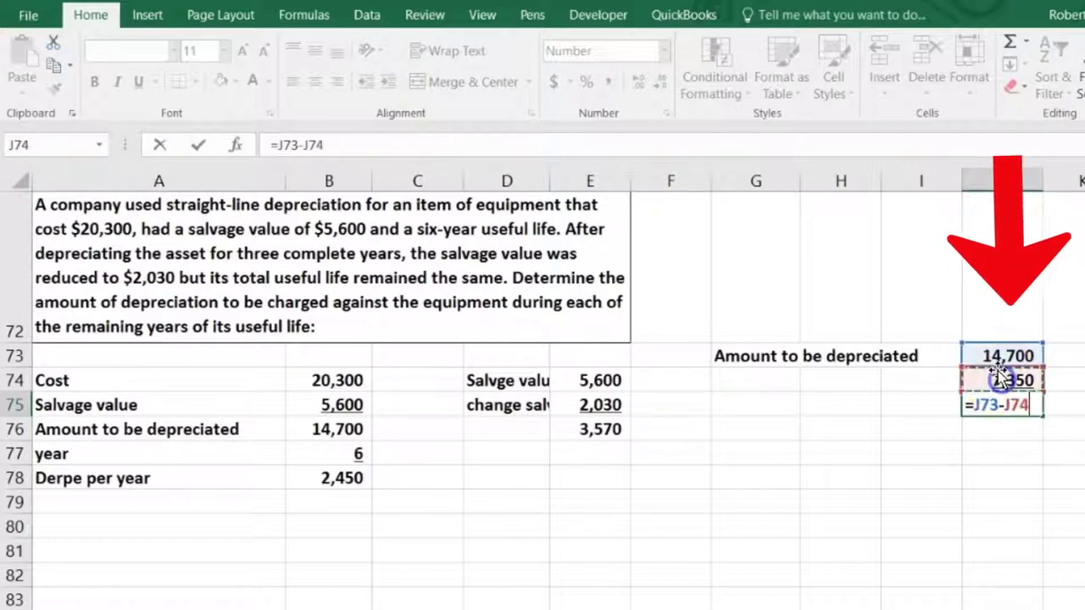
key("Return")
Label cell G74 "Has been depreciated" and cell G75 "to be depreciated"
key("Left")
key("Left")
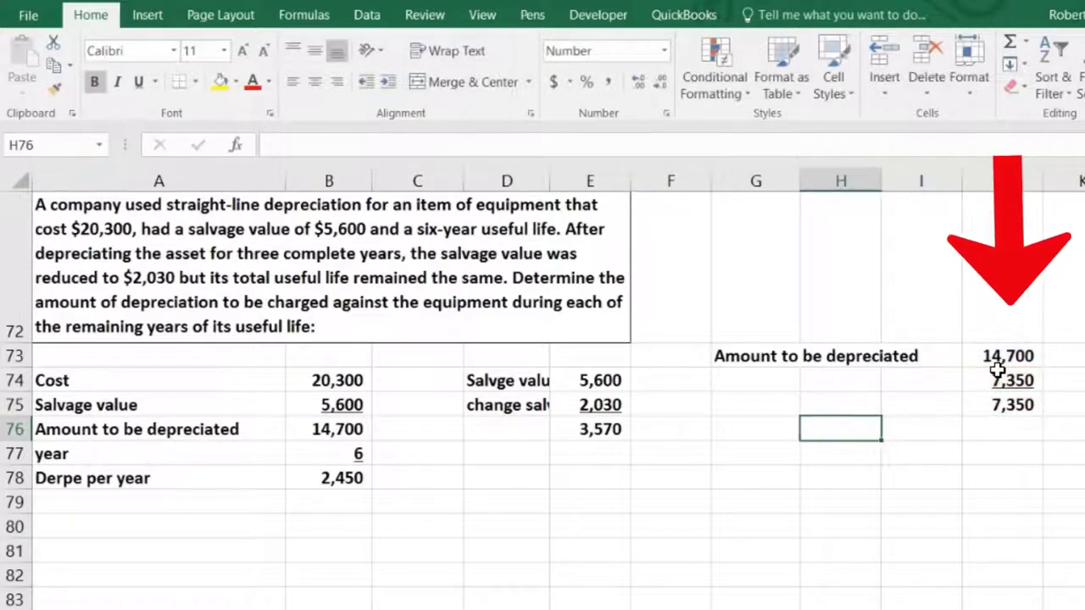
key("Left")
key("Up")
key("Up")
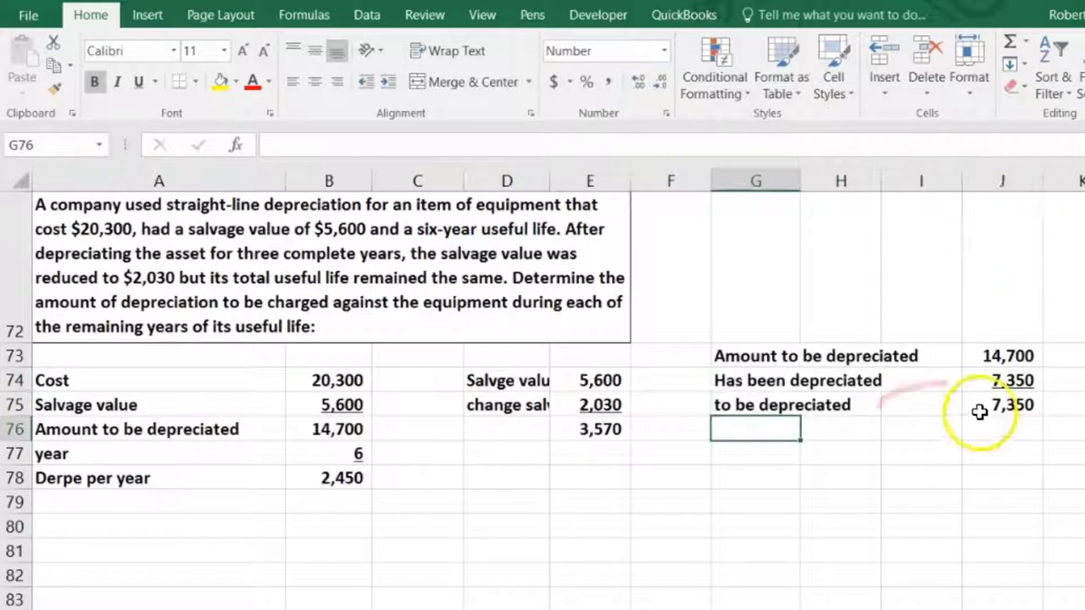
Bring the salvage value difference into J76 with the formula =E76
left_click(973, 412)
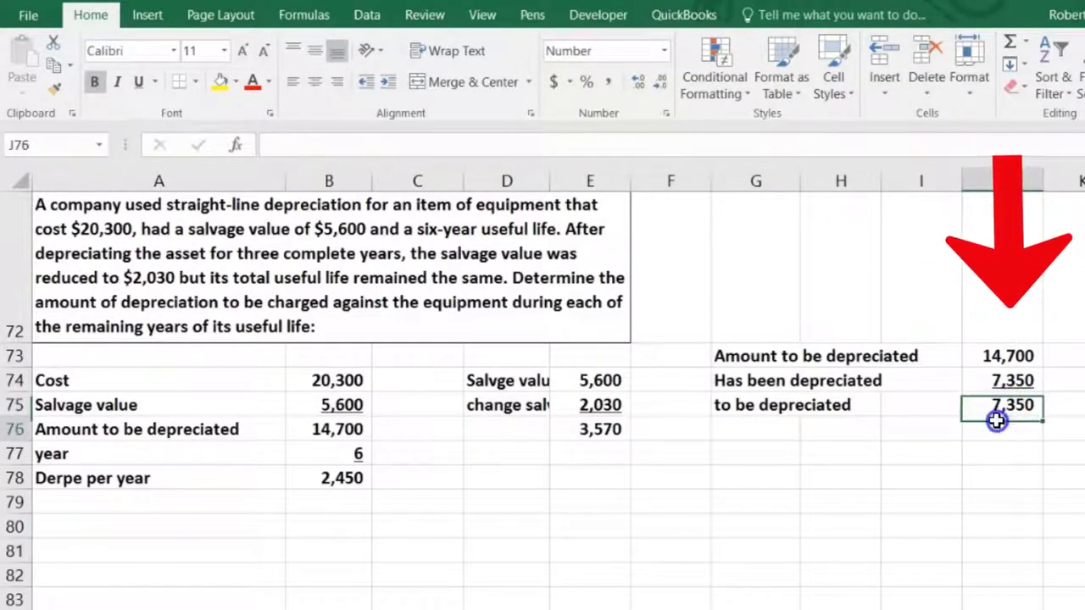
left_click(981, 429)
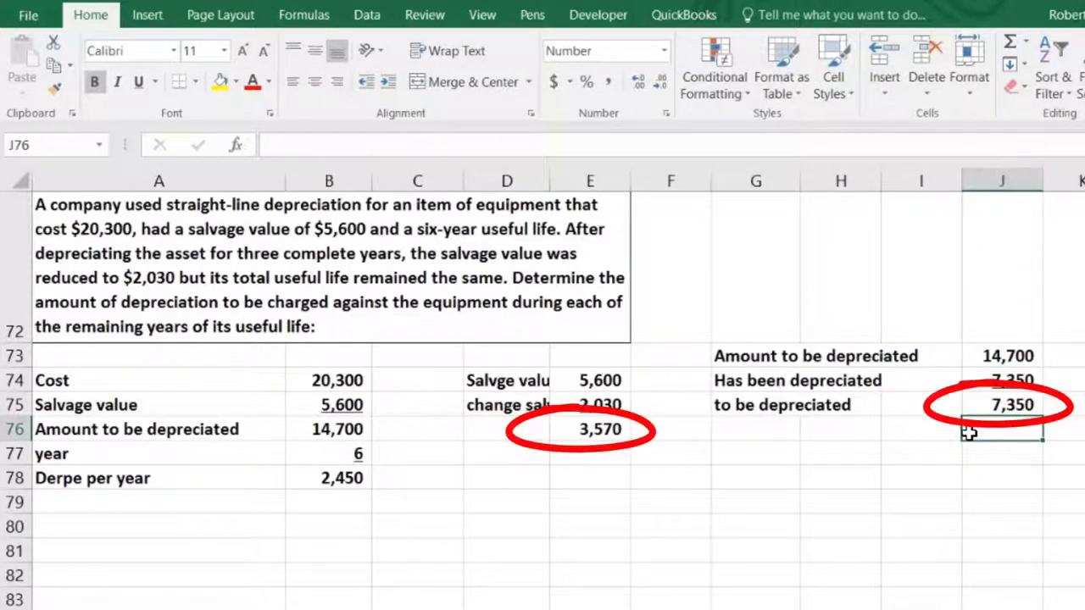
left_click(611, 430)
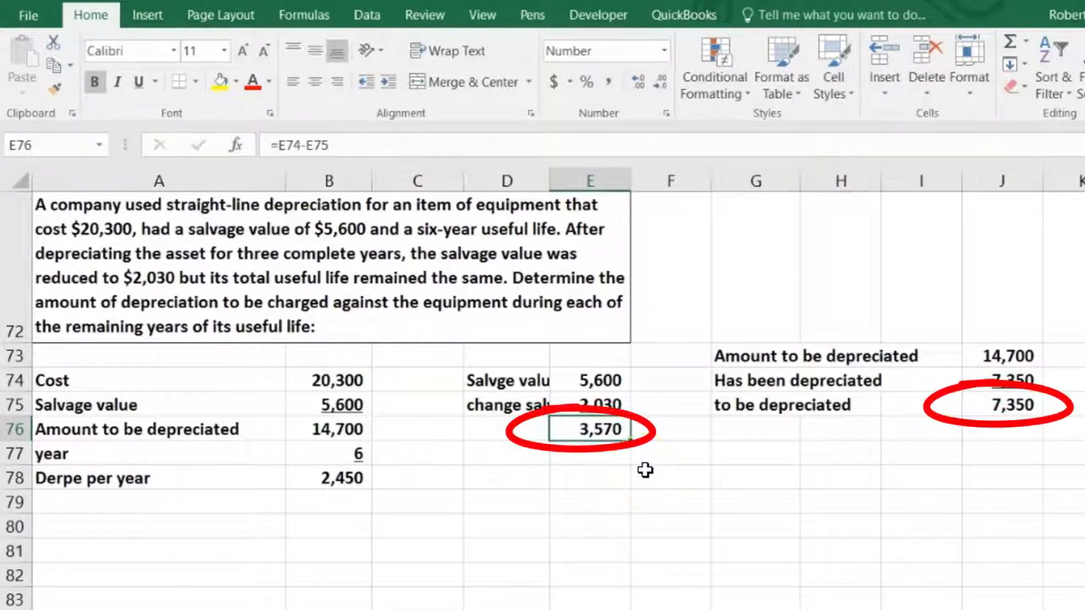
left_click(989, 430)
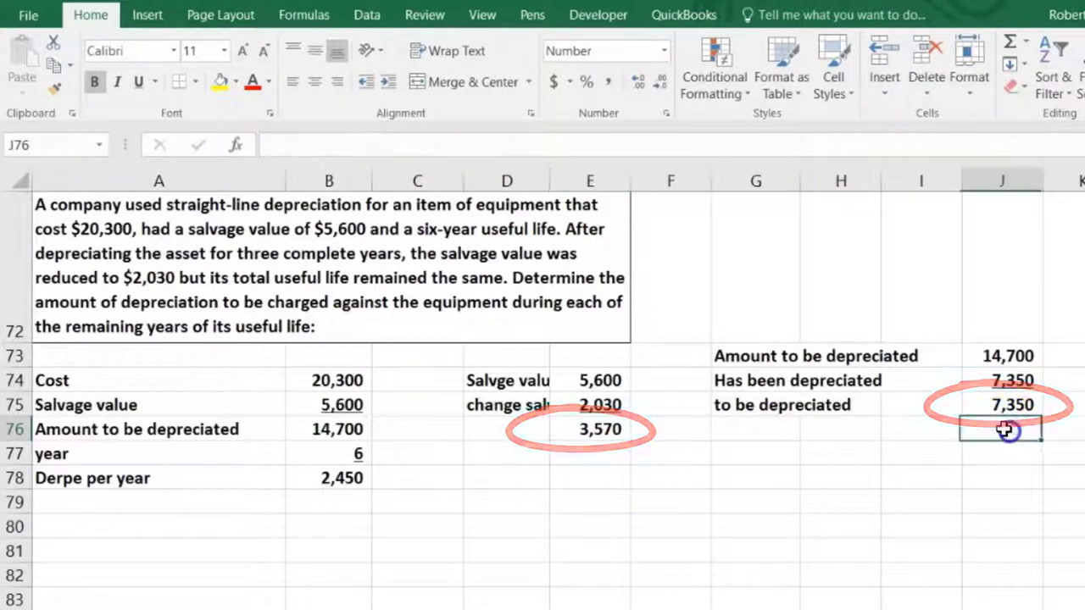
type("=")
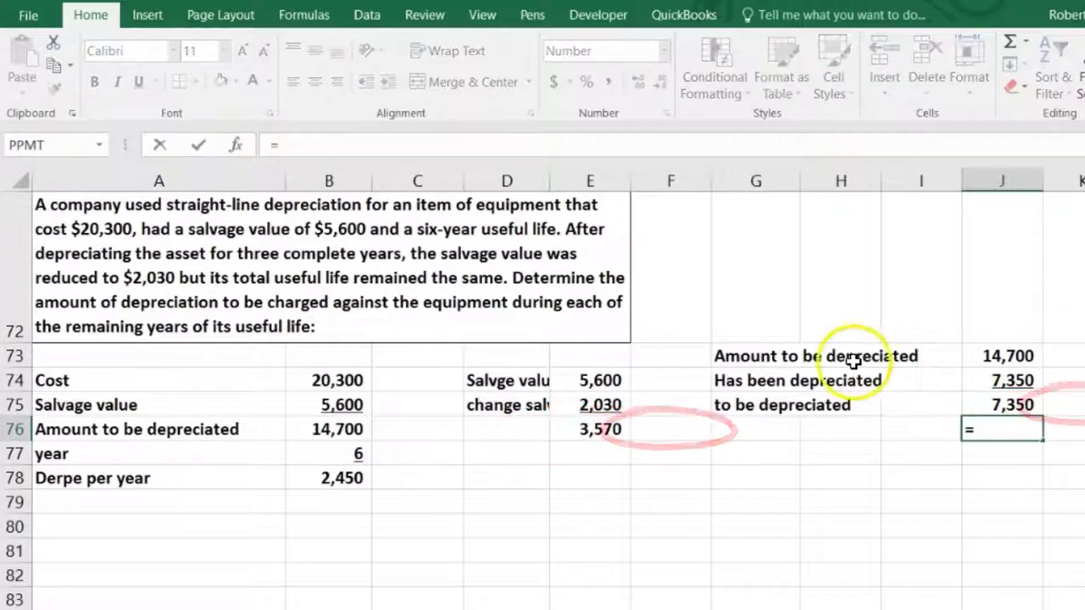
left_click(588, 430)
key("Return")
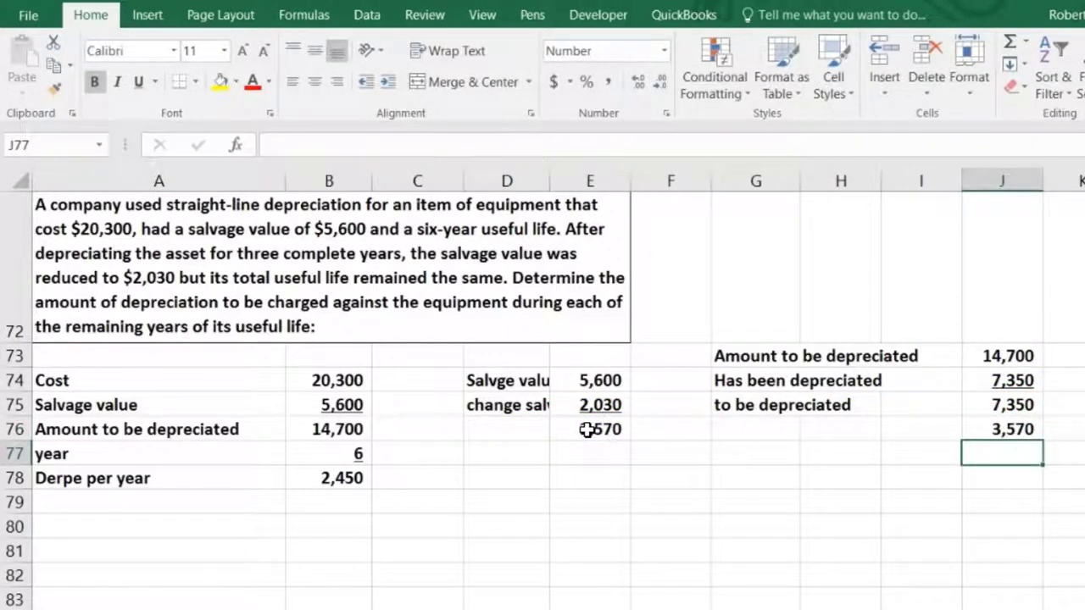
Add the remaining amount and the salvage value difference in J77 with the formula =J75+J76
type("=")
left_click(1023, 406)
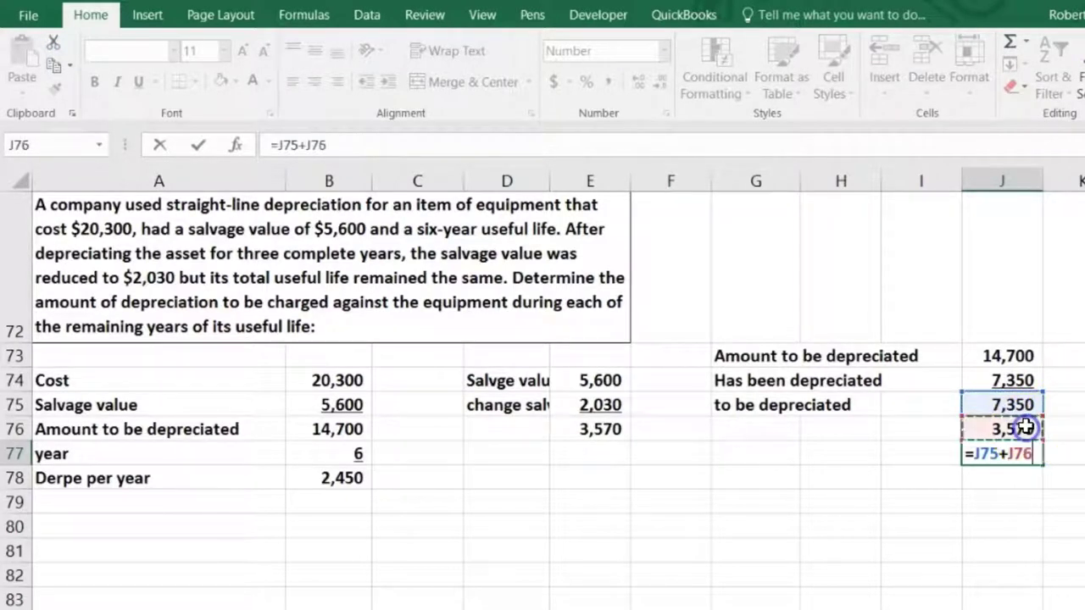
key("Return")
Label cell G77 "New amount to be depreciated"
key("Up")
key("Left")
key("Left")
key("Left")
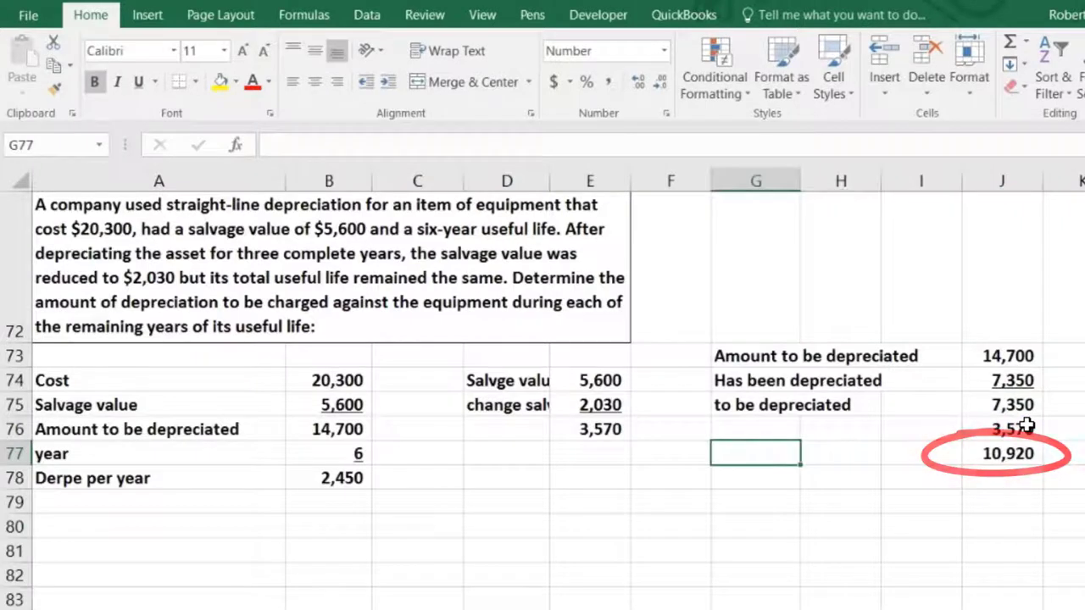
type("New amount to be depreciated")
key("Return")
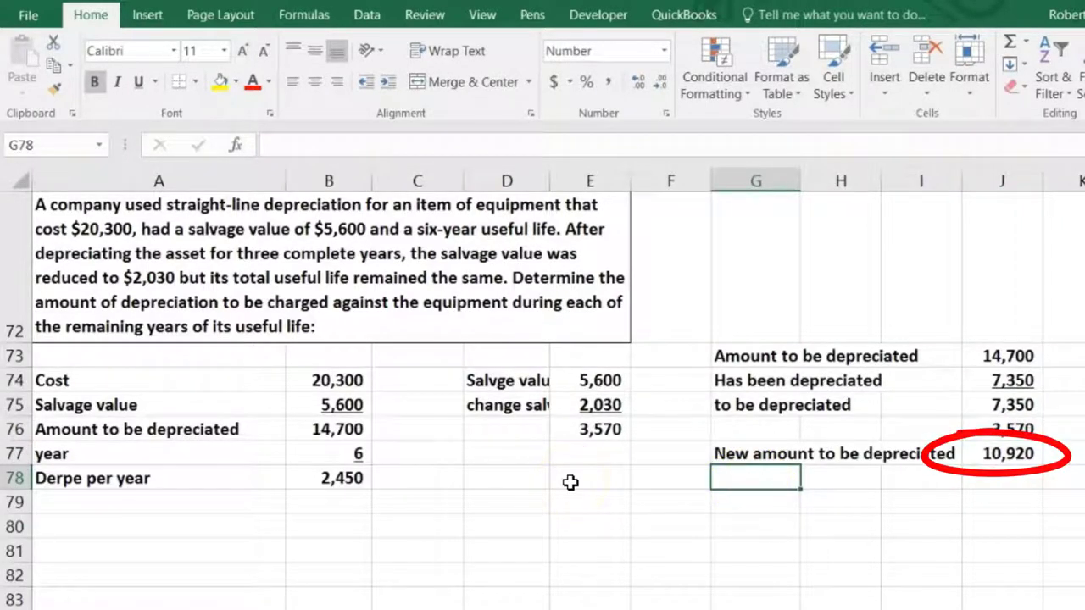
Label cell G78 "year" and enter 3 with an underline in J78
type("year")
key("Right")
key("Right")
key("Right")
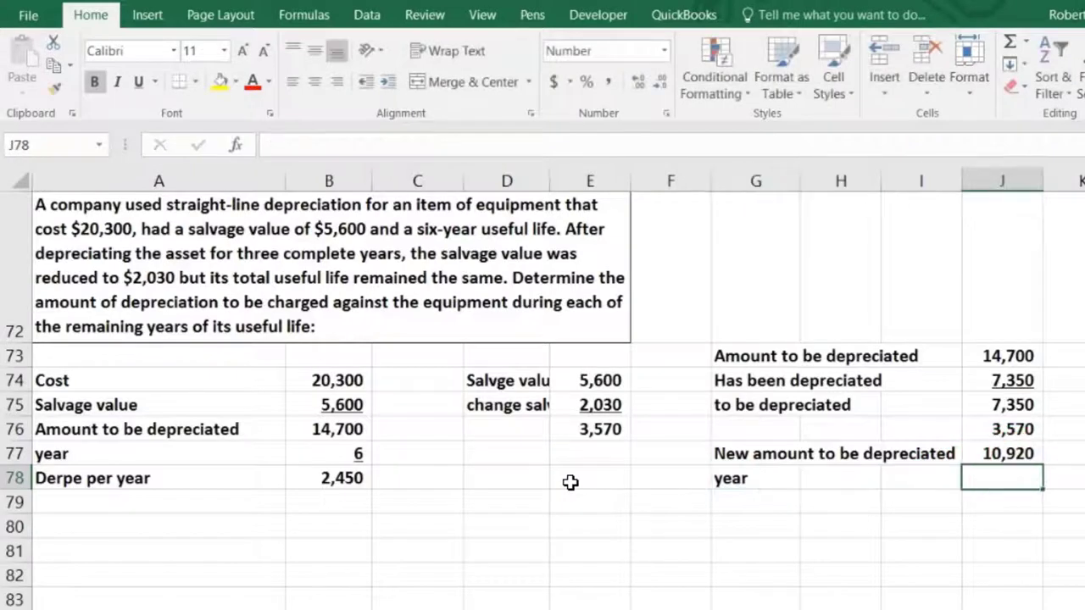
type("3")
key("Return")
key("Right")
key("Up")
key("Right")
key("Right")
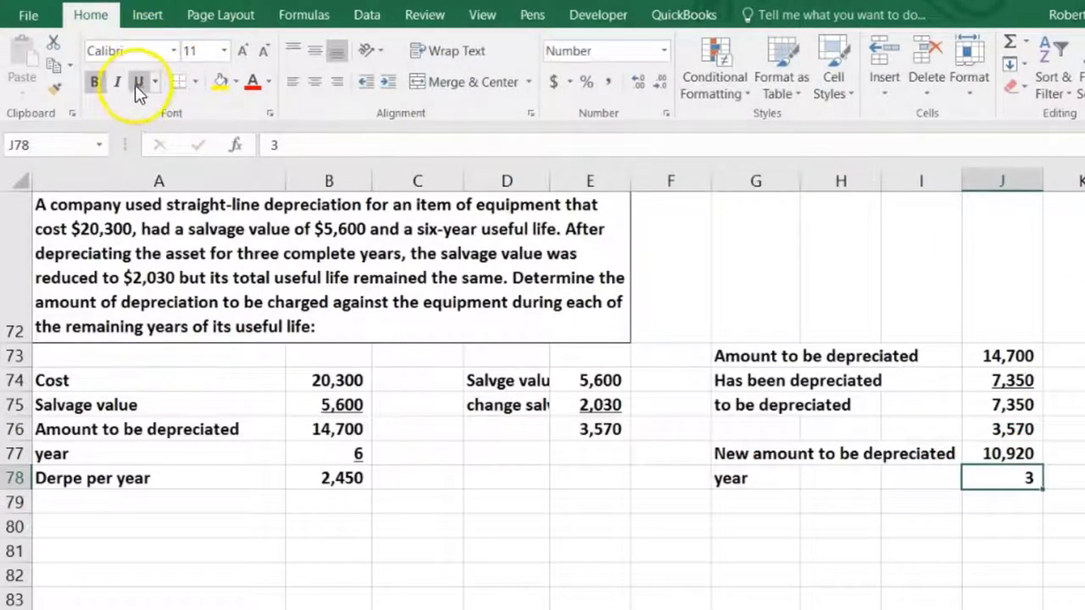
Calculate the revised yearly depreciation in J79 with the formula =J77/J78
left_click(998, 501)
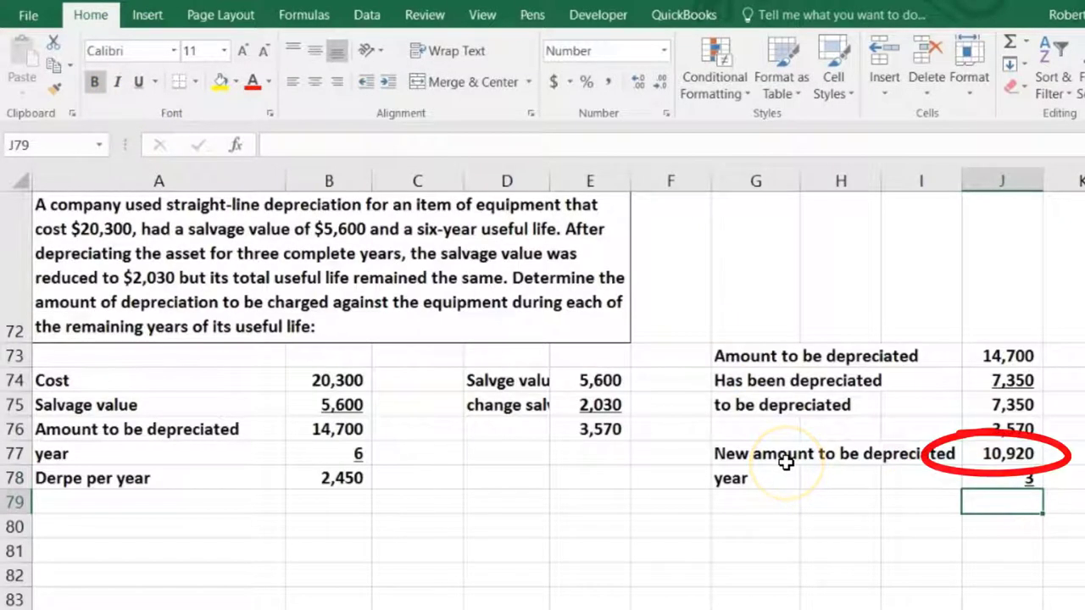
type("=")
left_click(984, 453)
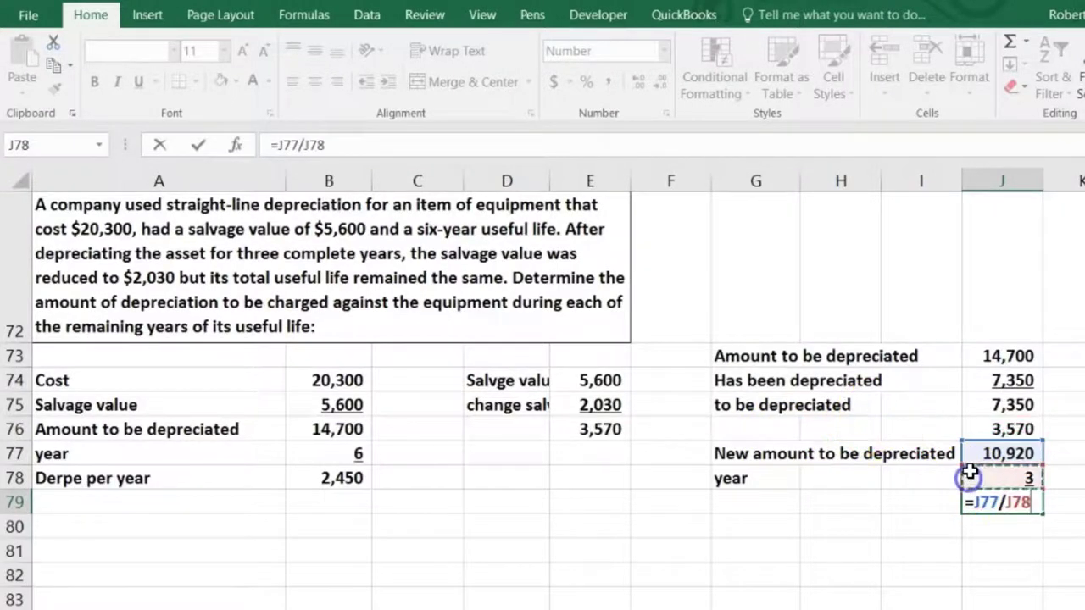
key("Return")
key("Up")
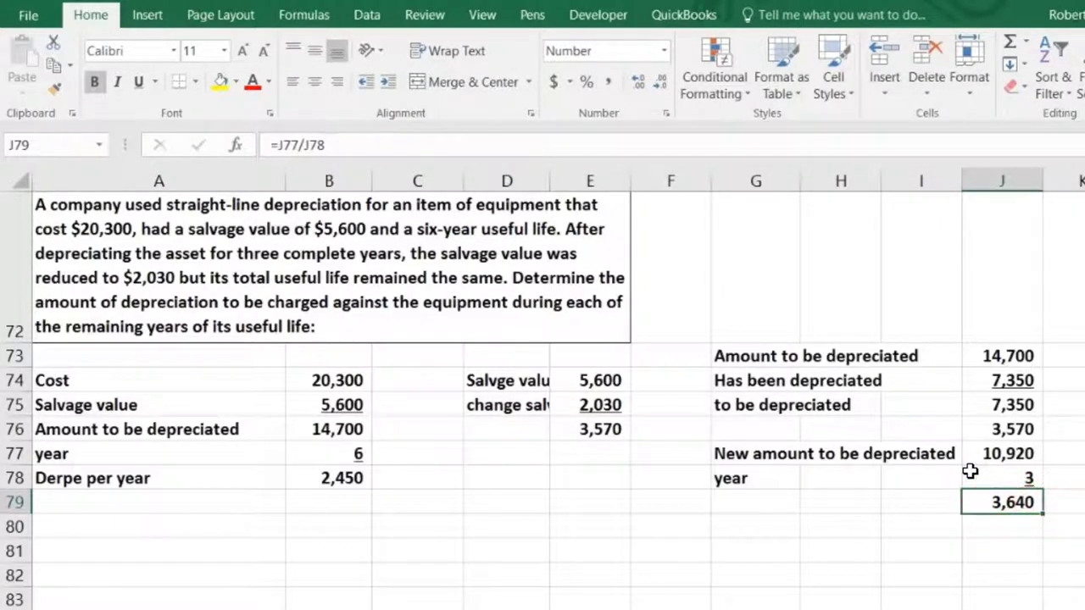
left_click(600, 430)
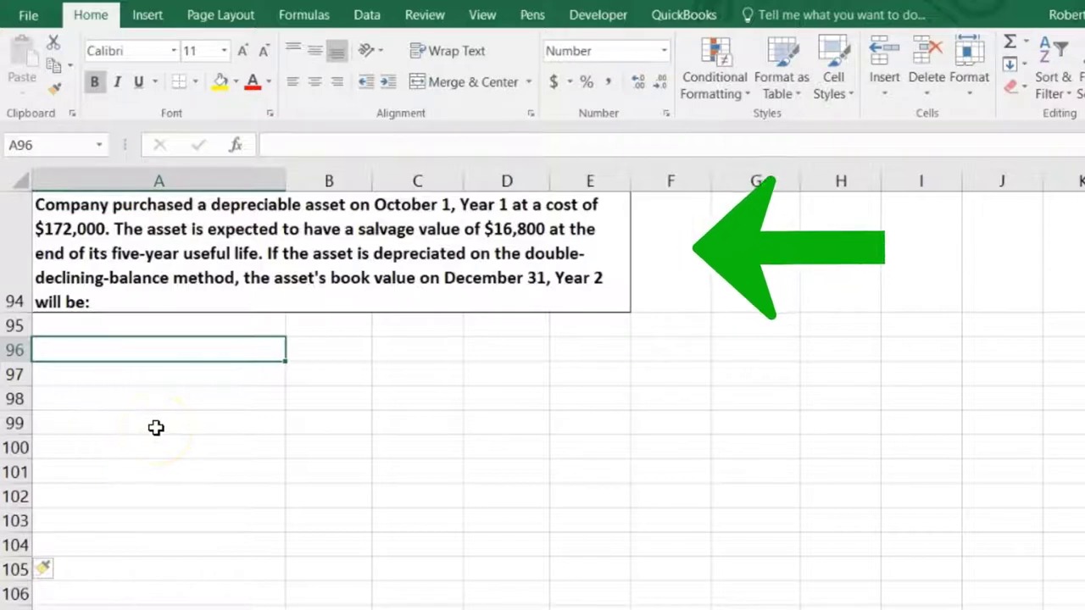
Enter "Cost" with 172000 in row 96 and "year" with 5 in row 97, in columns A and B
type("Cost")
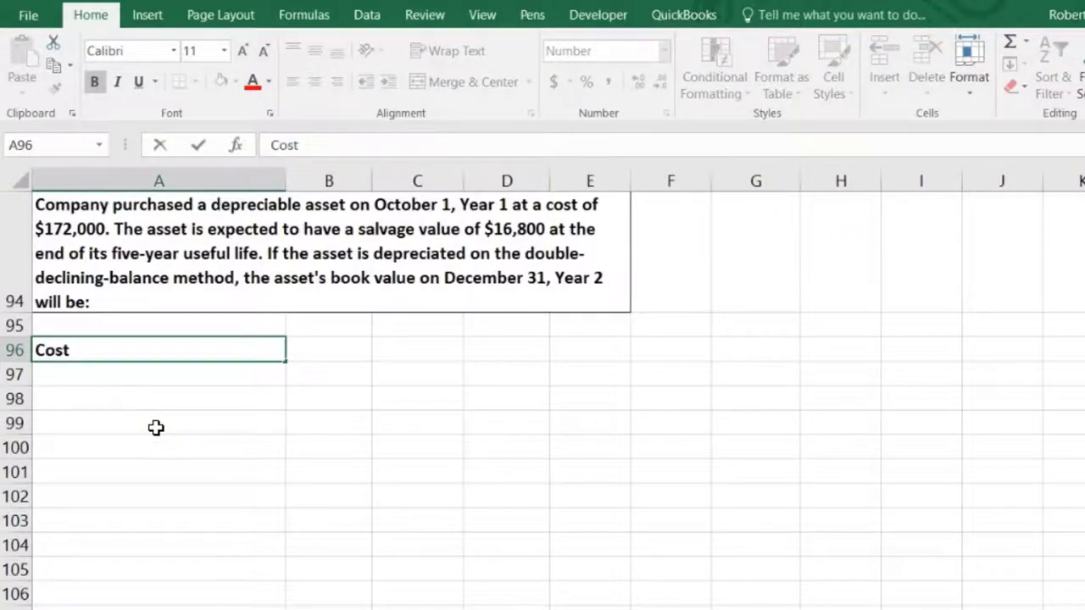
key("Tab")
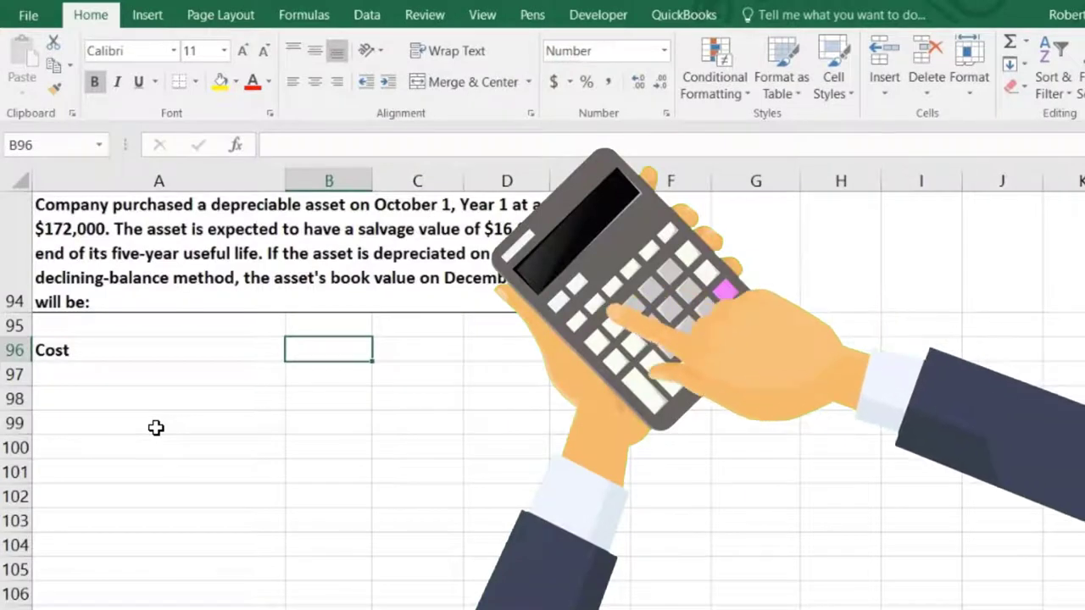
type("172000")
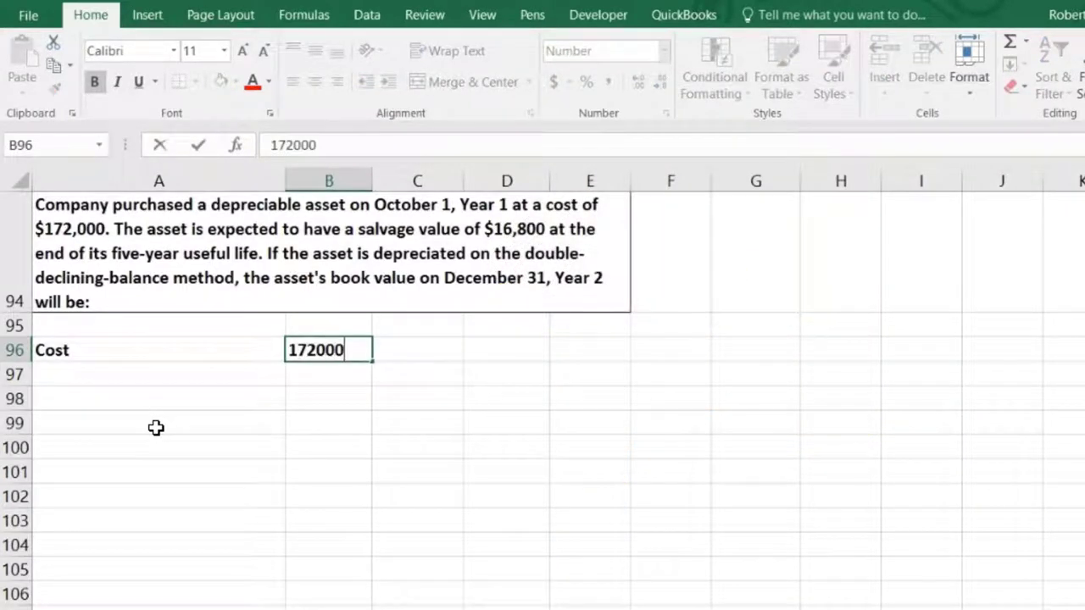
key("Return")
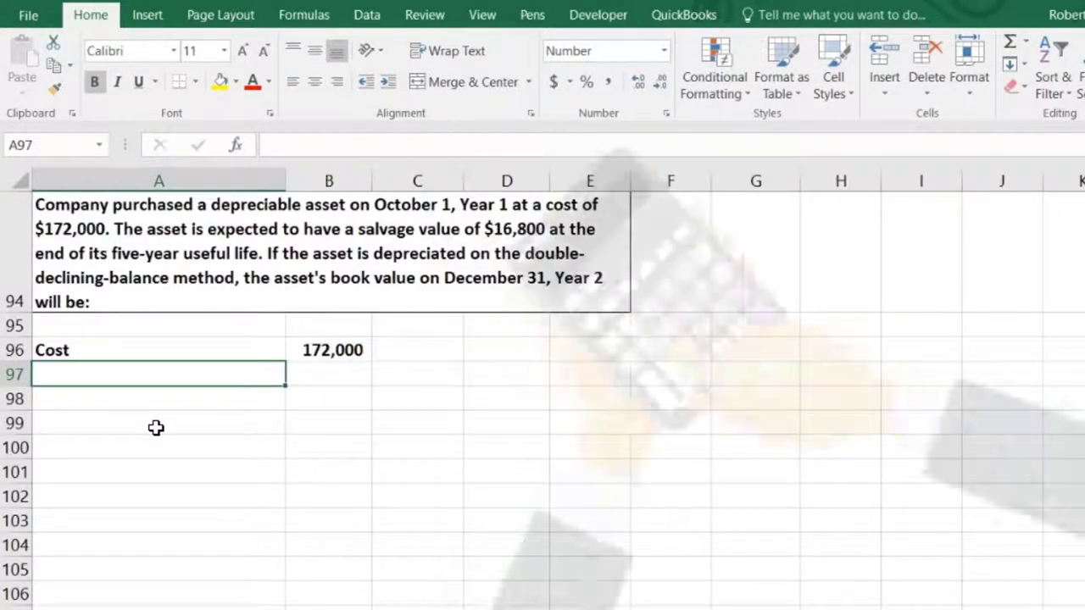
type("year")
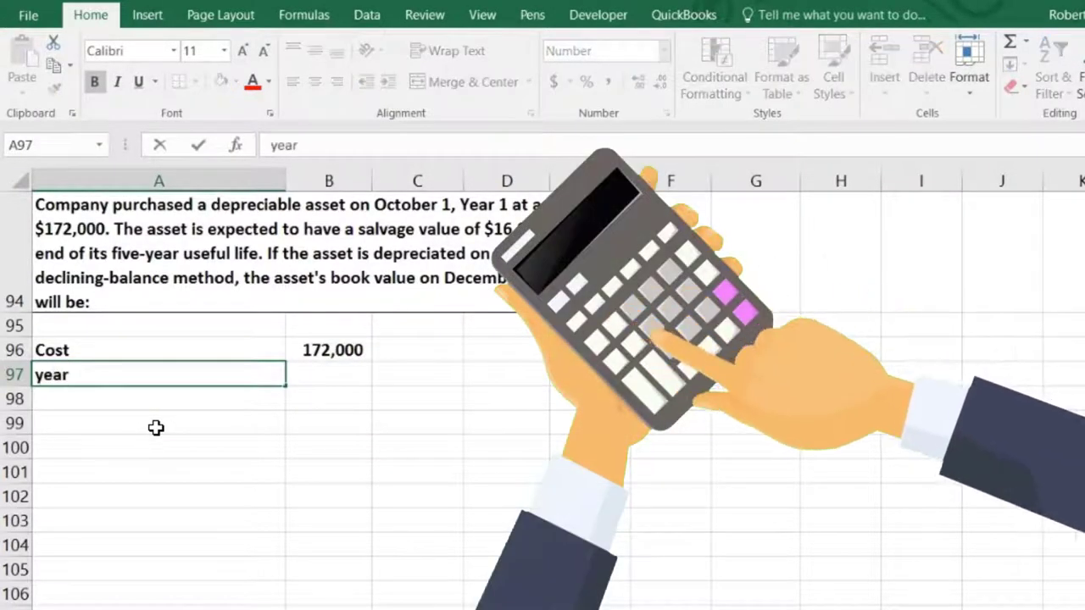
key("Tab")
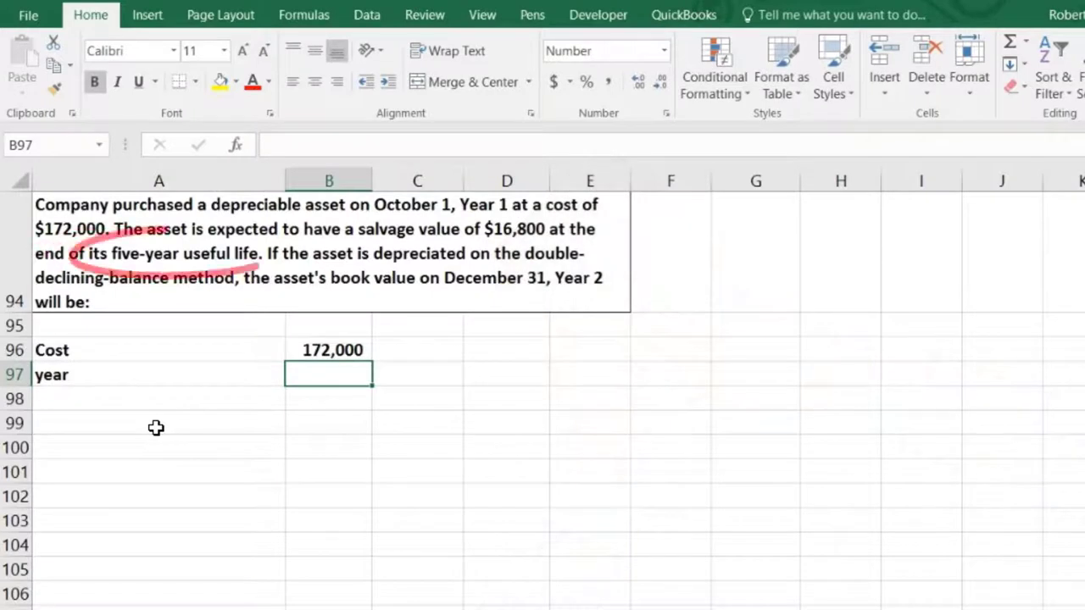
type("5")
key("Return")
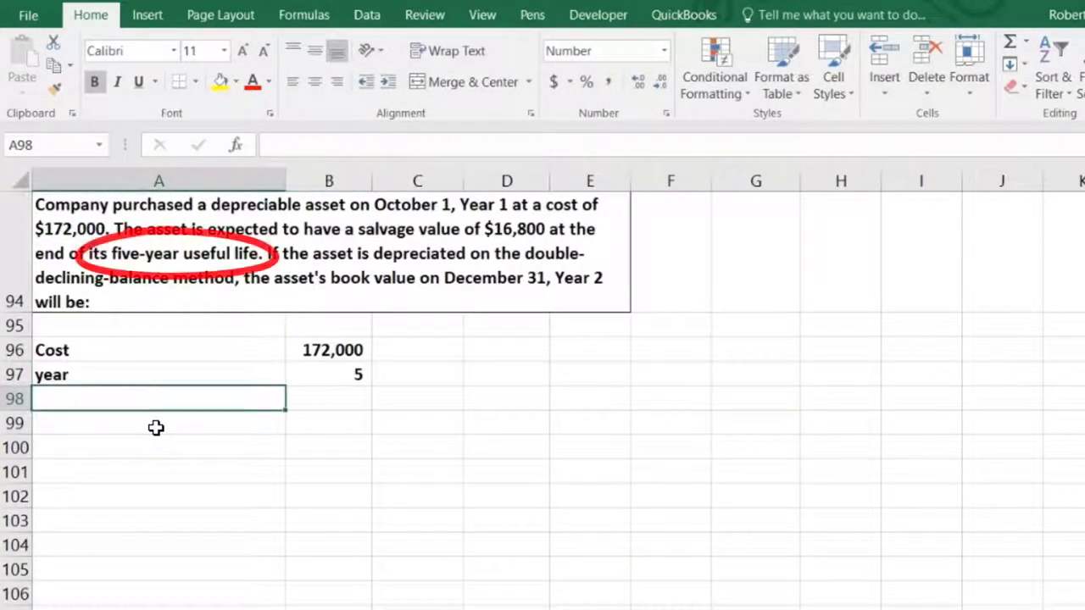
Divide the cost by the useful life in B98 with the formula =B96/B97
key("Right")
type("=")
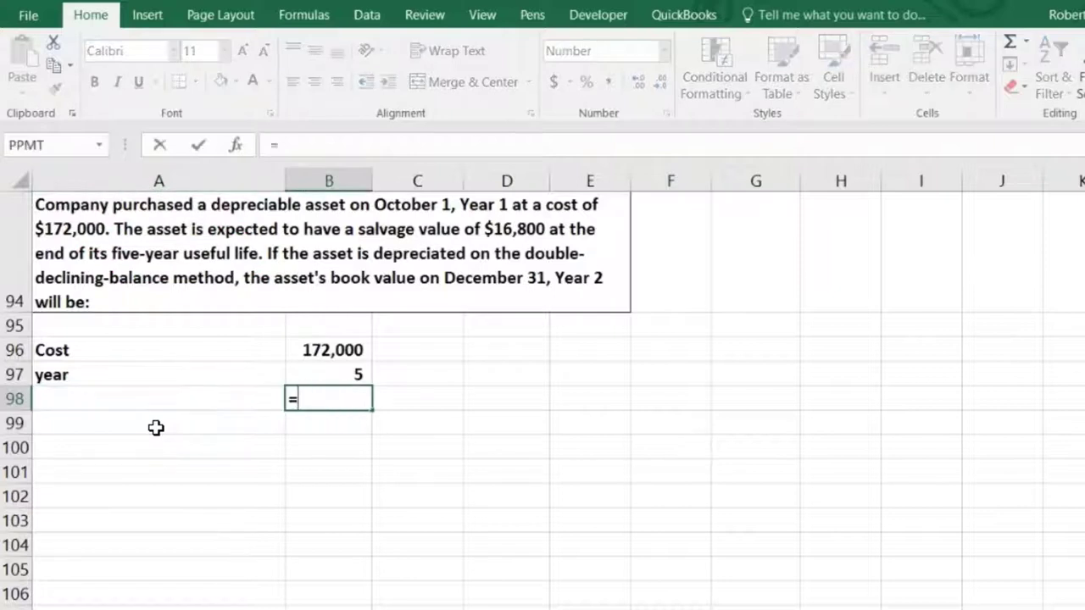
left_click(346, 353)
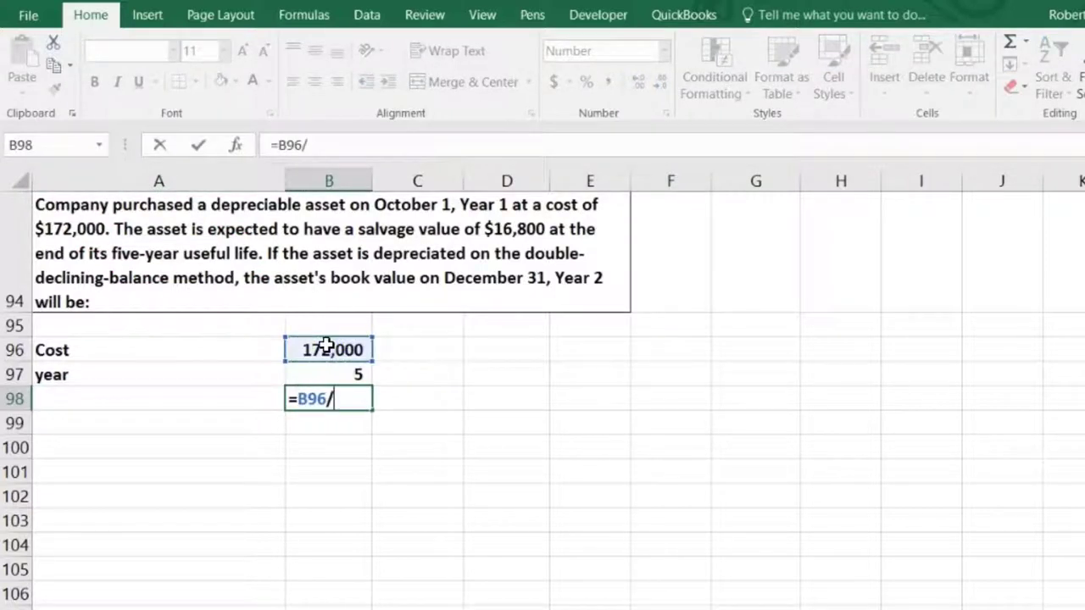
type("/")
left_click(339, 375)
key("Return")
Label cell A98 "Depre SL no salvage value"
key("Left")
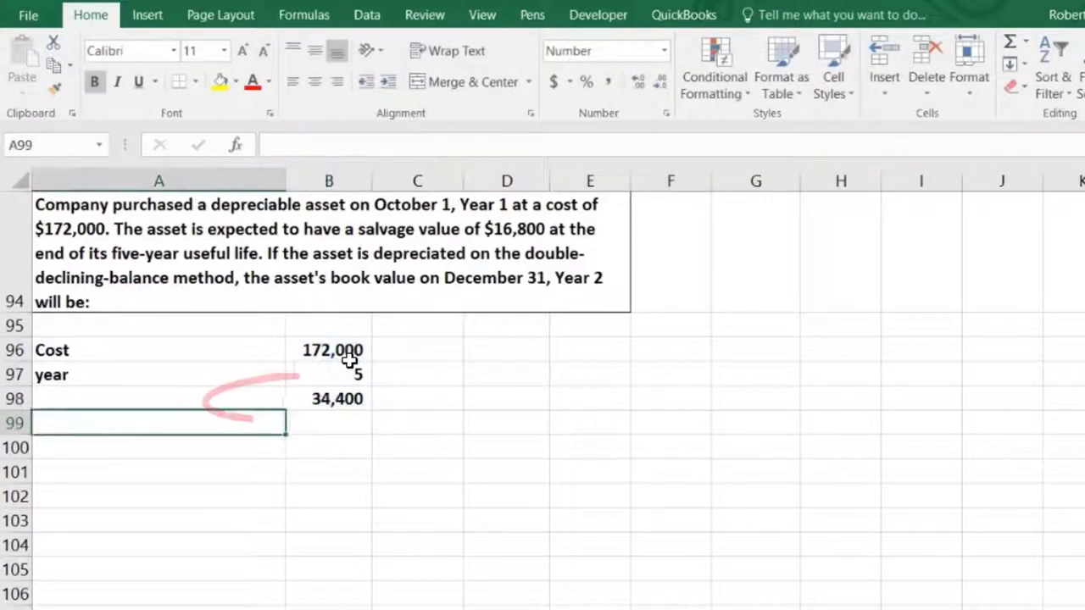
key("Up")
type("Dper")
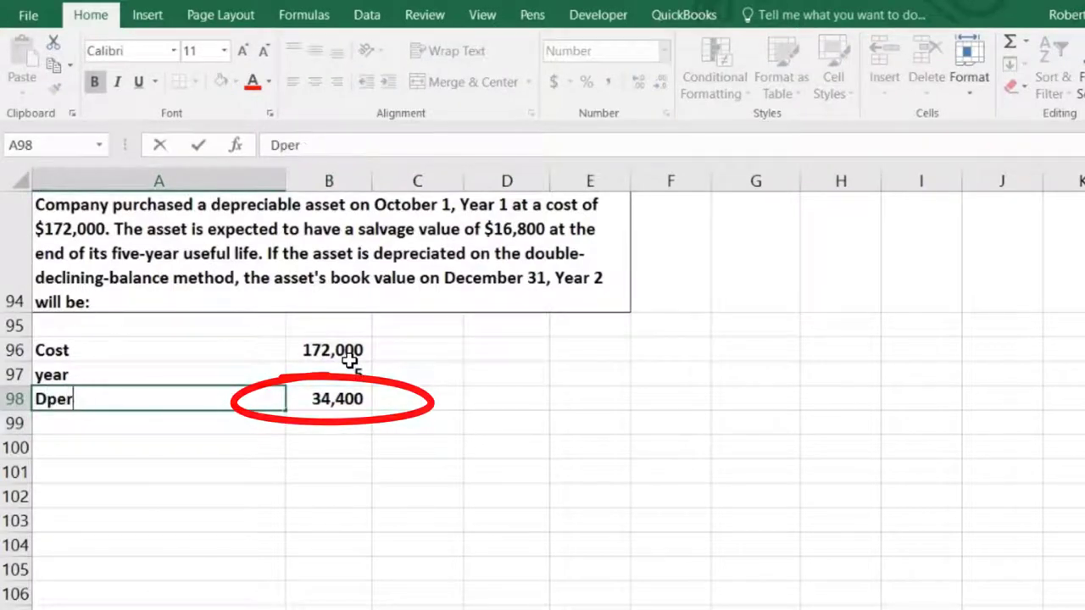
key("BackSpace")
key("BackSpace")
key("BackSpace")
type("epre ")
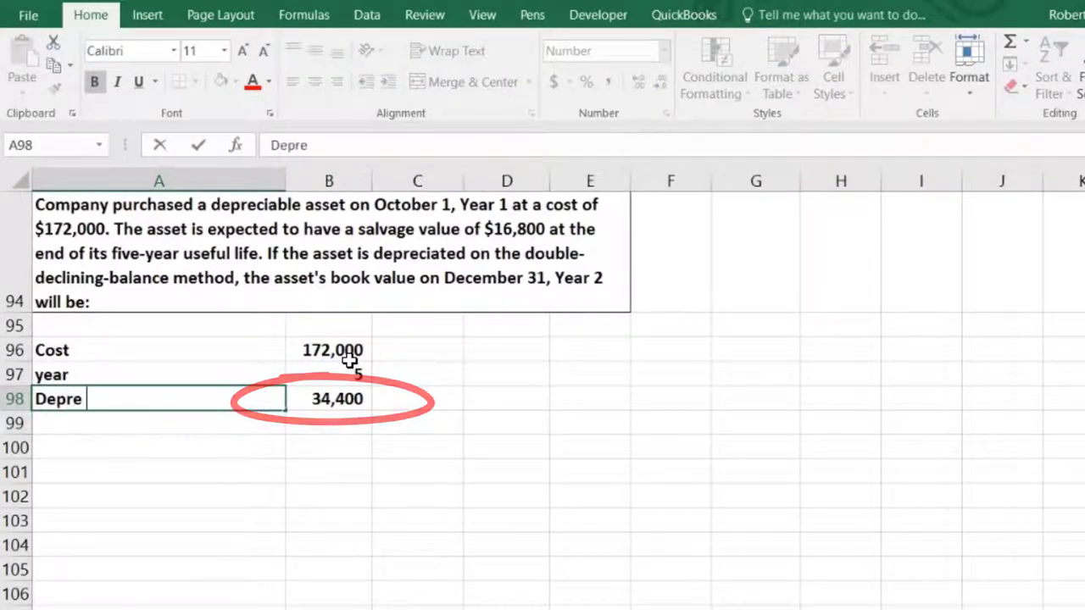
type("SL no salvage")
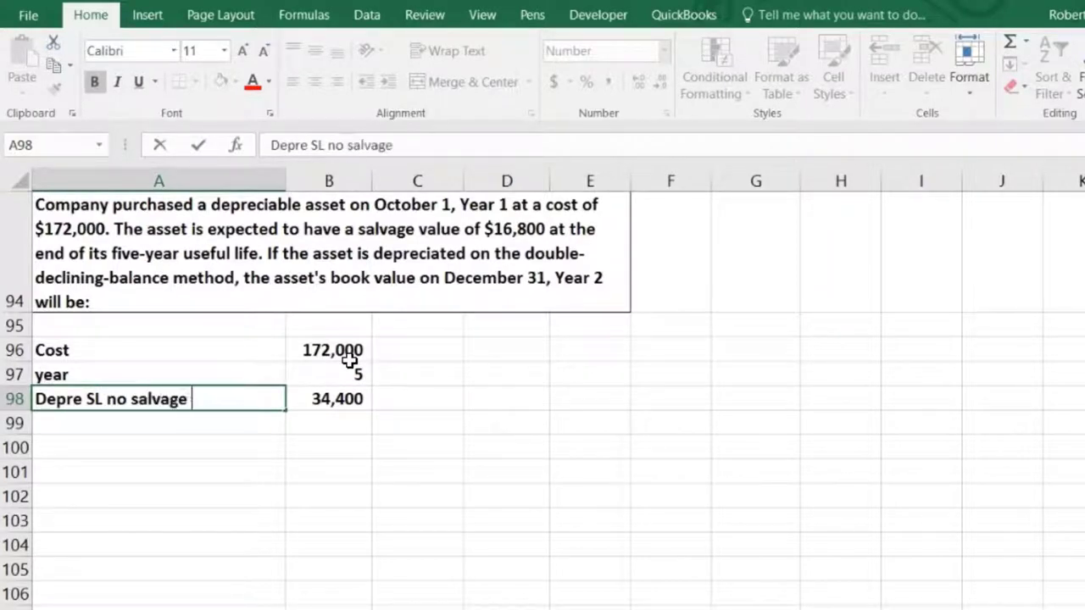
type(" value")
key("Tab")
Calculate the straight-line rate in C98 with the formula =B98/B96 and format it to two decimal places
key("Tab")
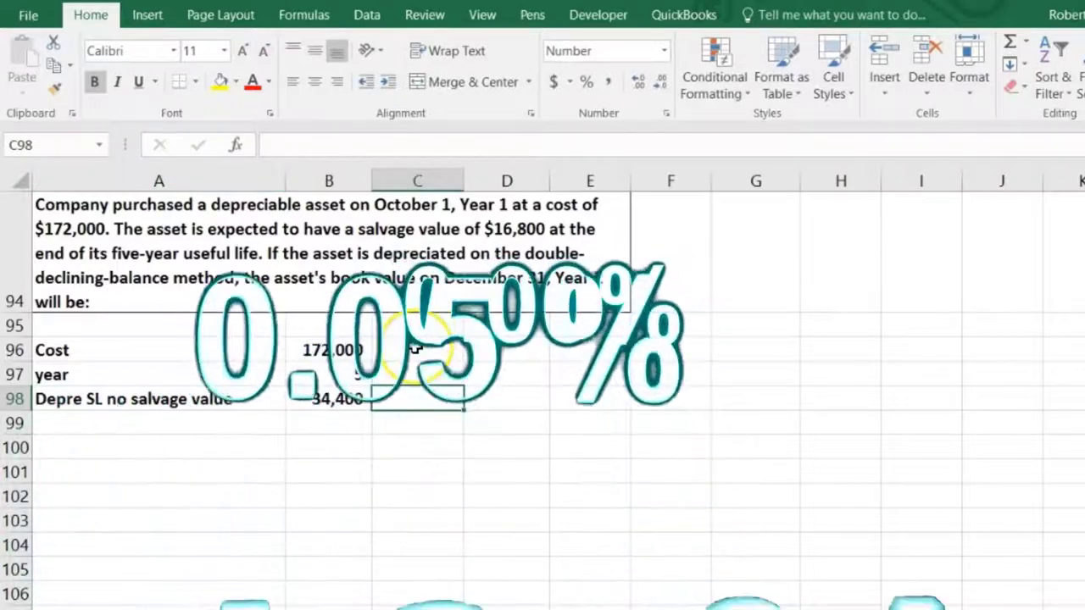
type("=")
left_click(307, 398)
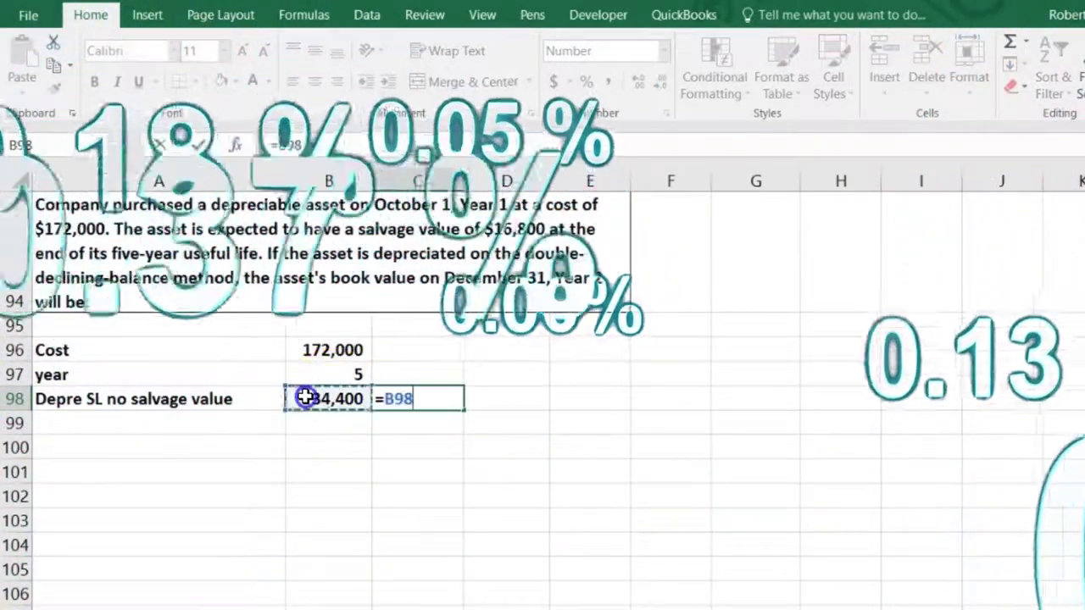
type("/")
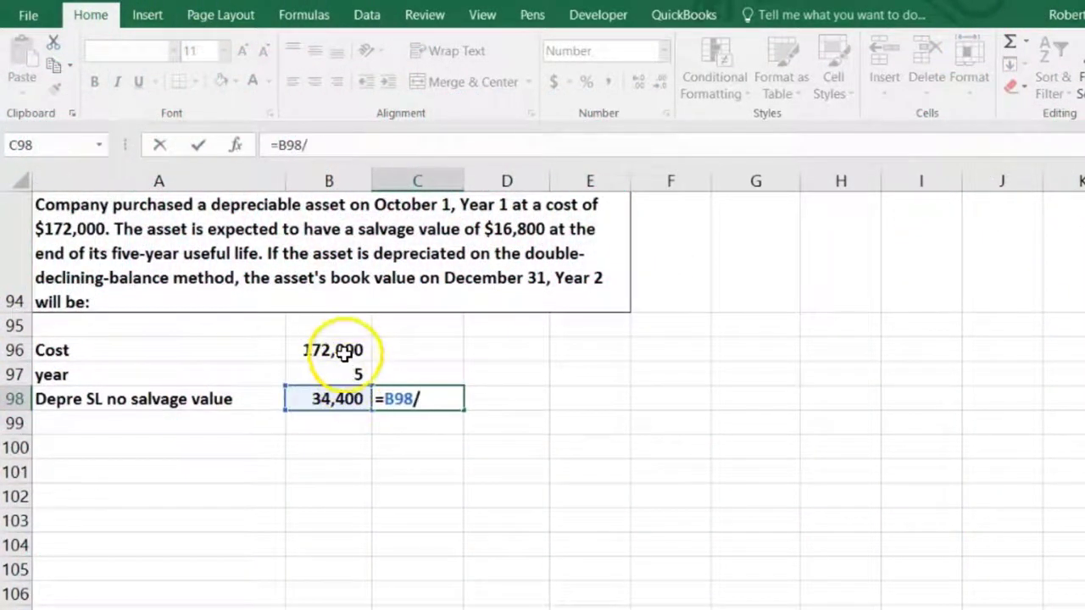
left_click(330, 347)
key("Return")
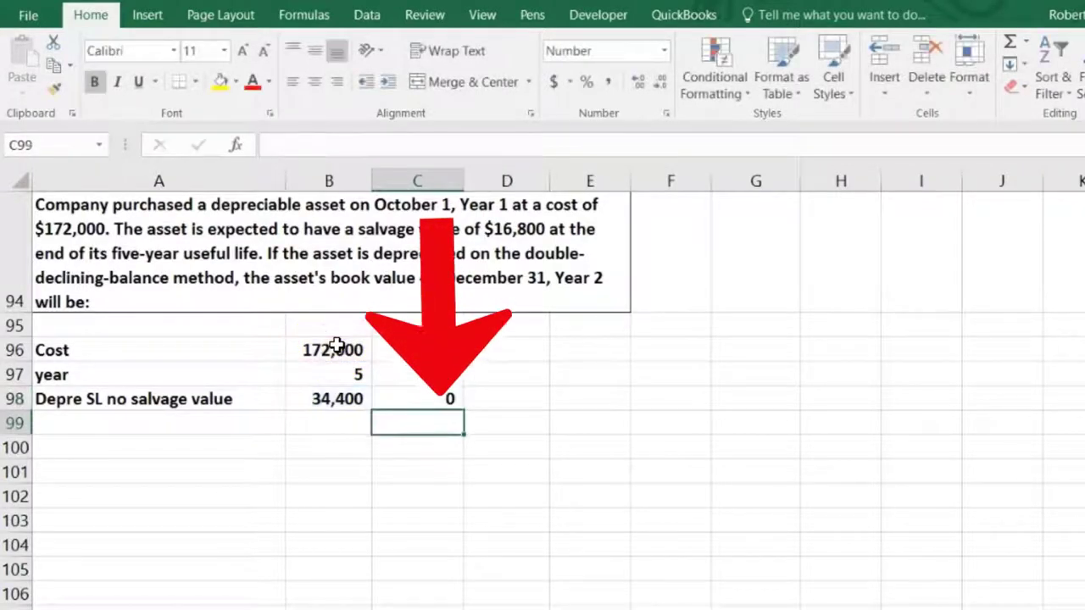
left_click(424, 394)
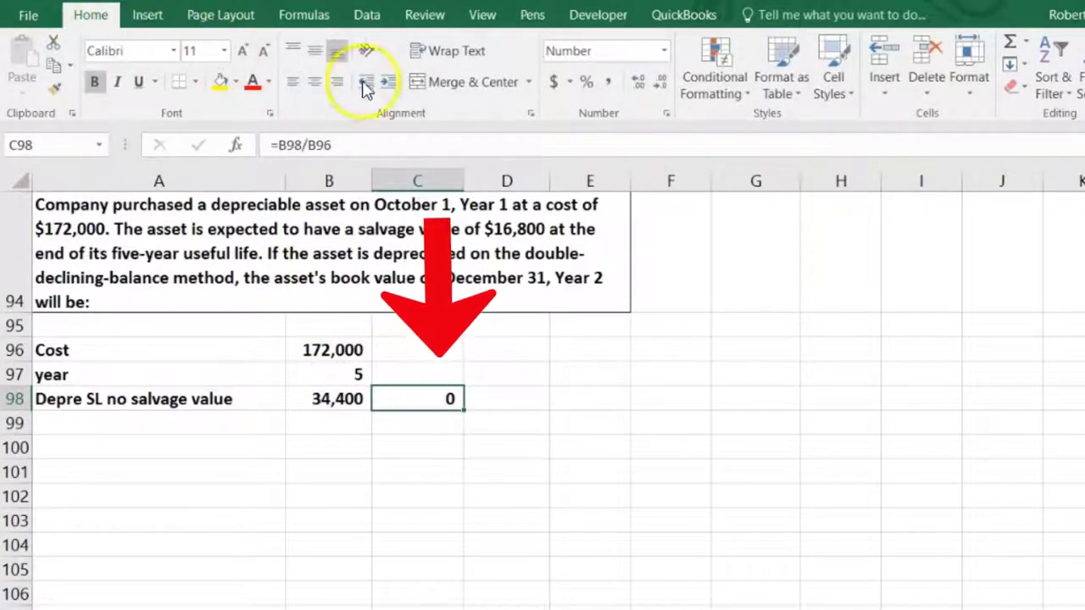
left_click(638, 85)
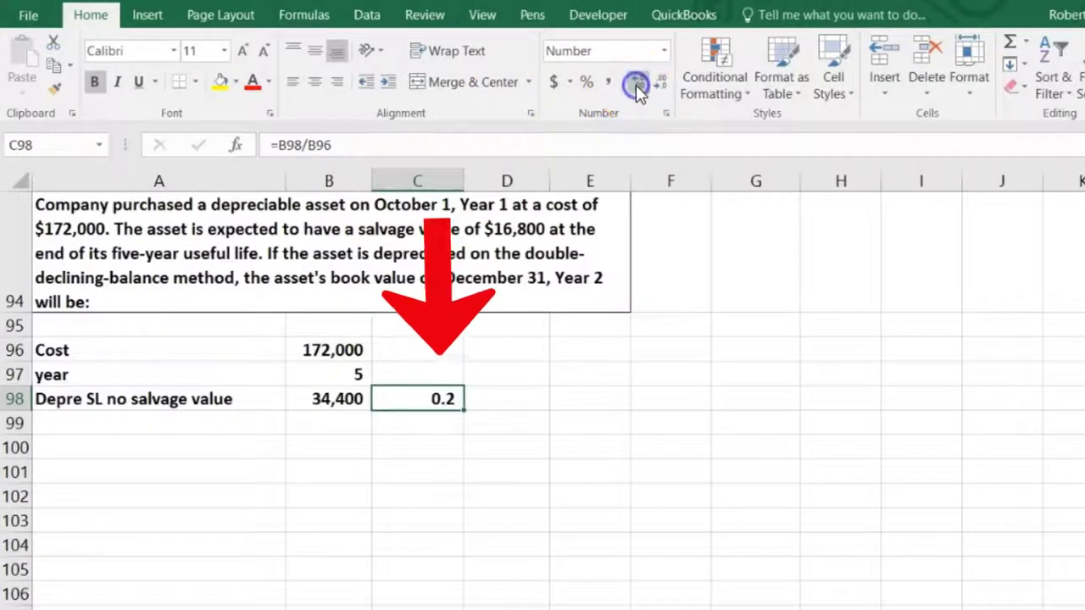
left_click(638, 85)
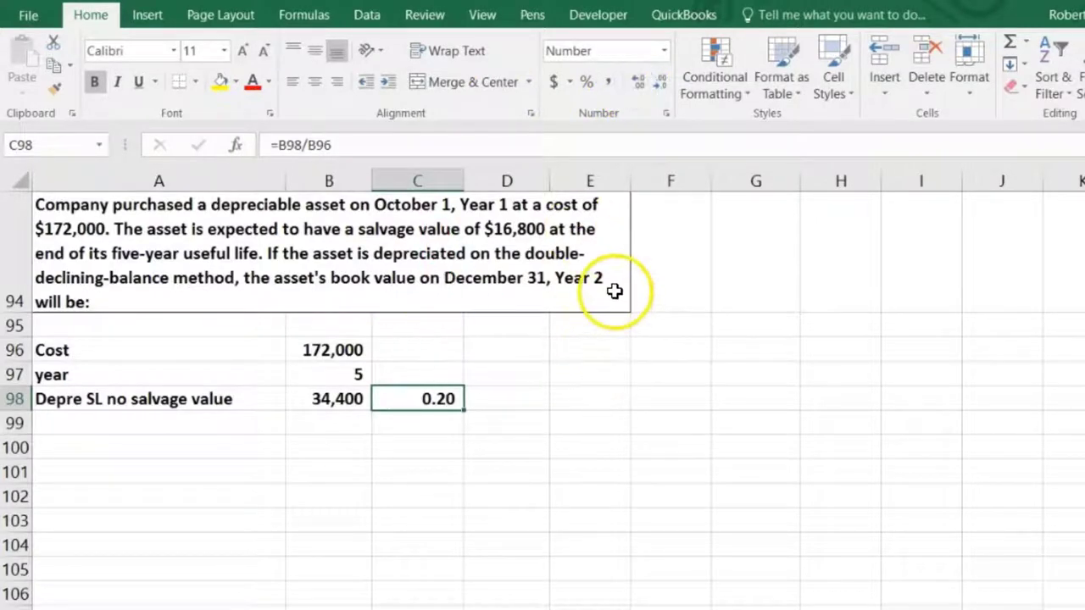
Open the Calculator over the worksheet and multiply 17200 by 0.2
key("XF86Calculator")
left_click_drag(330, 35, 755, 51)
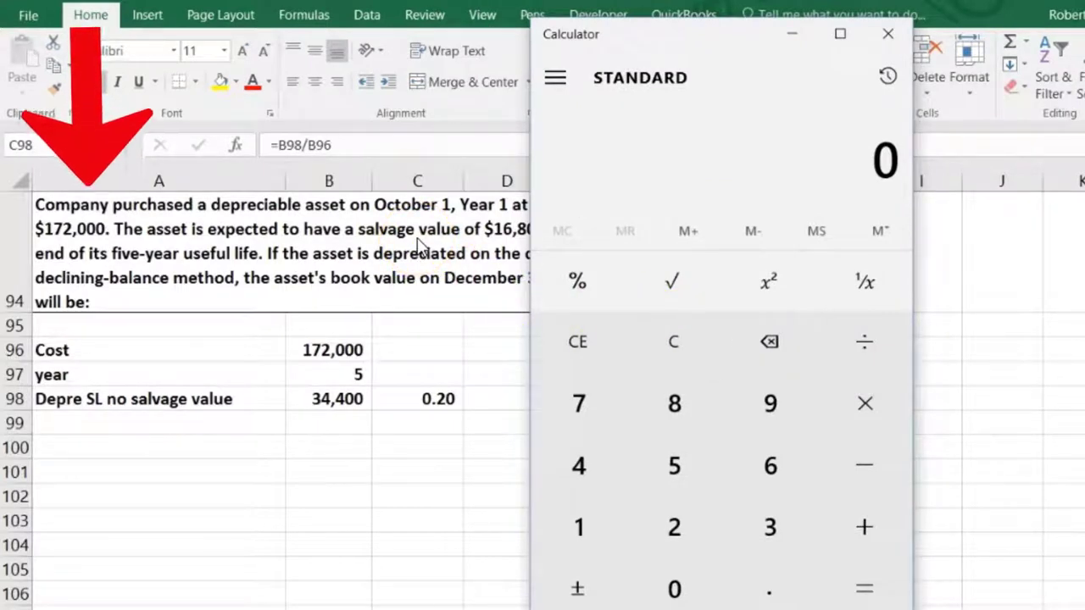
type("17200*")
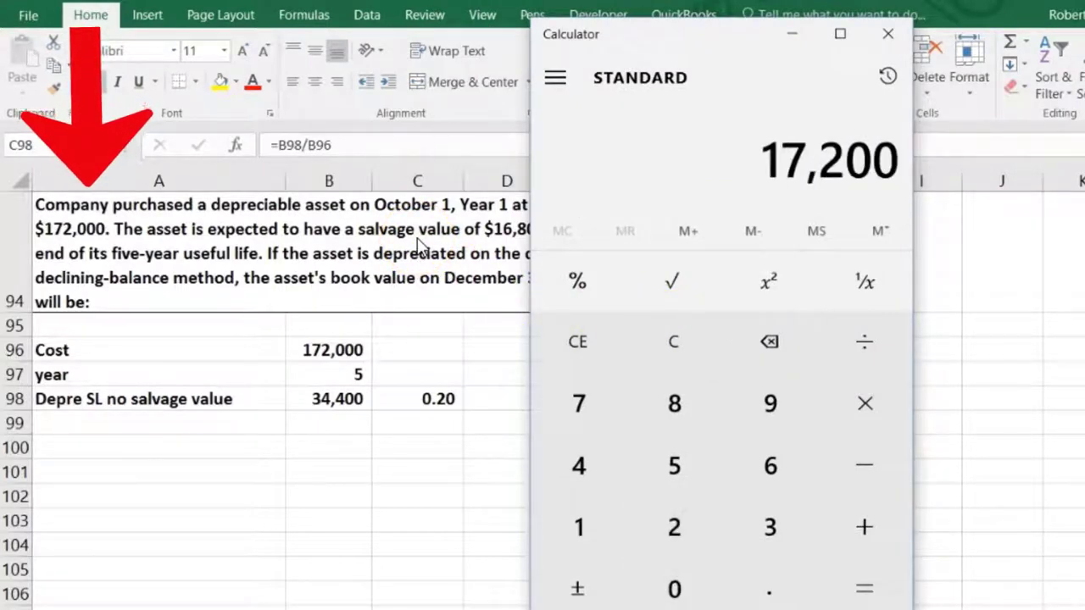
type(".2")
key("Return")
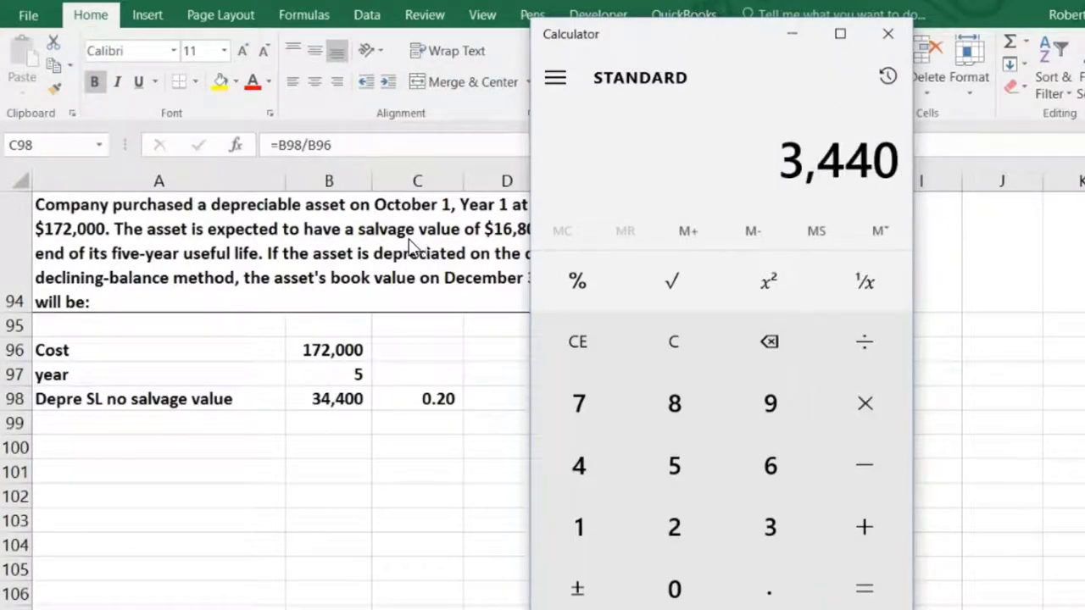
Clear the Calculator, multiply the cost of 172000 by 0.2, and return to the worksheet
left_click(653, 363)
type("1720000")
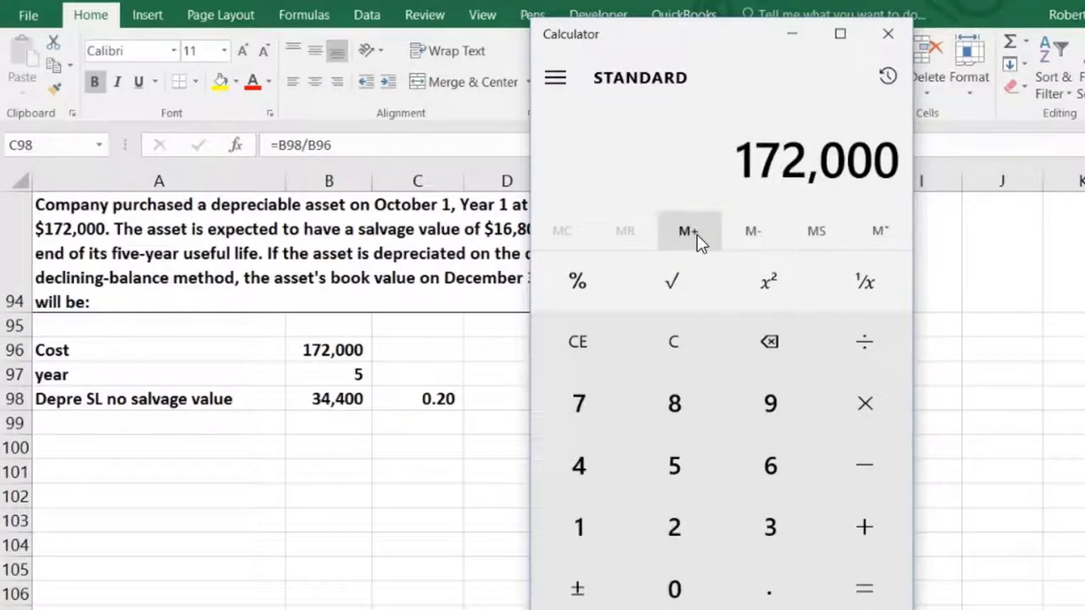
key("slash")
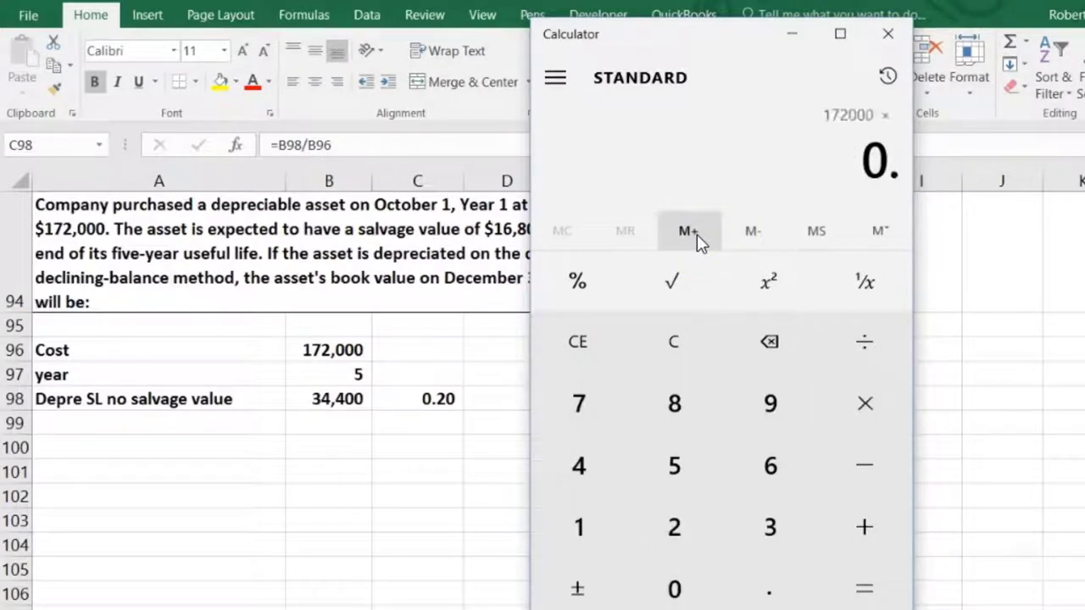
type("5")
key("Return")
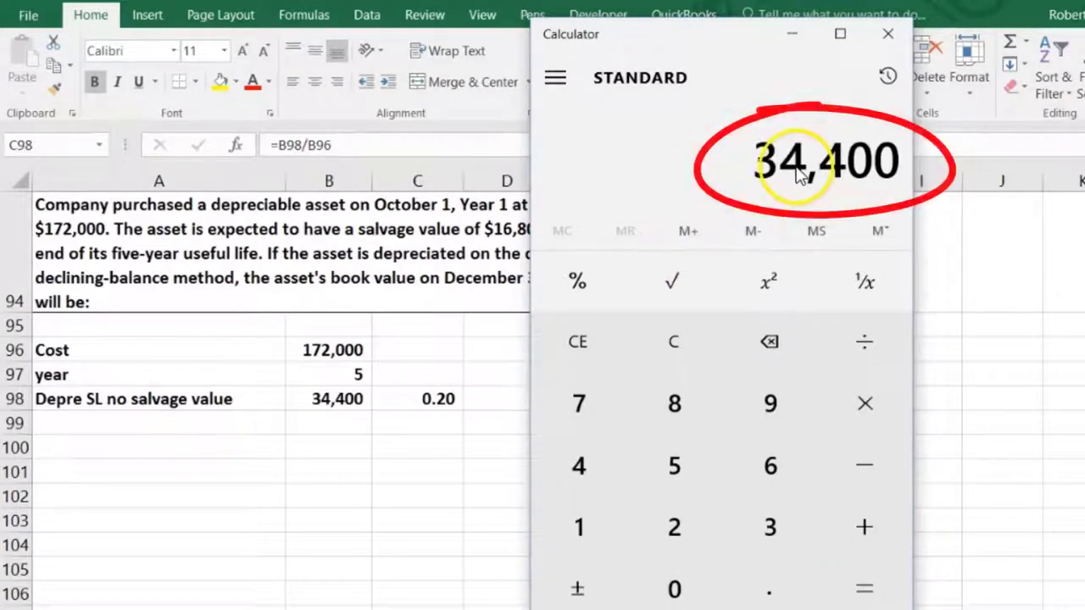
left_click(428, 402)
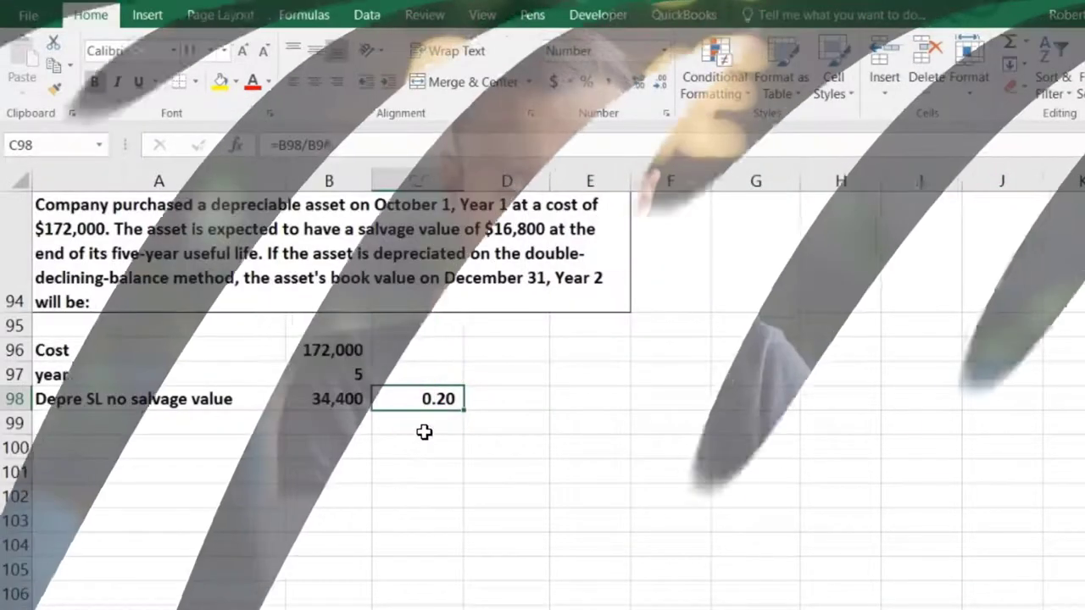
key("Return")
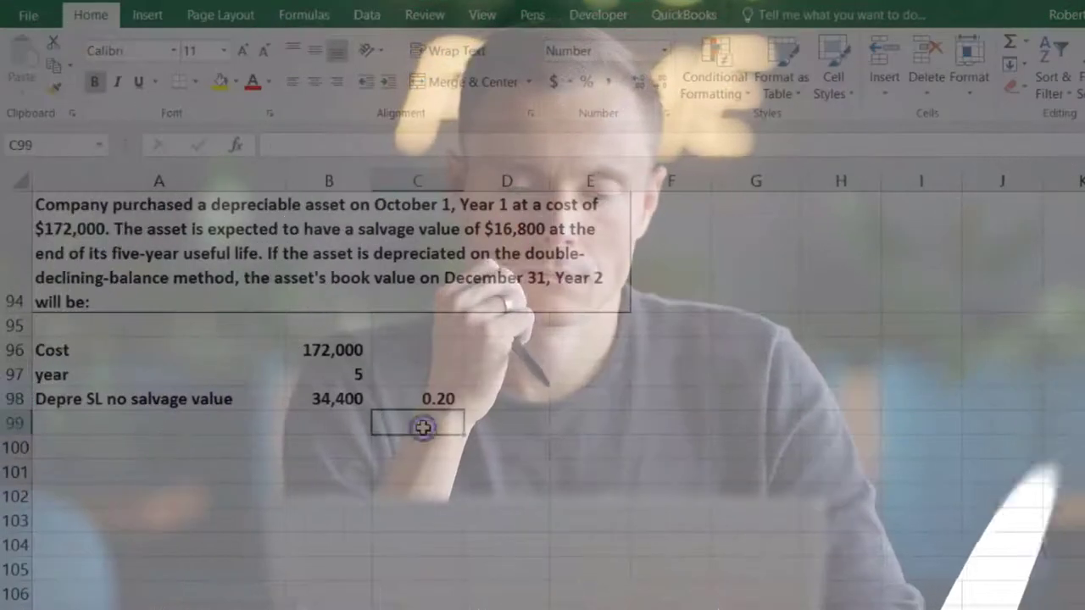
left_click(423, 378)
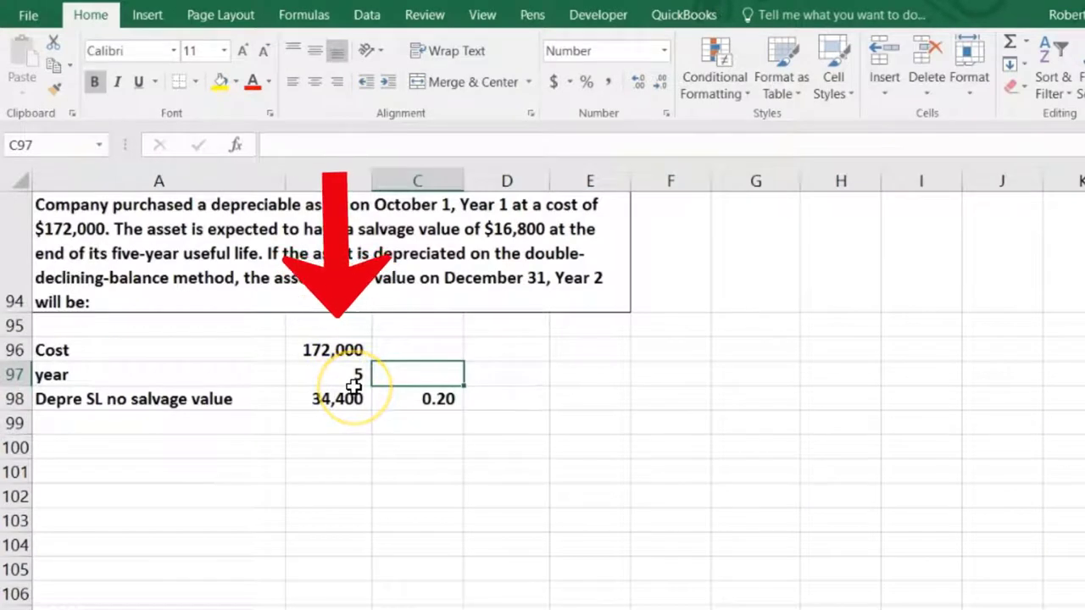
Calculate the straight-line rate in C97 with the formula =1/5 and format it to two decimal places
type("=1/")
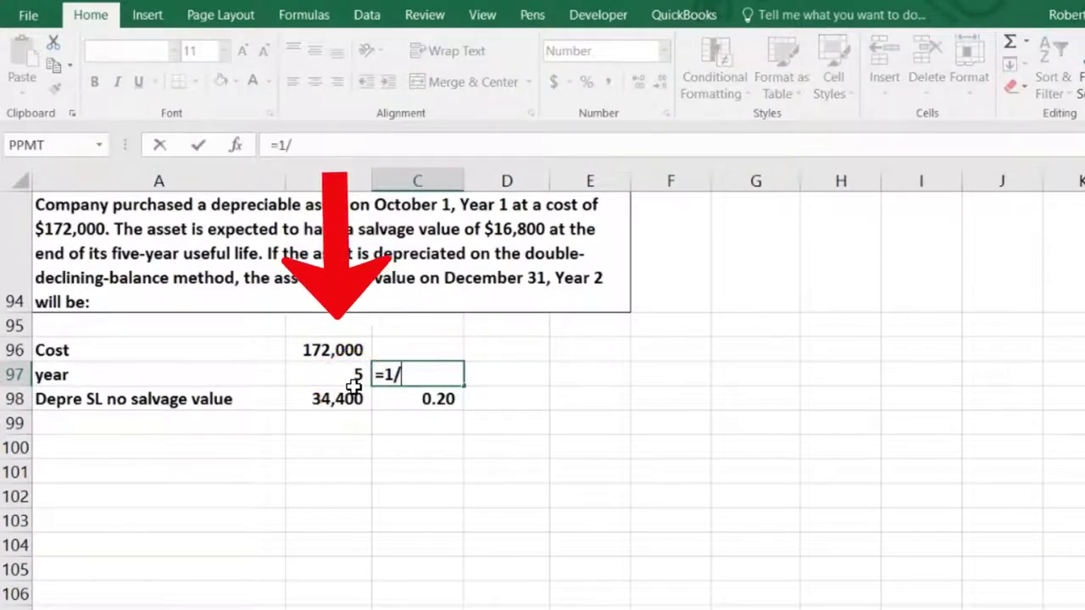
type("5")
key("Return")
key("Up")
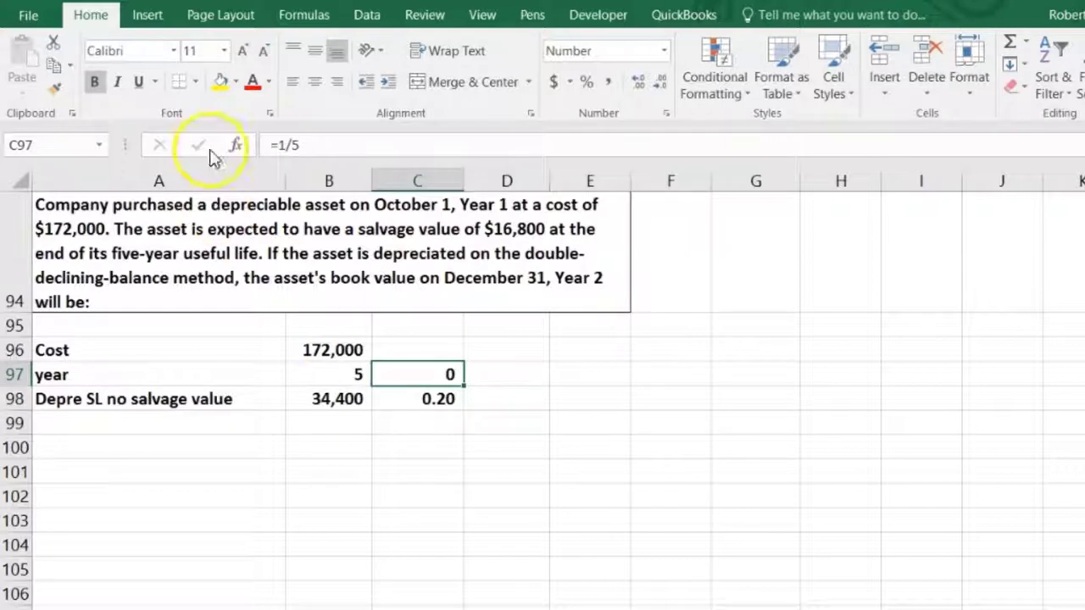
left_click(636, 82)
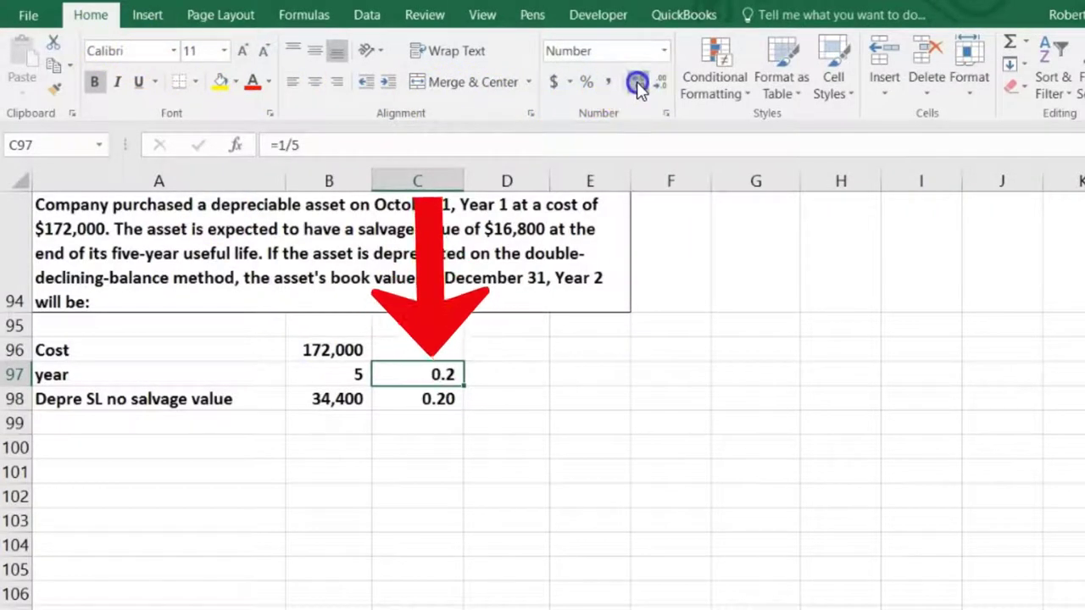
left_click(637, 82)
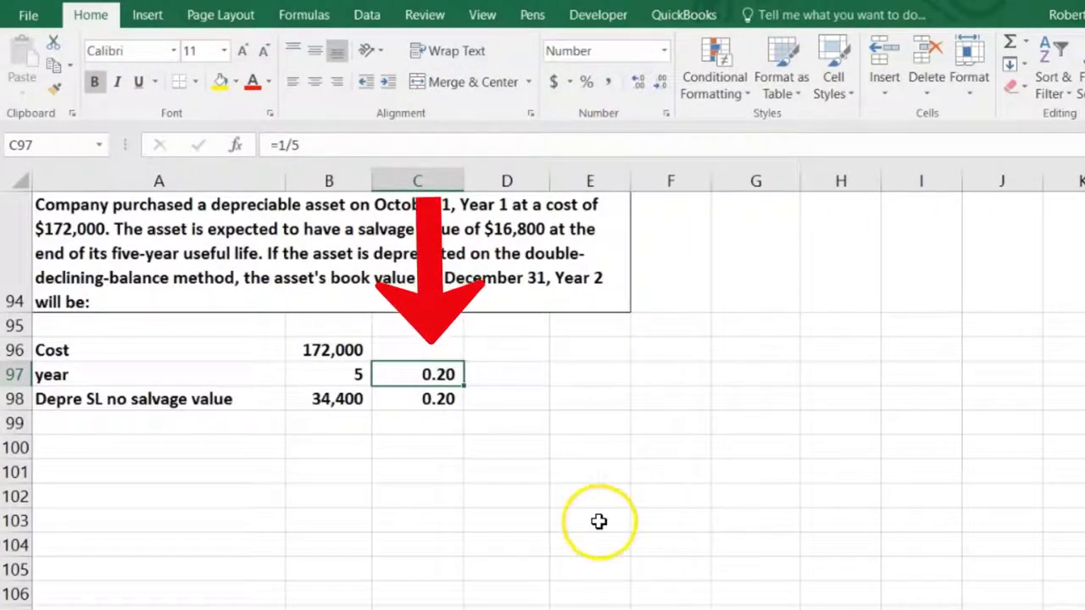
Enter the doubling factor 2 in C99 and underline it
left_click(142, 424)
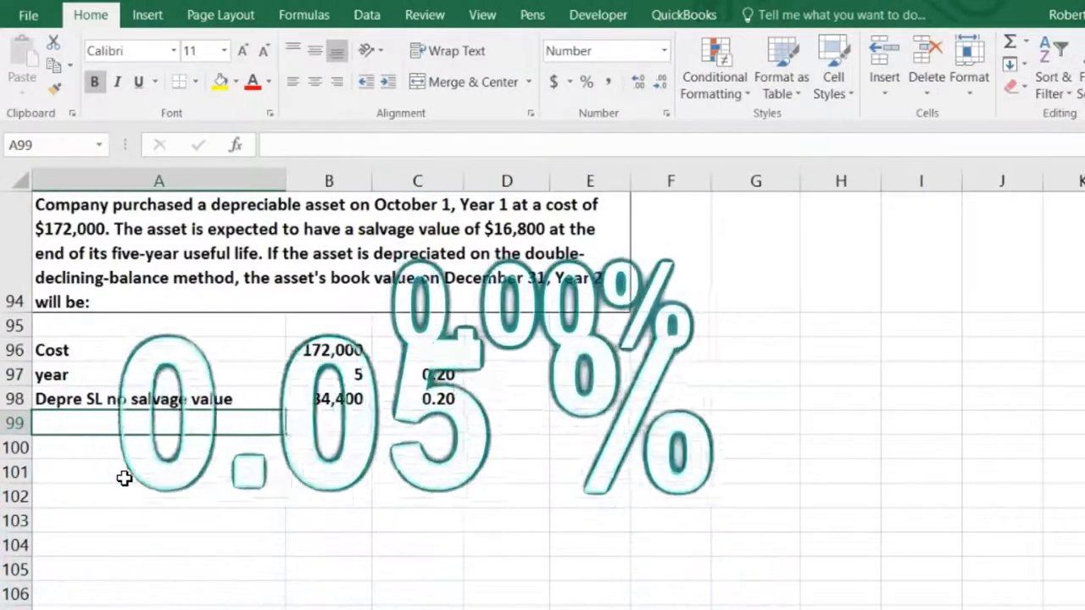
key("Tab")
key("Tab")
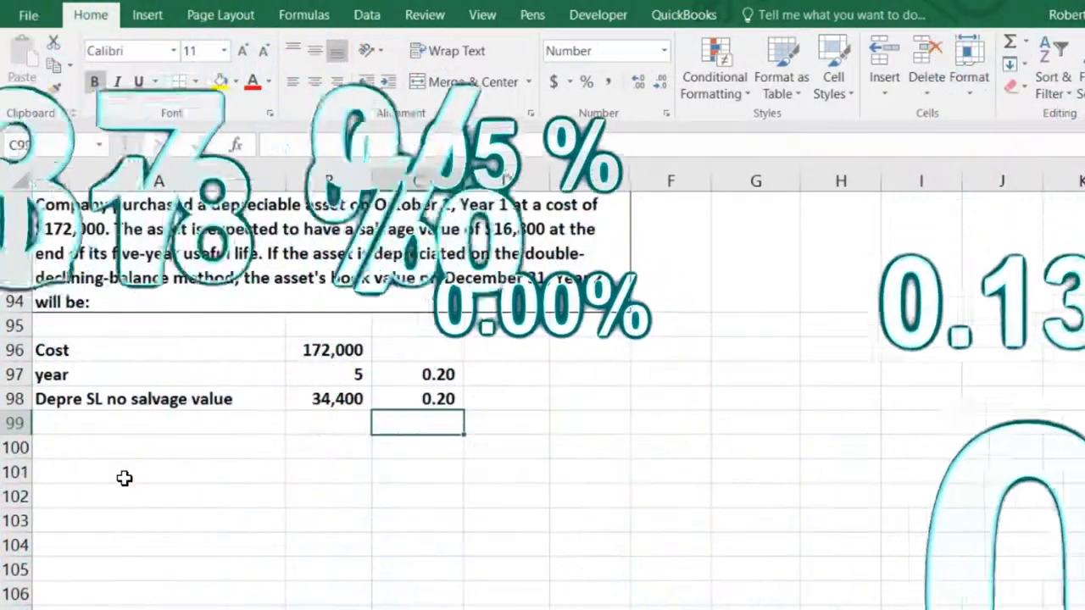
type("2")
key("Return")
key("Tab")
key("Up")
key("Right")
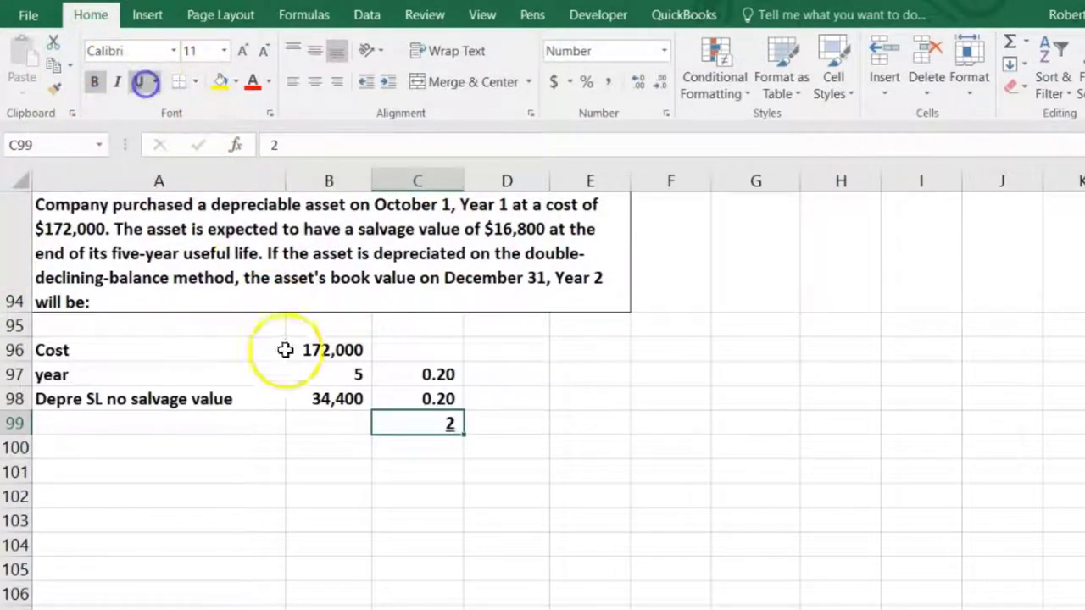
Calculate the double-declining rate in C100 with the formula =C98*C99 and format it to two decimal places
left_click(404, 439)
type("=")
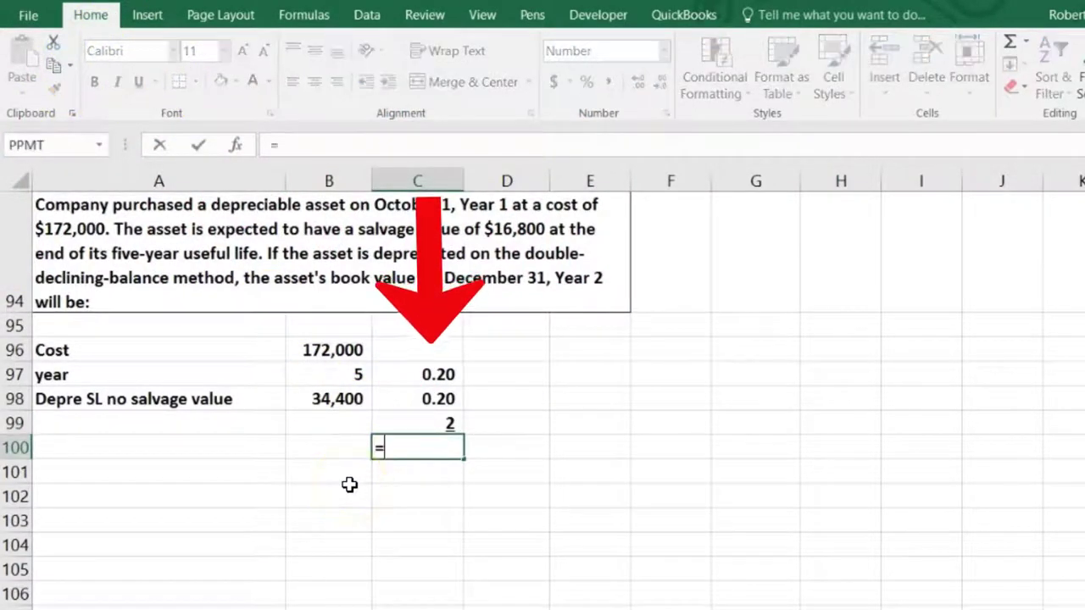
key("Up")
key("Up")
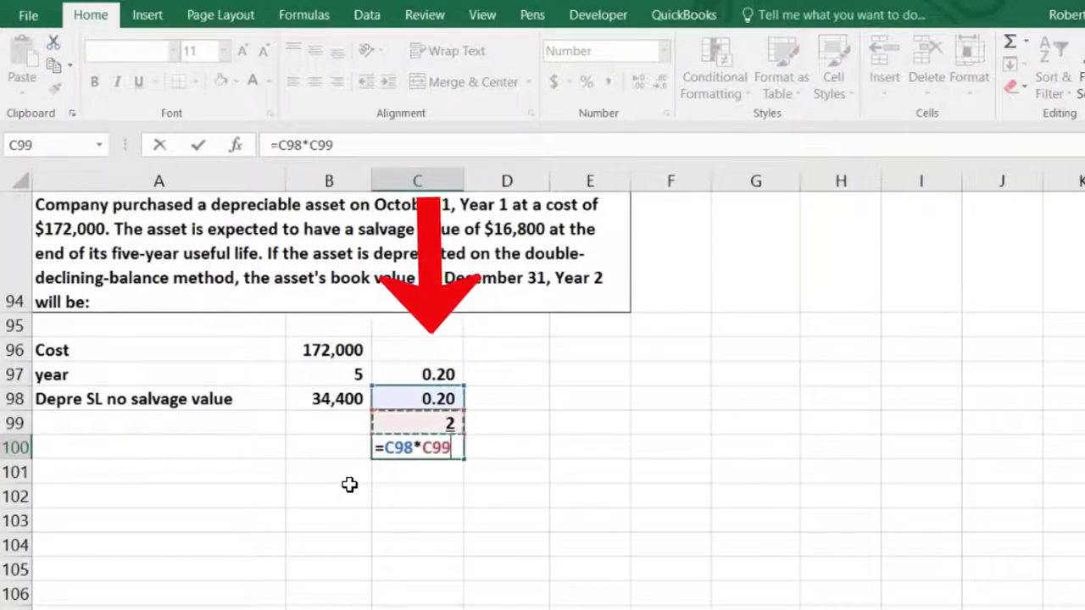
type("*")
key("Return")
key("Up")
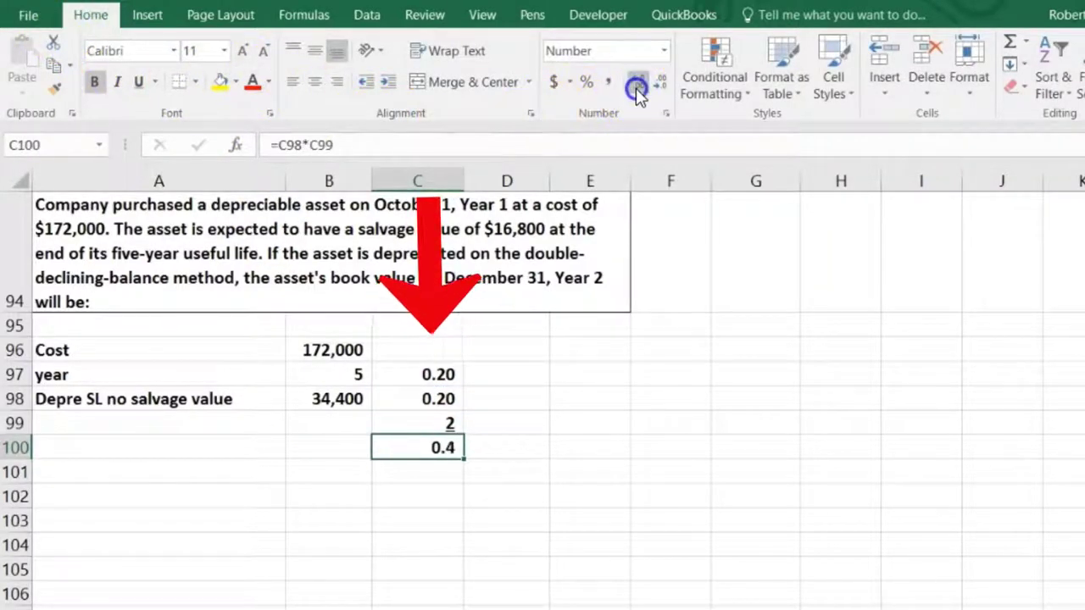
Label cell A100 "DD rate" and enter the heading "Year 1" in A102
left_click(105, 452)
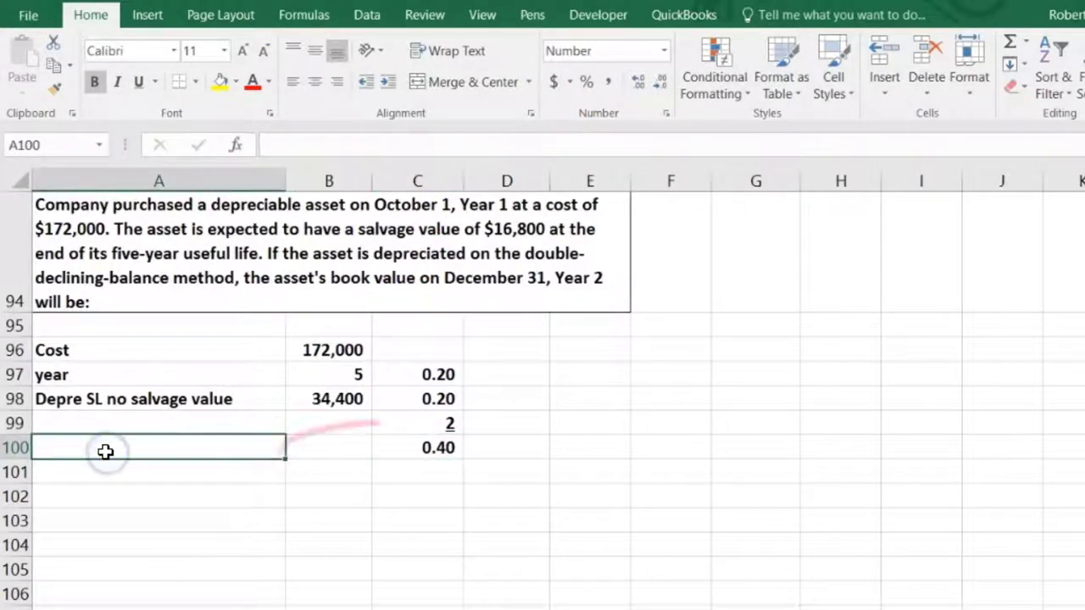
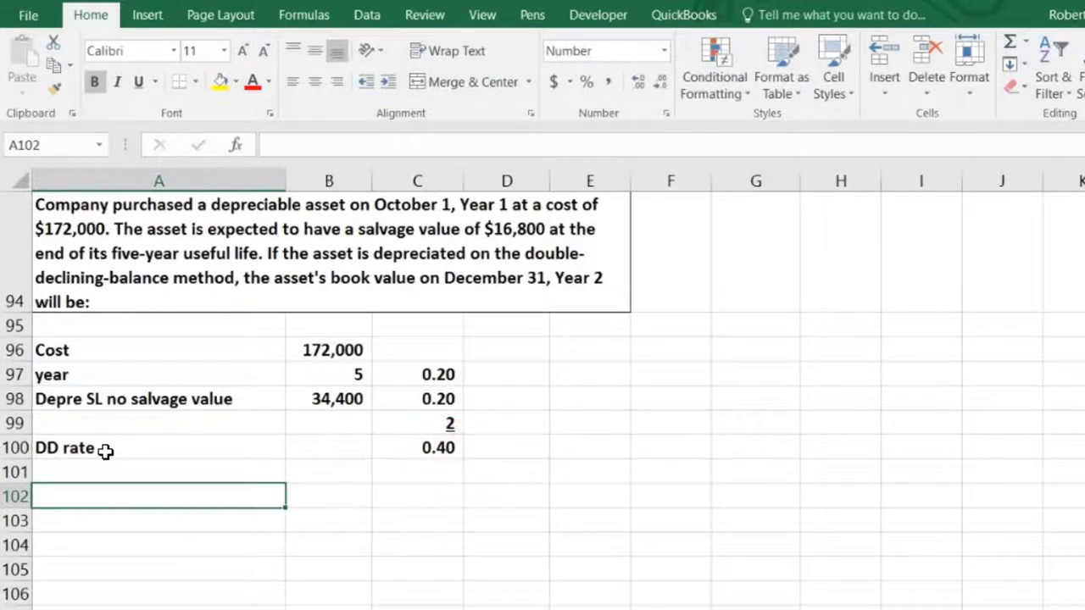
type("YEar")
key("BackSpace")
key("BackSpace")
key("BackSpace")
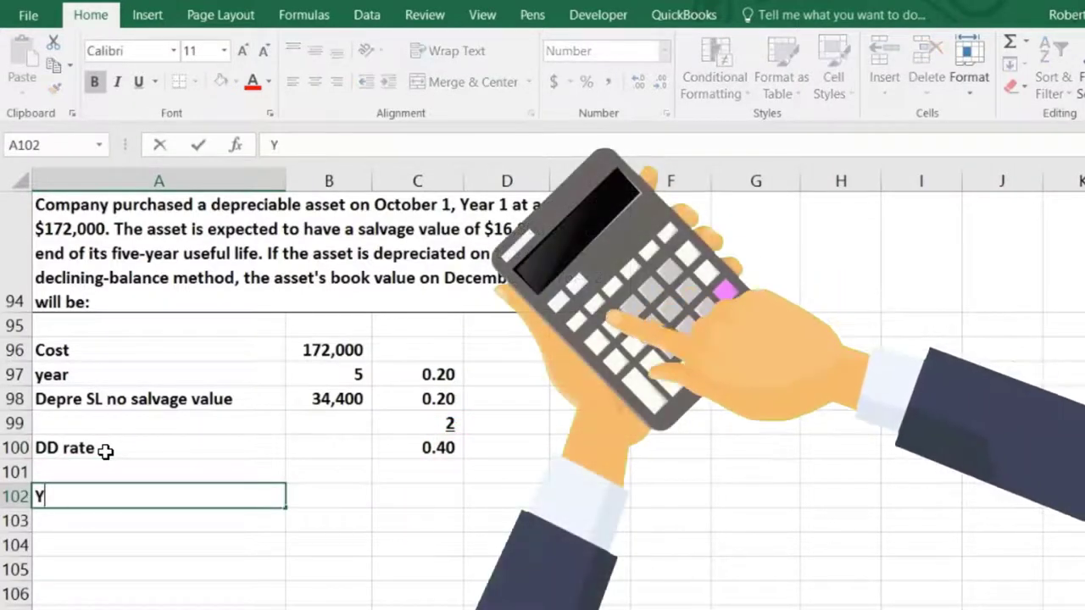
type("ear 1")
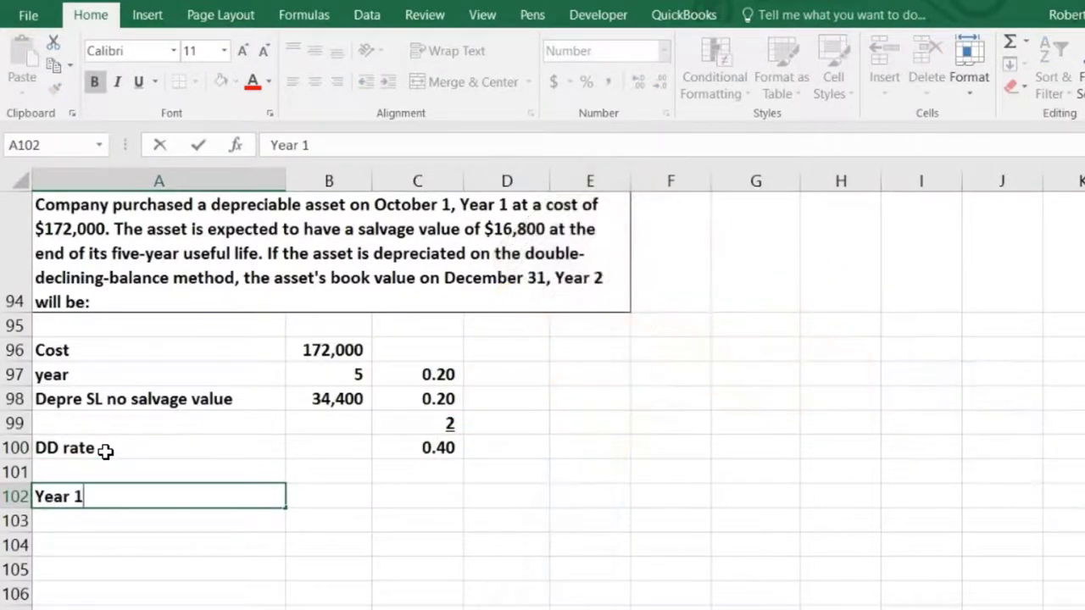
key("Tab")
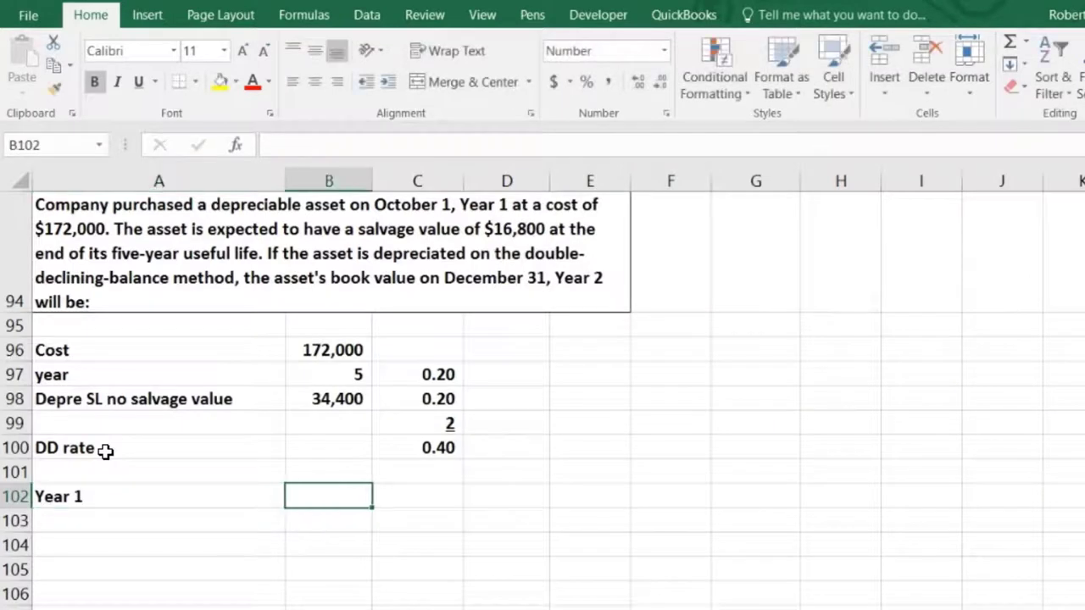
key("Return")
Add a "Cost" row in A103 with the value 172000 in B103
type("Cost")
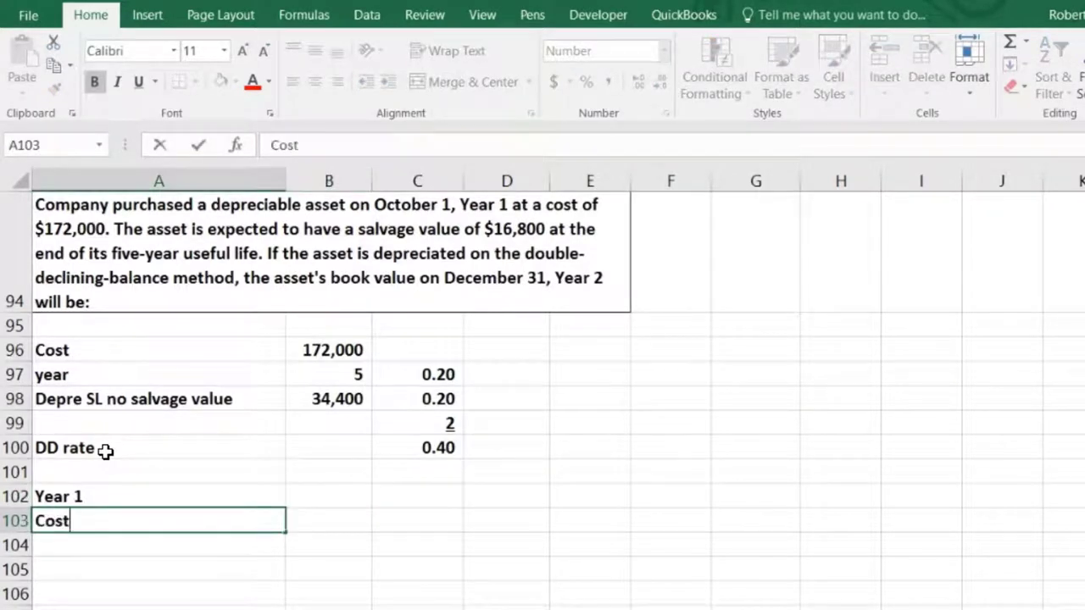
key("Tab")
type("172,00")
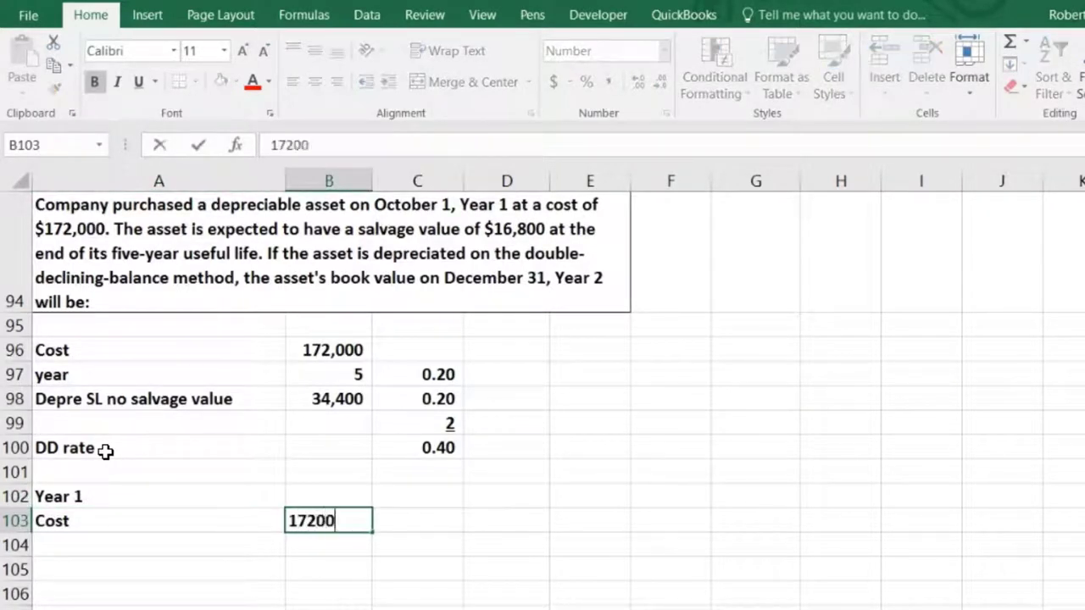
type("0")
key("Return")
Fill the label in A104 by linking it to the rate label with the formula =A100
type("ra")
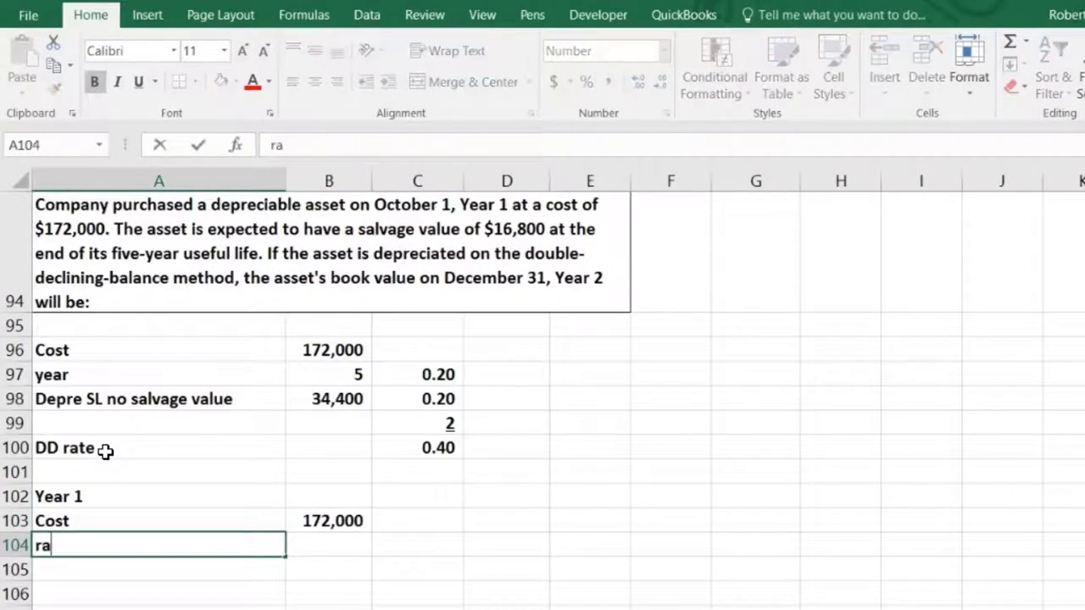
type("=")
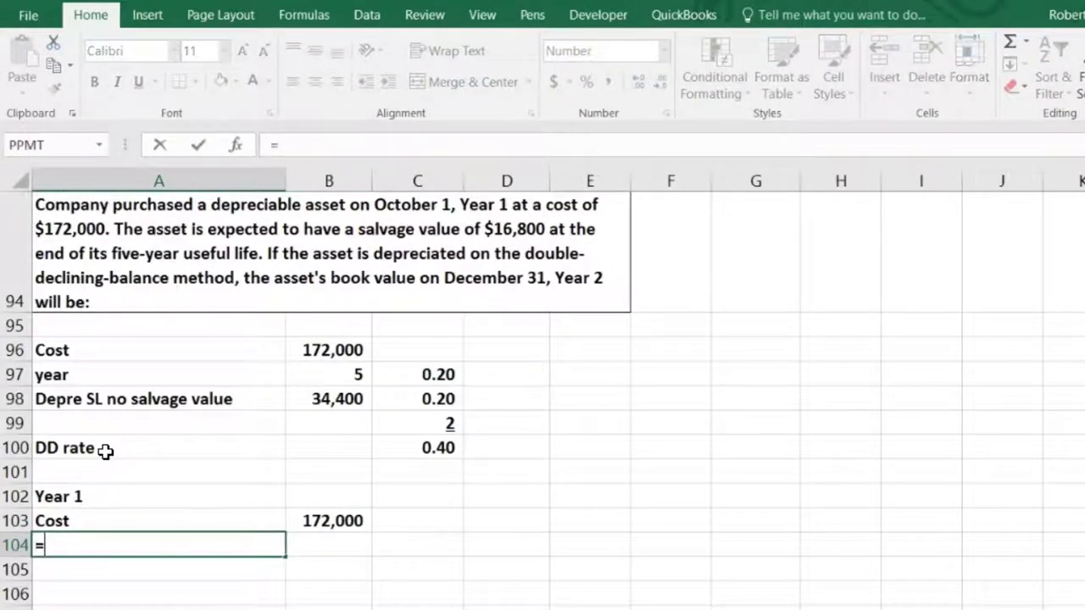
key("Up")
key("Up")
key("Up")
key("Up")
key("Return")
key("Up")
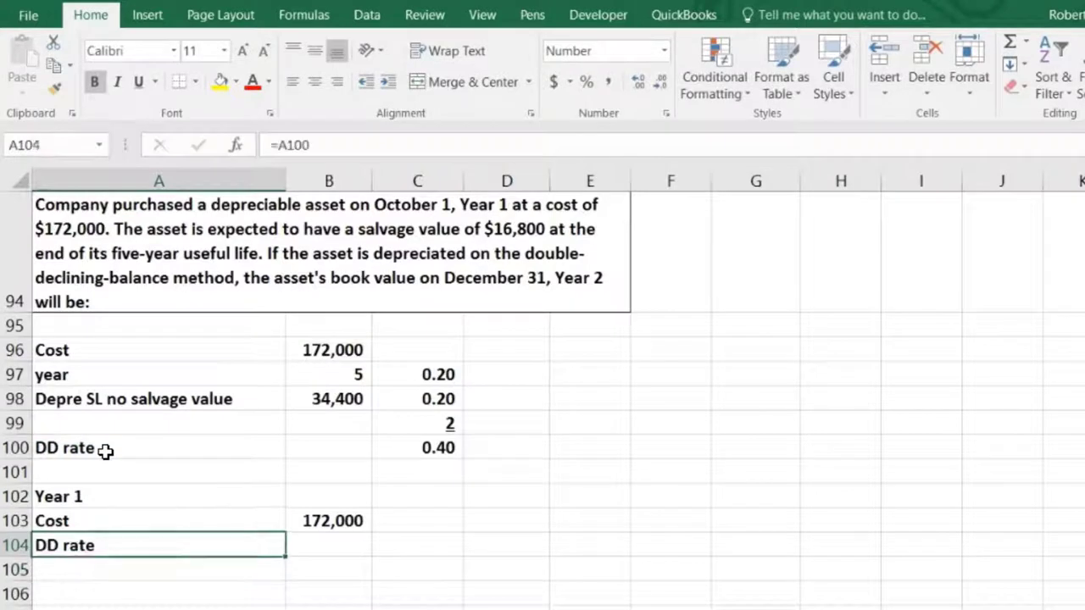
Bring the double-declining rate into B104 with the formula =C100, then format it with two decimal places and an underline
key("Right")
type("=")
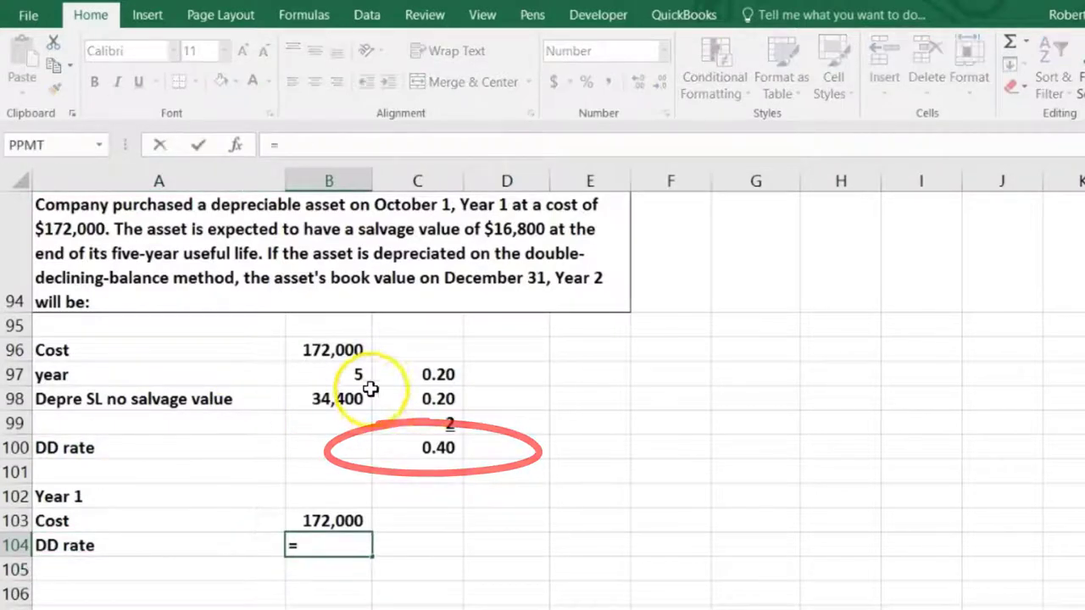
left_click(428, 445)
key("Return")
key("Up")
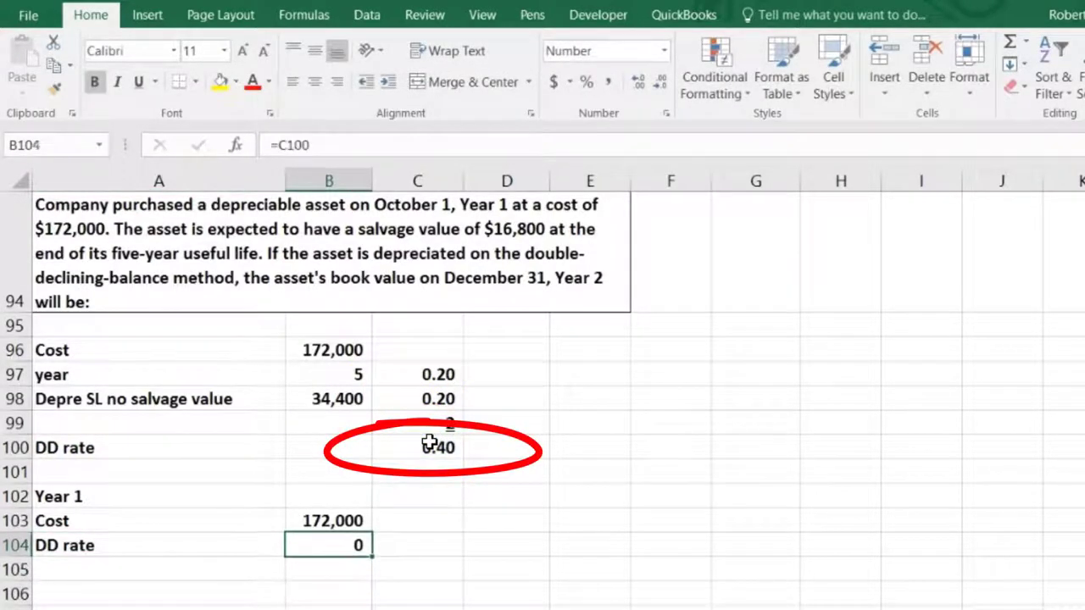
left_click(638, 82)
left_click(637, 82)
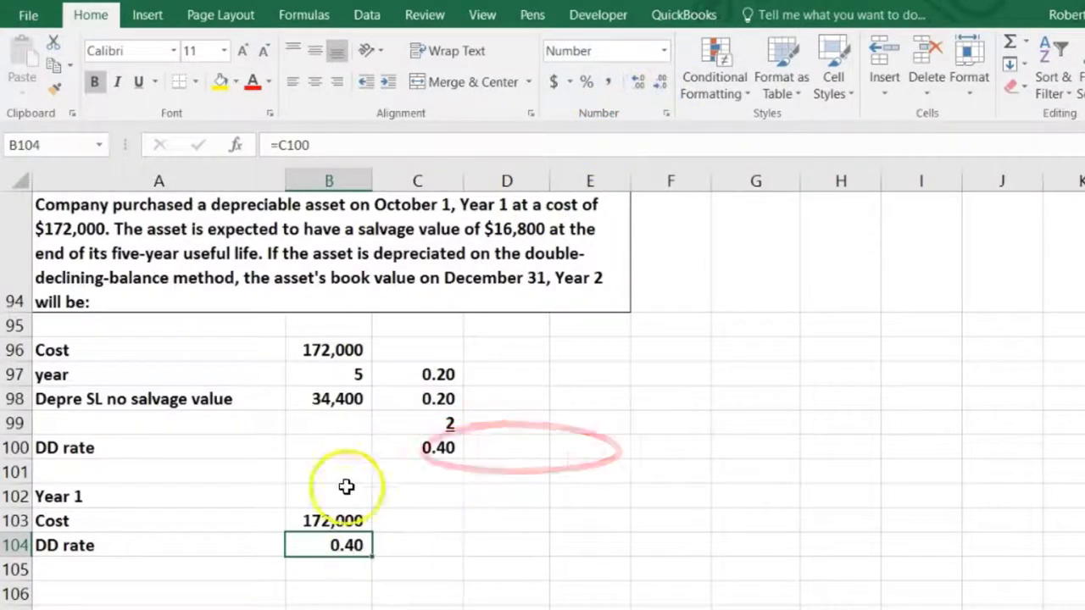
Calculate the full-year depreciation in B105 with the formula =B103*B104
left_click(325, 572)
type("=")
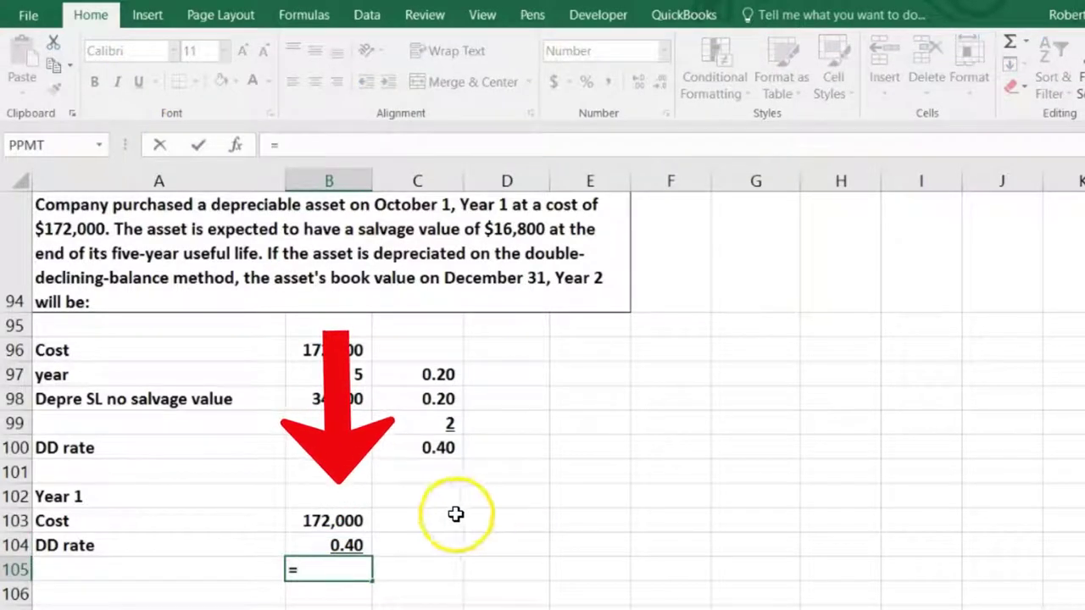
left_click(345, 519)
type("*")
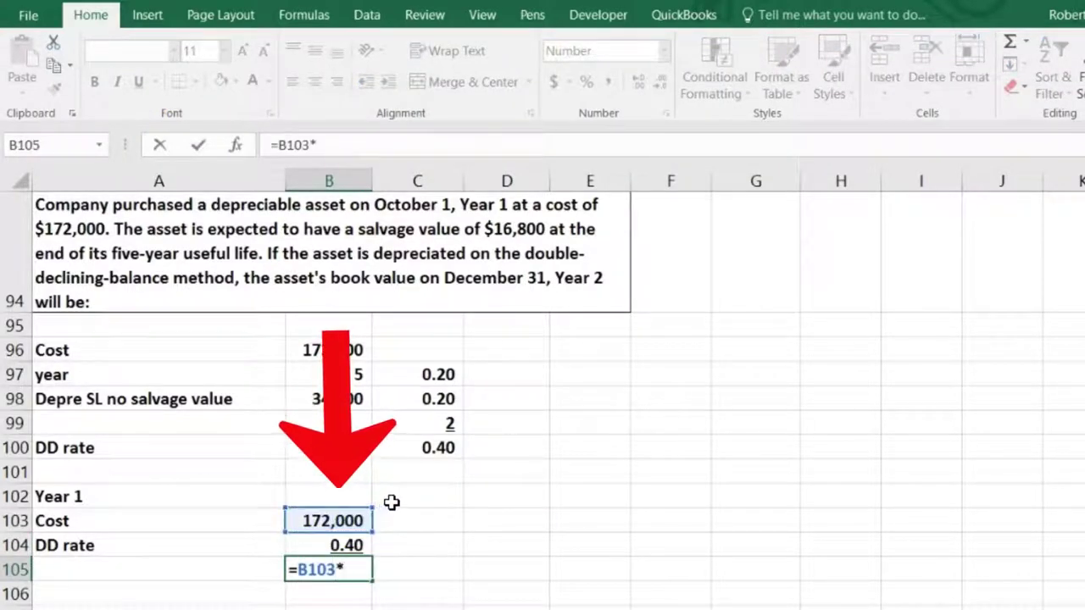
left_click(341, 545)
key("Return")
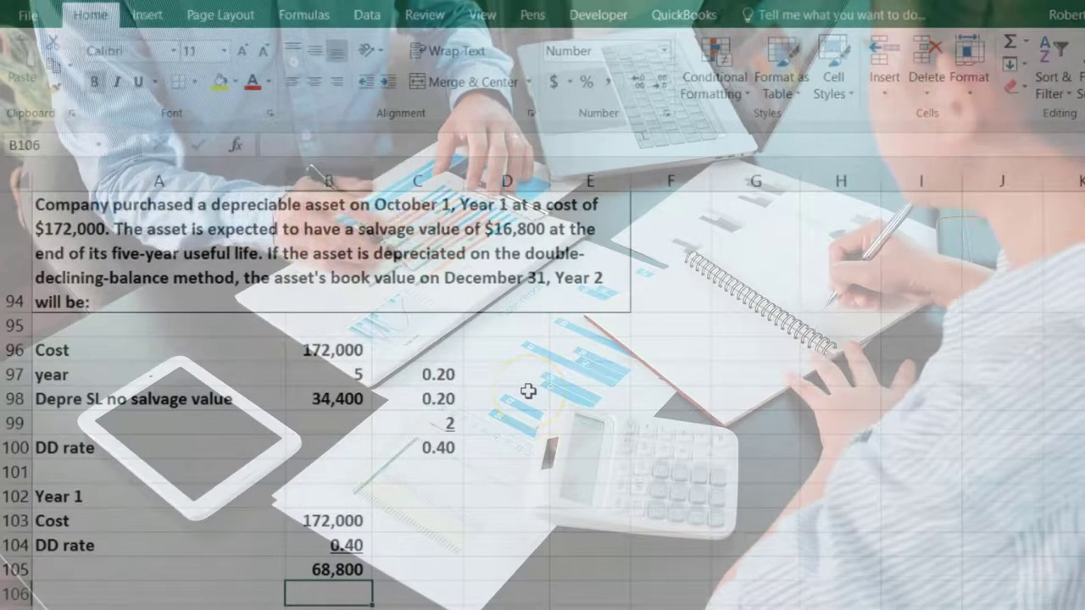
Enter 12 months in B106 with an underline and calculate the monthly depreciation in B107 with the formula =B105/B106
type("12")
key("Return")
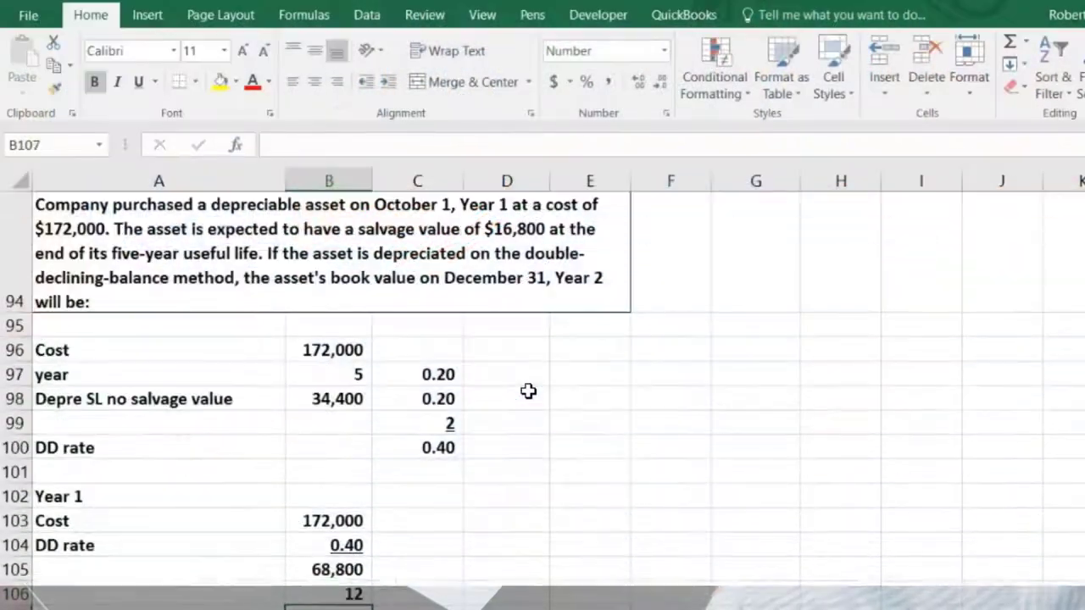
type("=")
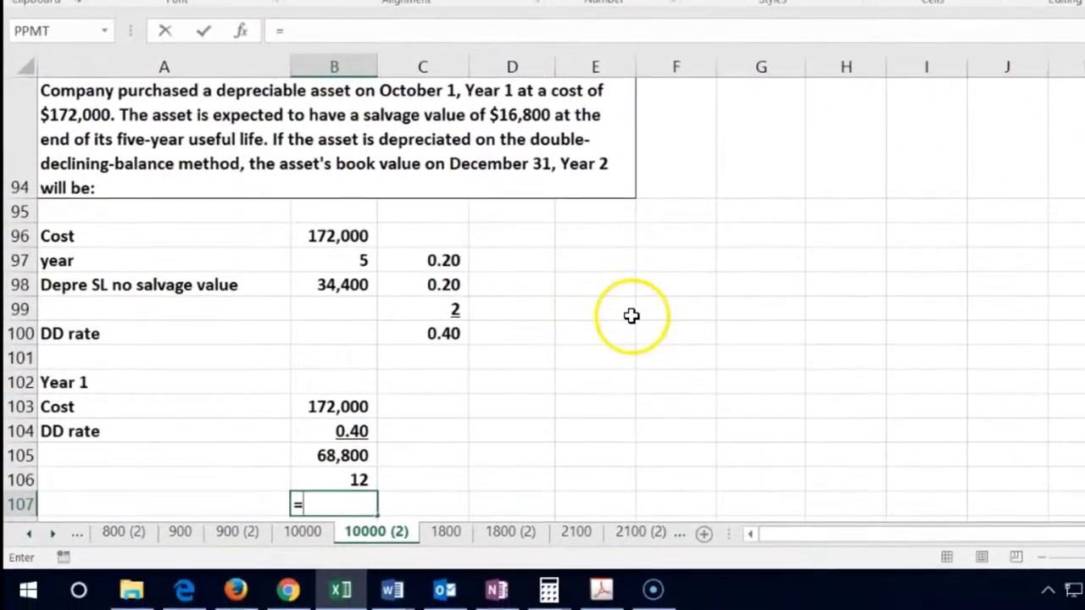
scroll(626, 410, "down", 1)
key("Up")
key("Up")
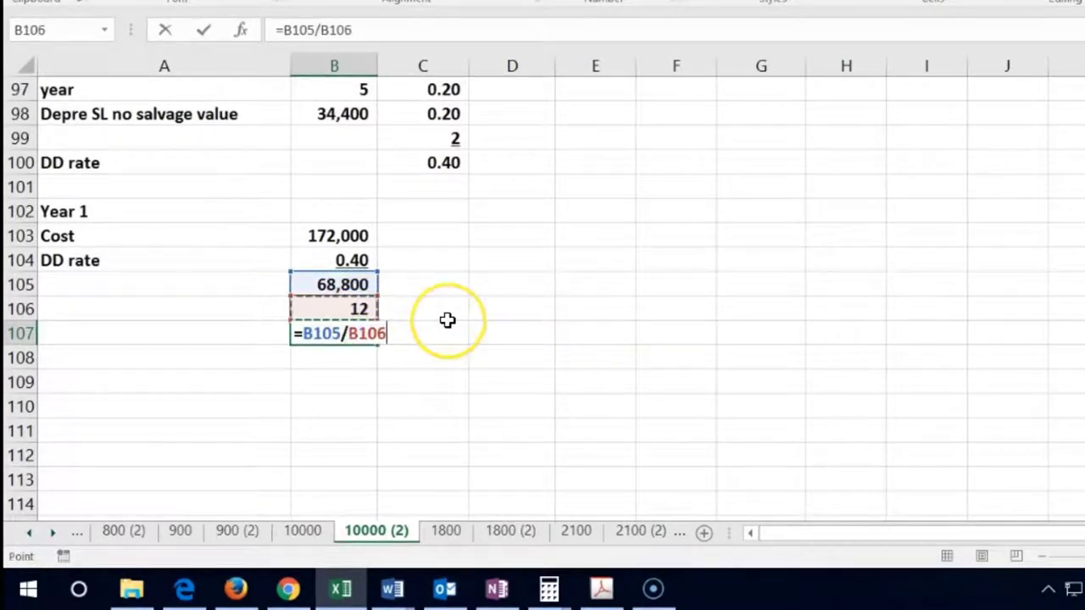
key("Return")
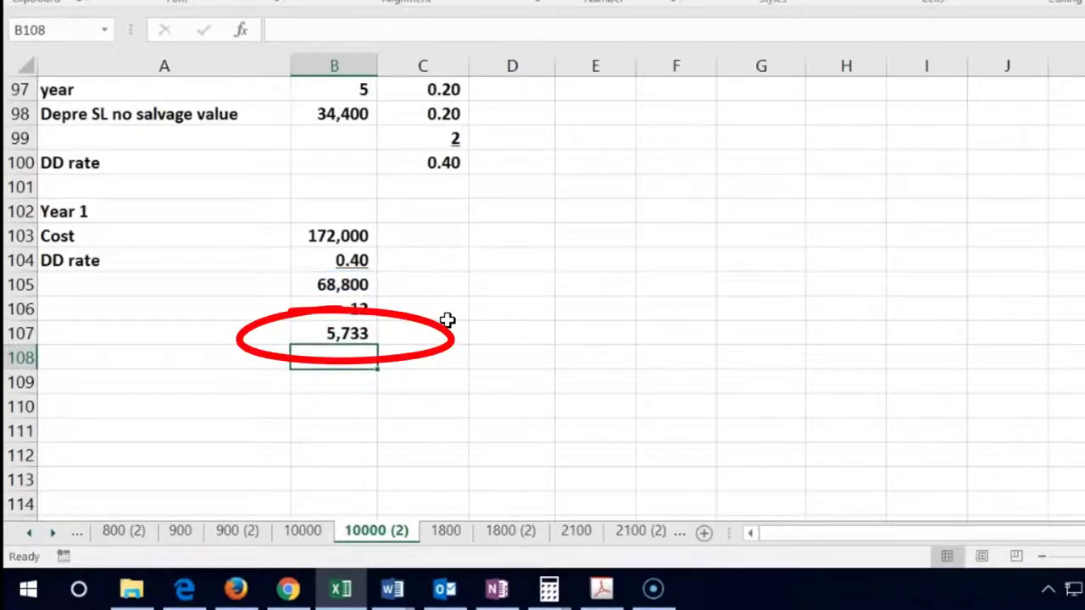
key("Up")
key("Up")
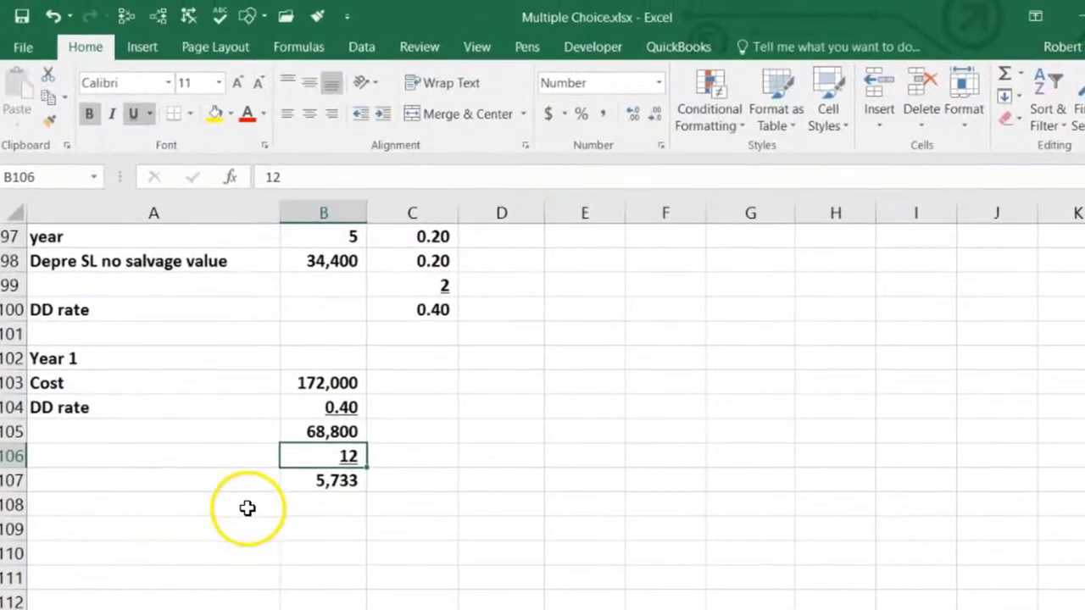
Enter 3 in B108 for the months held in Year 1 and underline it
left_click(307, 508)
type("3")
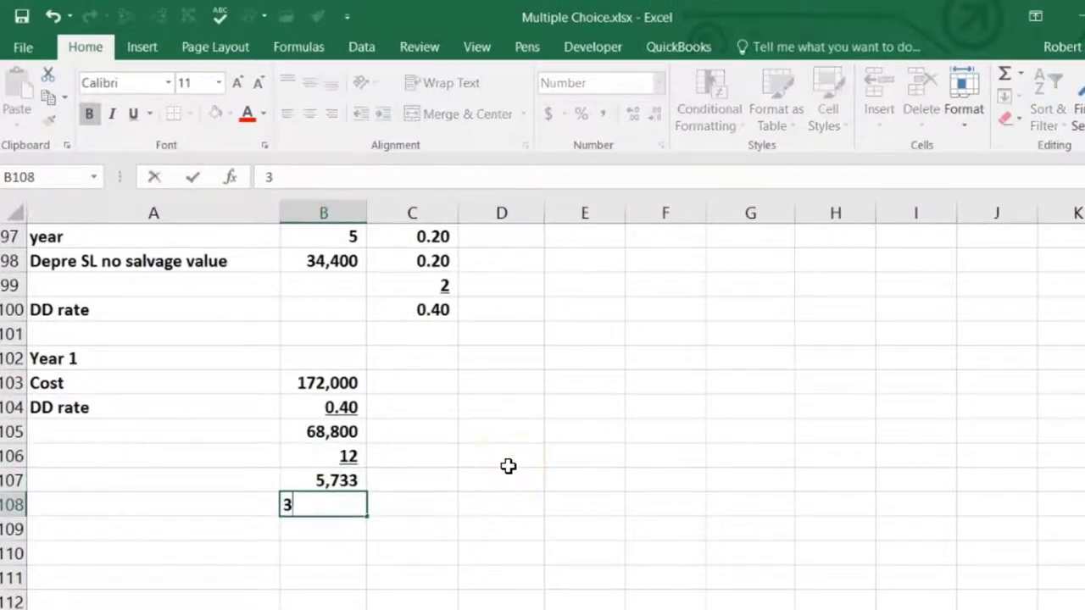
key("Return")
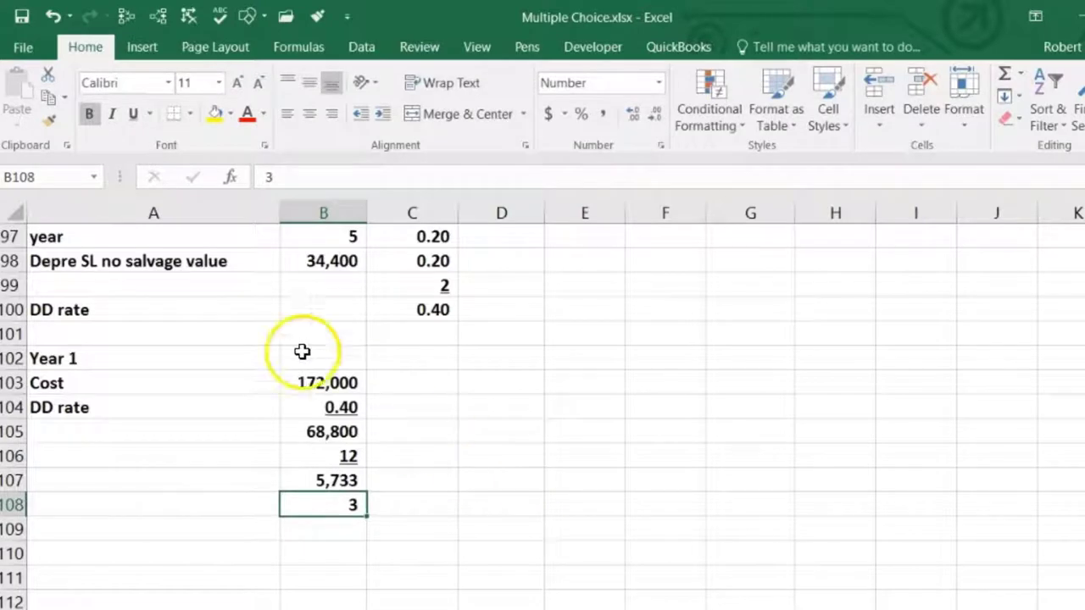
left_click(133, 114)
Calculate the Year 1 depreciation in B109 with the formula =B107*B108
left_click(316, 526)
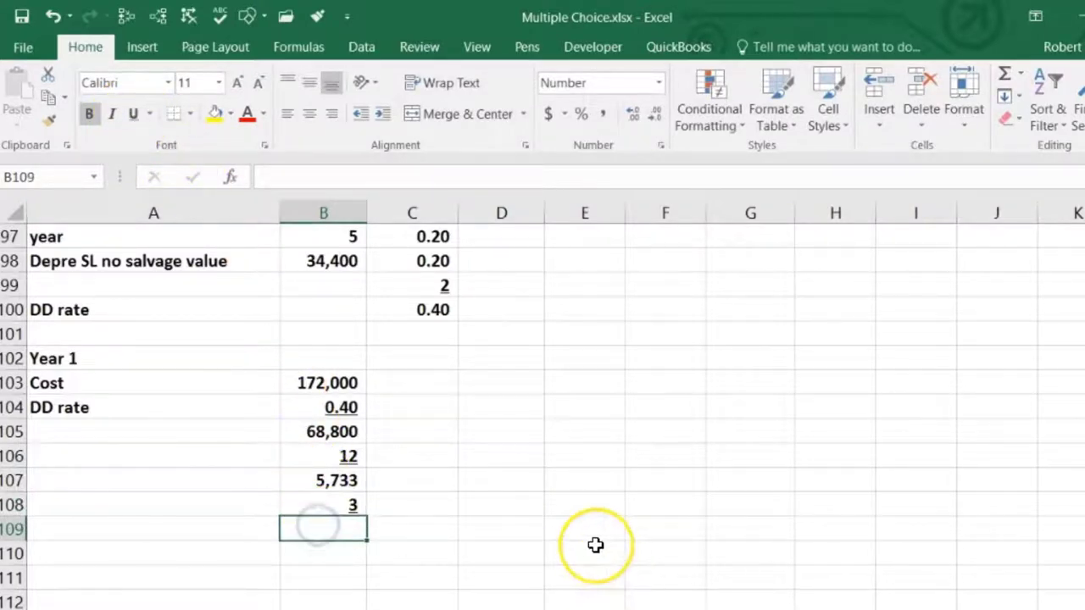
type("=")
left_click(339, 481)
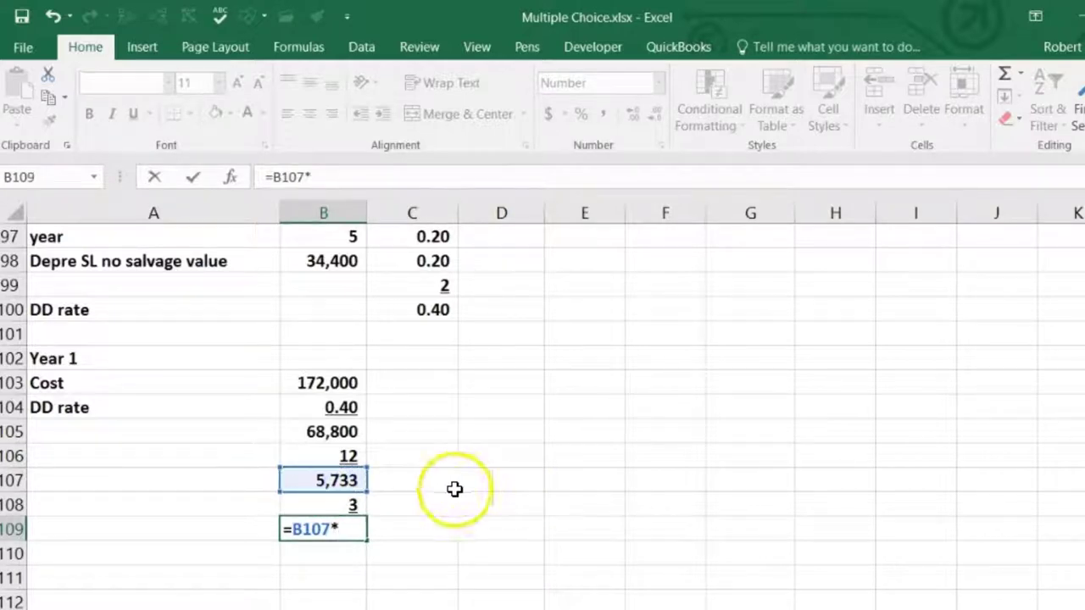
key("Return")
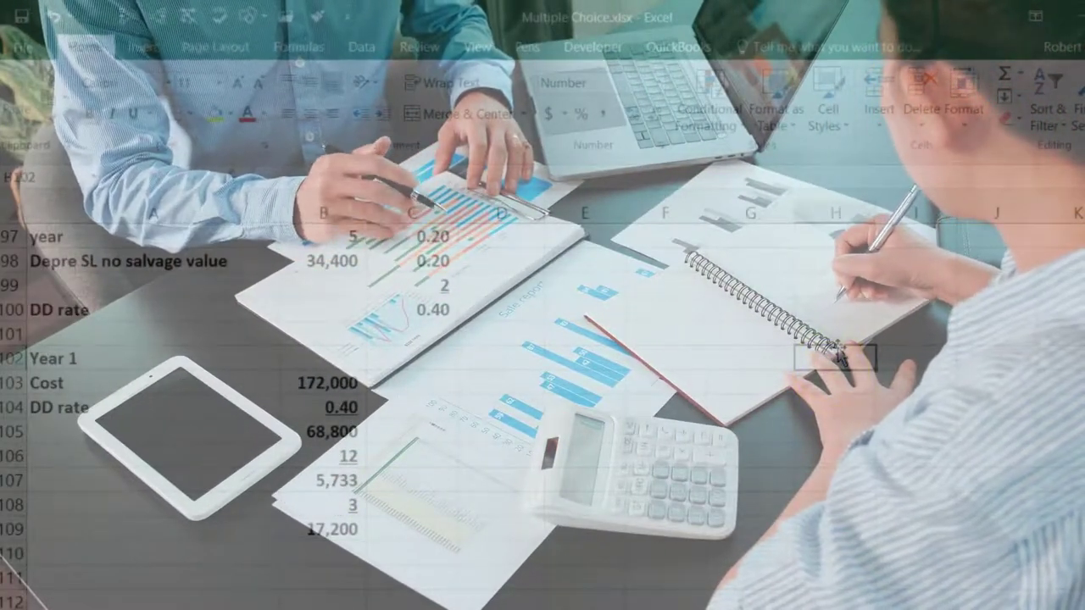
Enter 68800 in H102 and the year fraction =3/12 in H103, formatted with three decimal places
type("1")
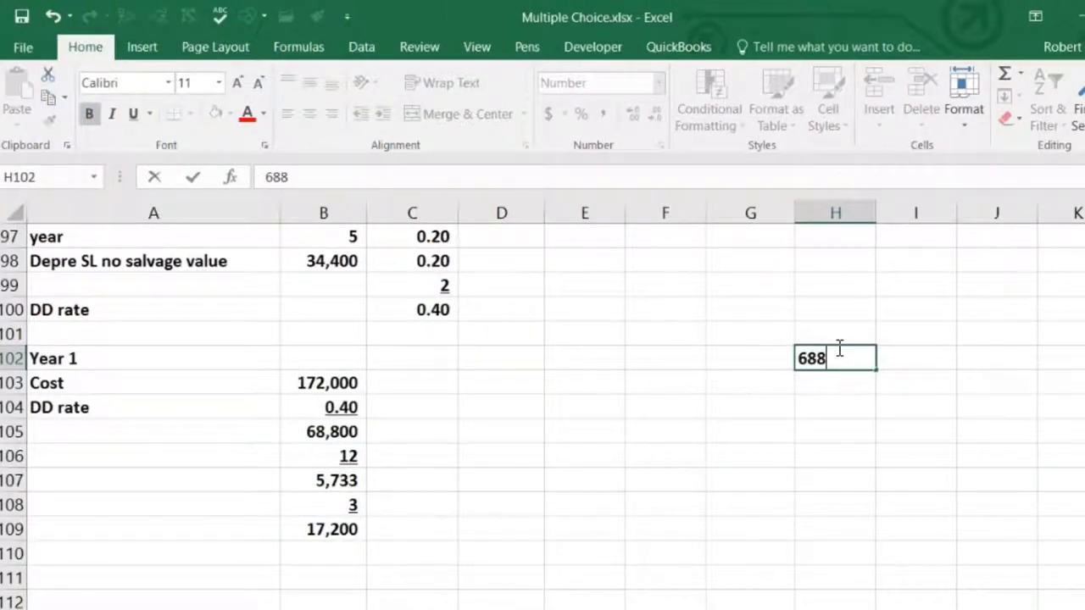
type("8800")
key("Return")
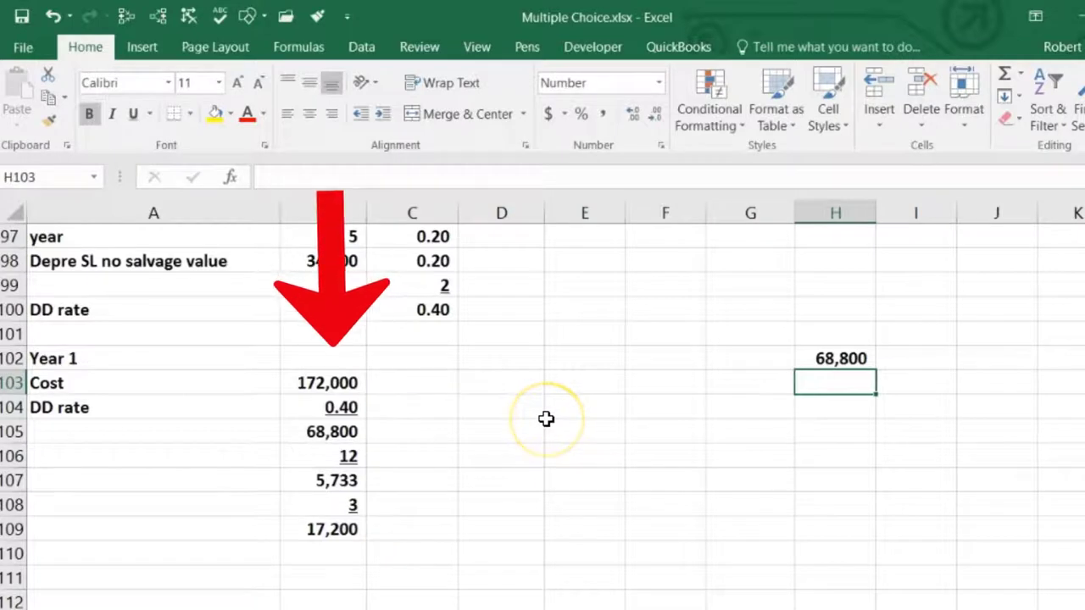
type("=3/12")
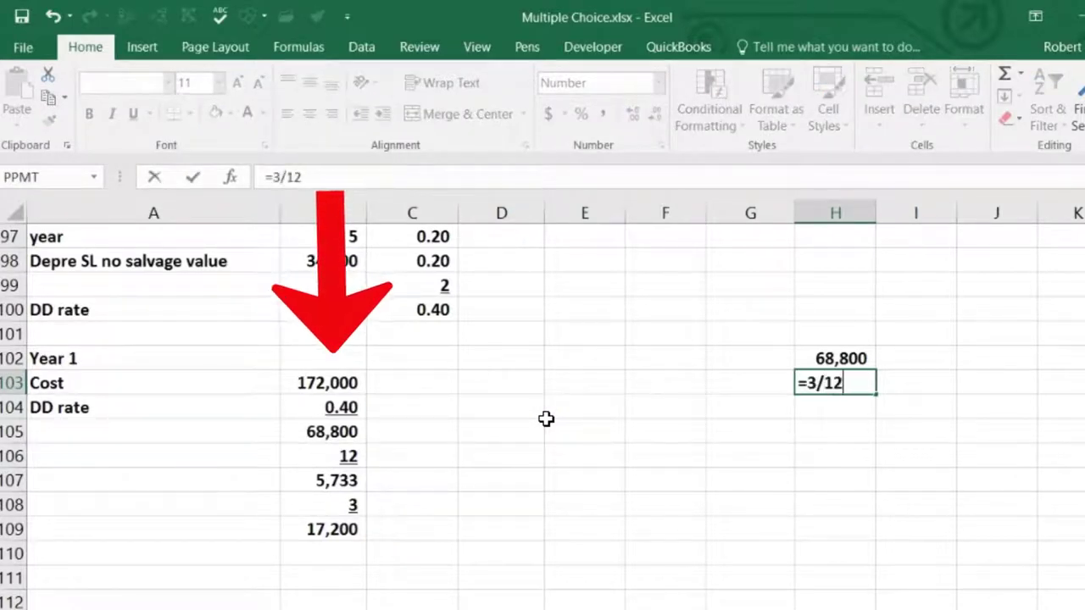
key("Return")
key("Up")
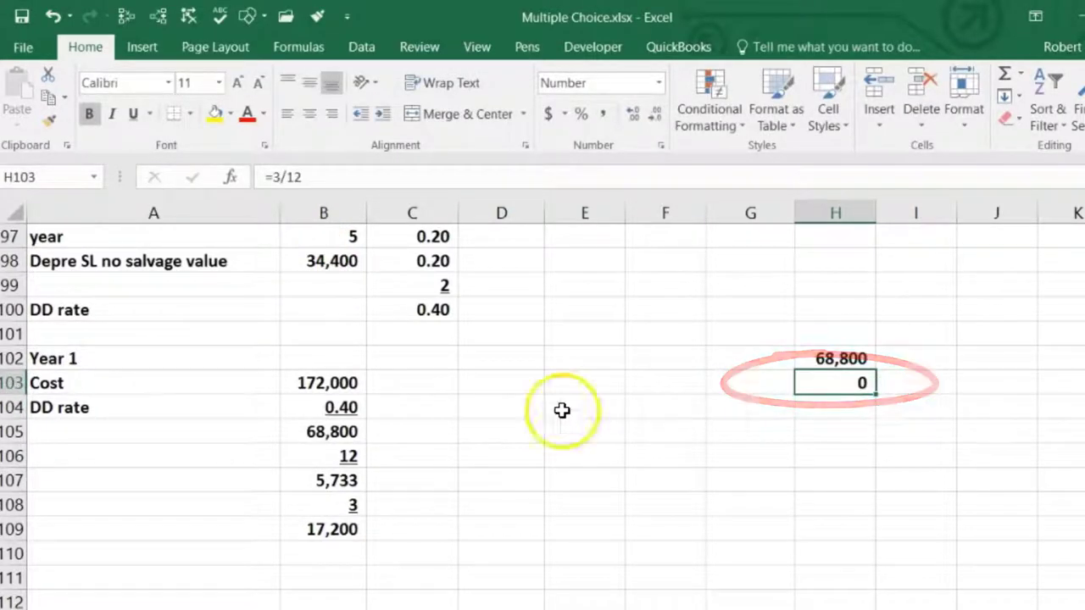
left_click(633, 117)
left_click(633, 116)
left_click(633, 116)
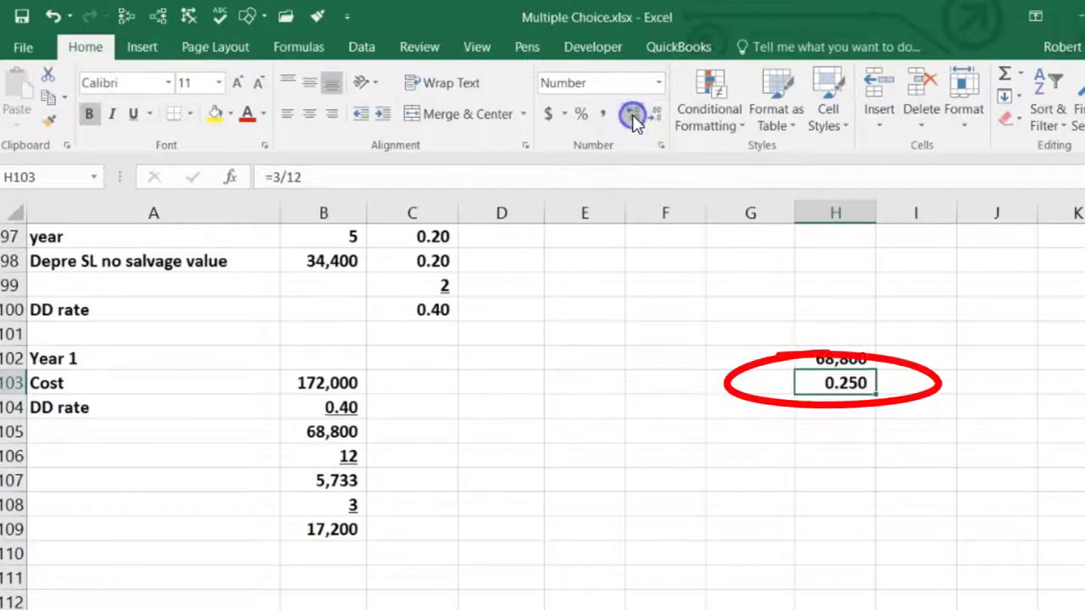
Cross-check the three-month depreciation in H104 with the formula =H102*H103
left_click(819, 401)
type("=")
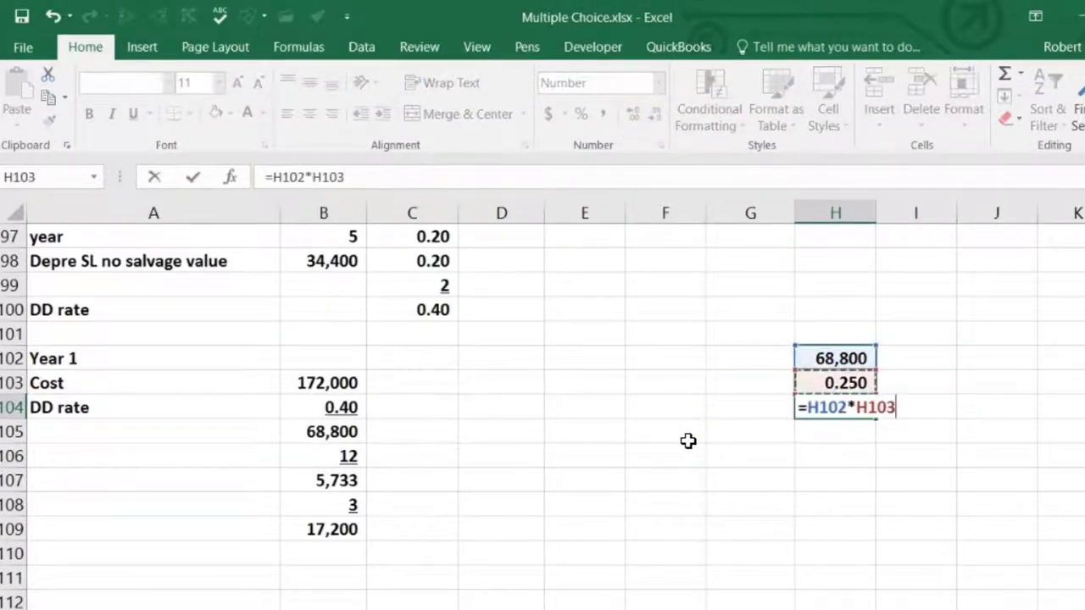
key("Return")
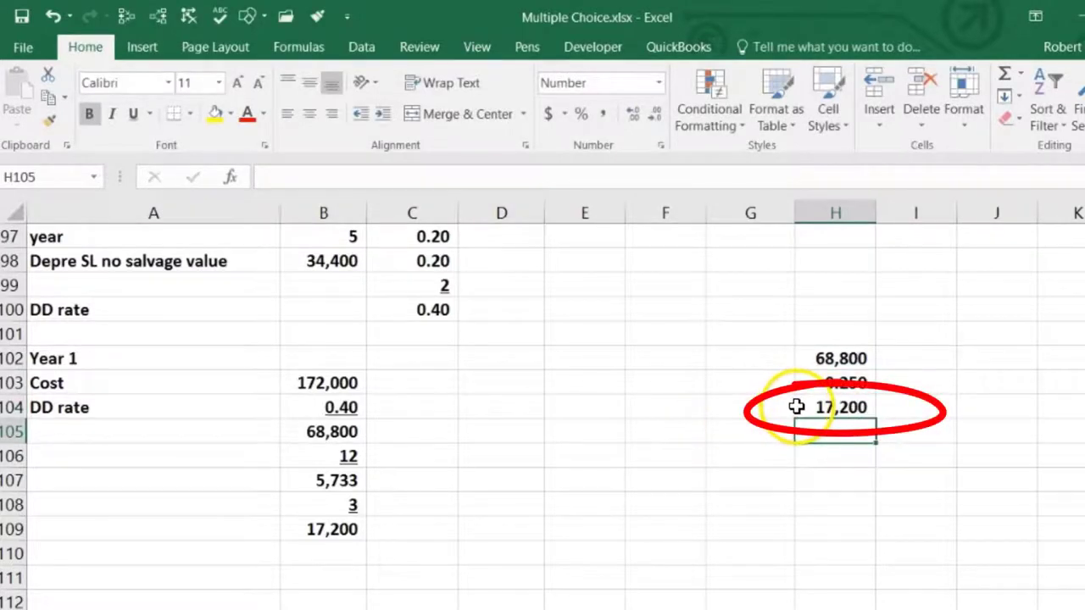
left_click(811, 384)
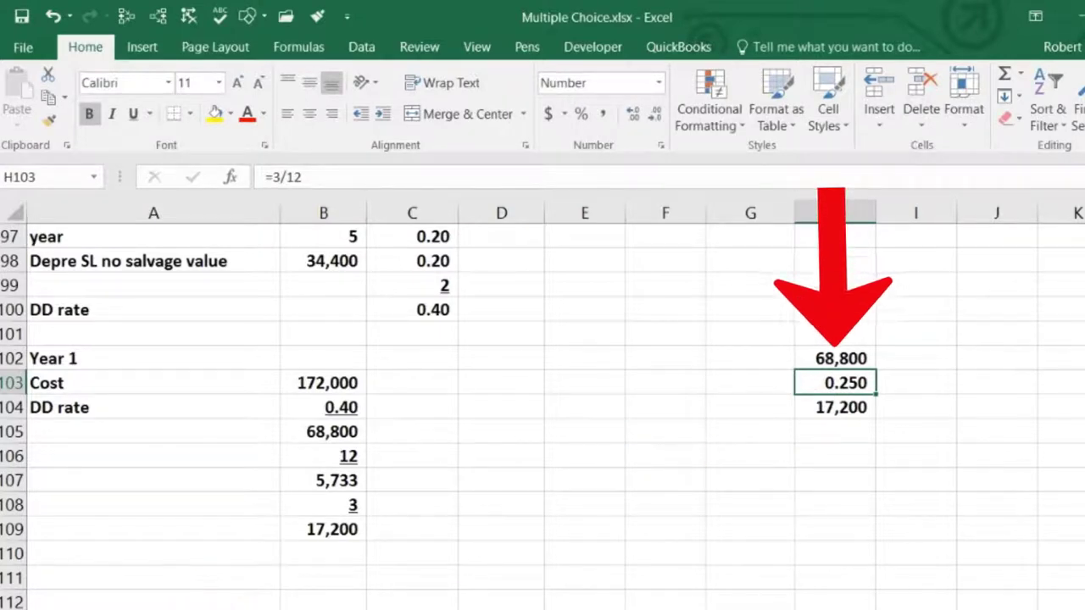
Label the Year 1 depreciation result in A109 as "Depre year 1"
left_click(80, 523)
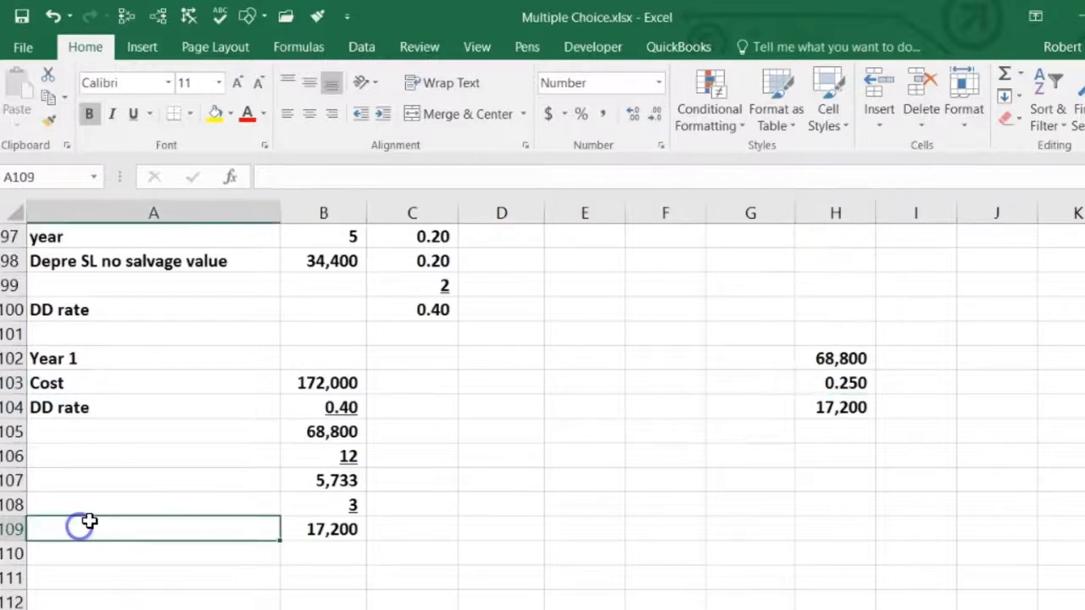
type("DD")
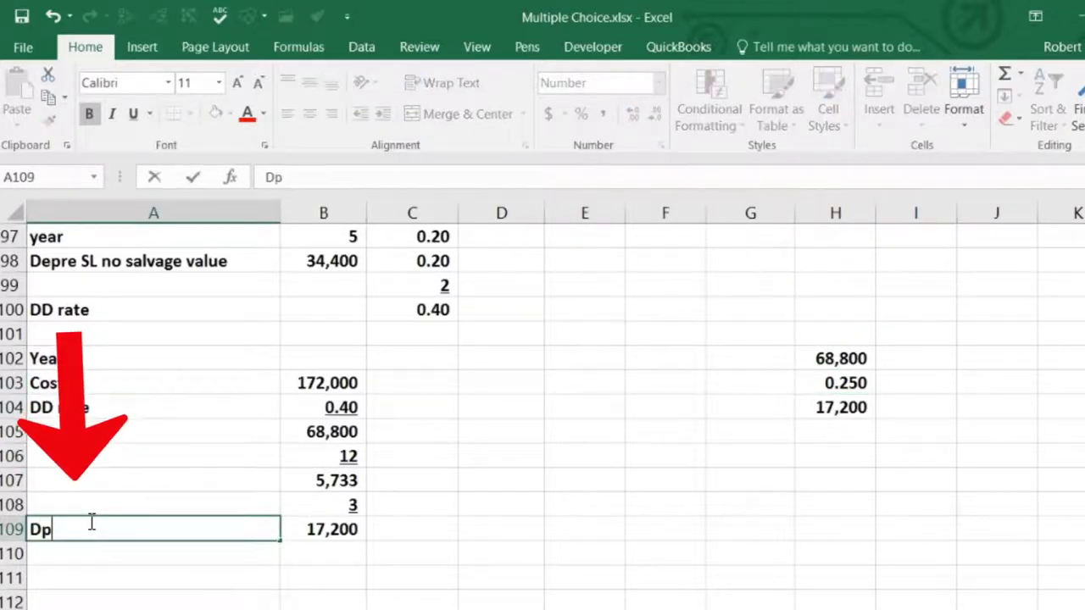
type("pre")
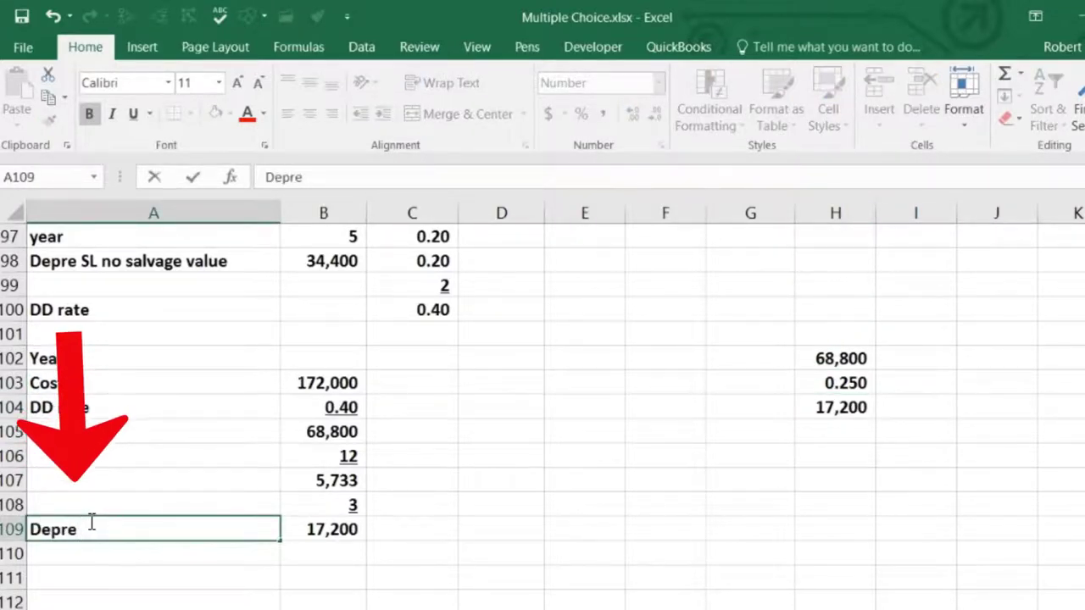
type(" year 1")
key("Tab")
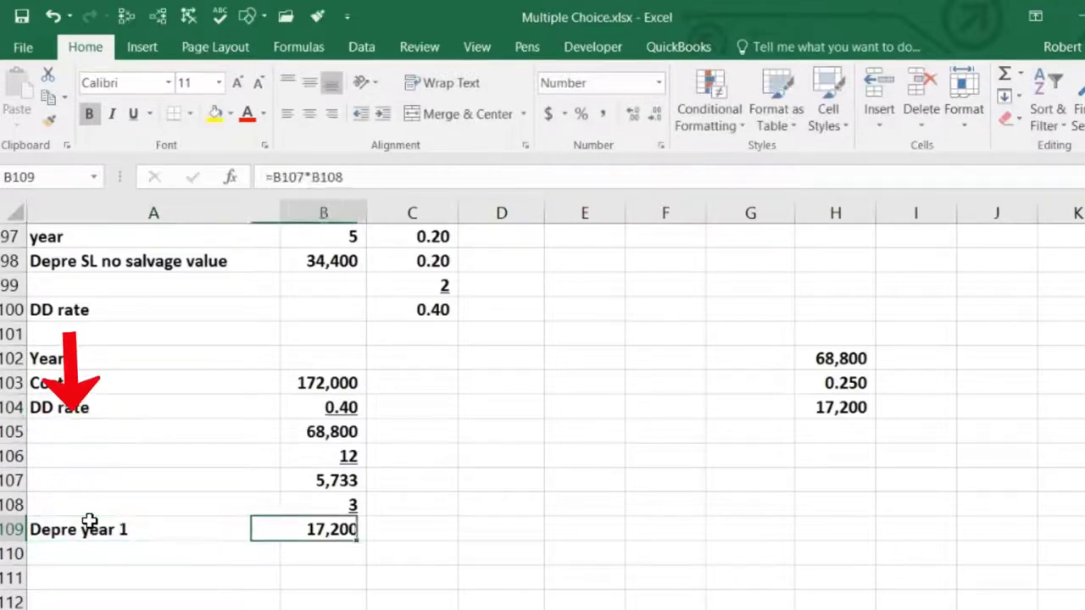
Enter the heading "Book year 1" in C102
key("Right")
key("Right")
key("Up")
key("Up")
key("Left")
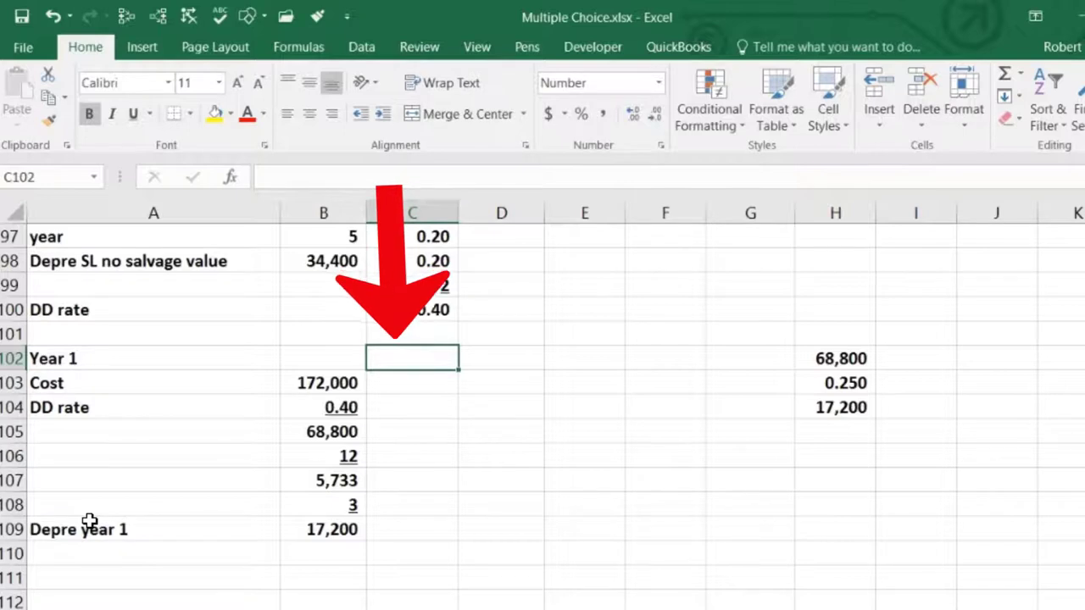
type("Book year")
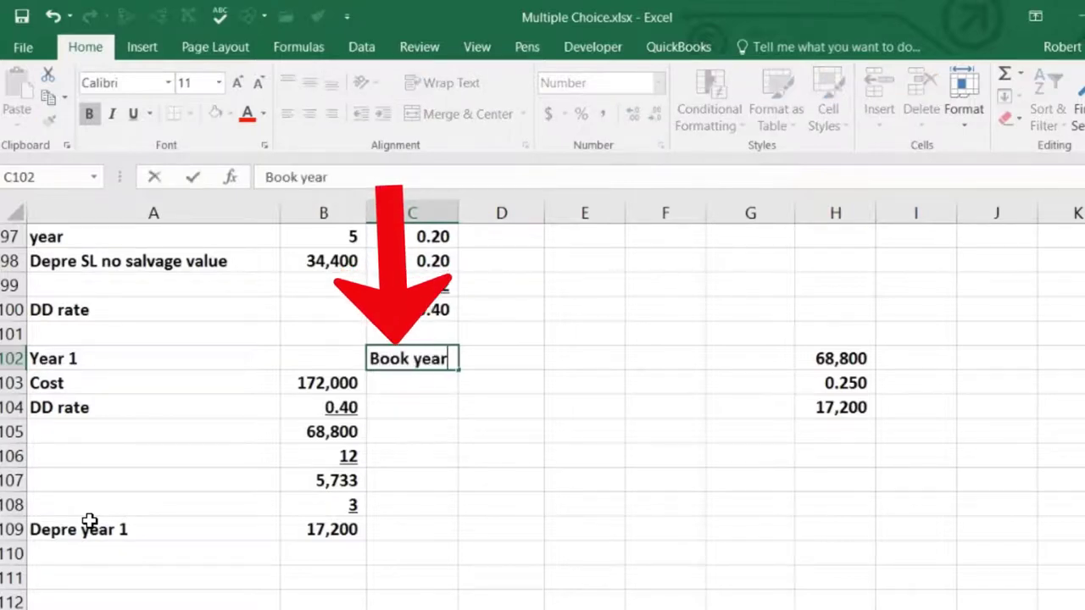
type(" 1")
key("Return")
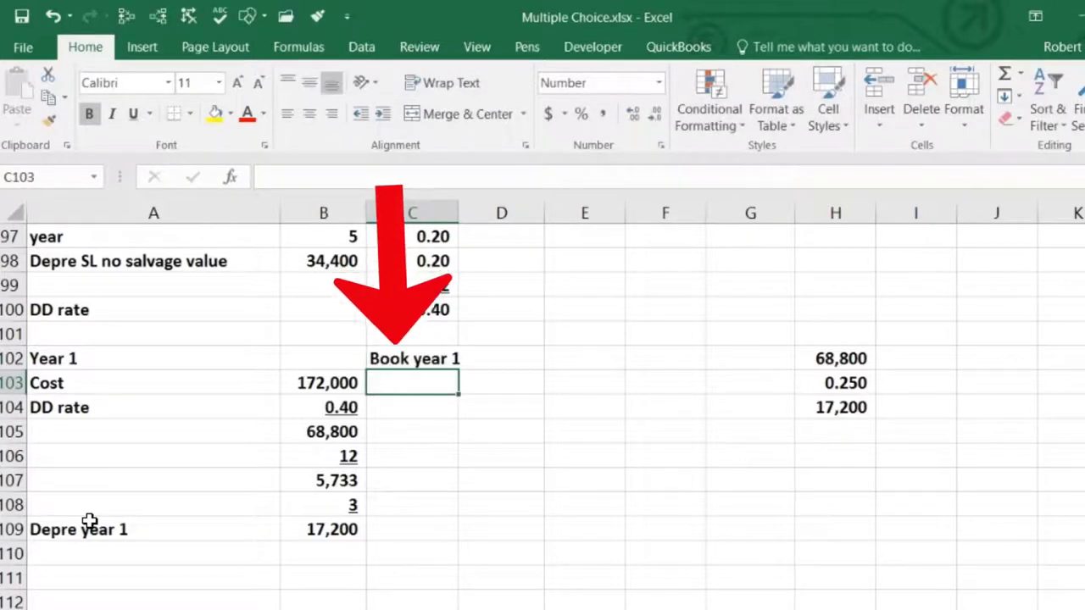
Calculate the Year 1 book value in C109 with the formula =B103-B109
key("Down")
key("Down")
key("Down")
key("Down")
key("Down")
key("Down")
type("=")
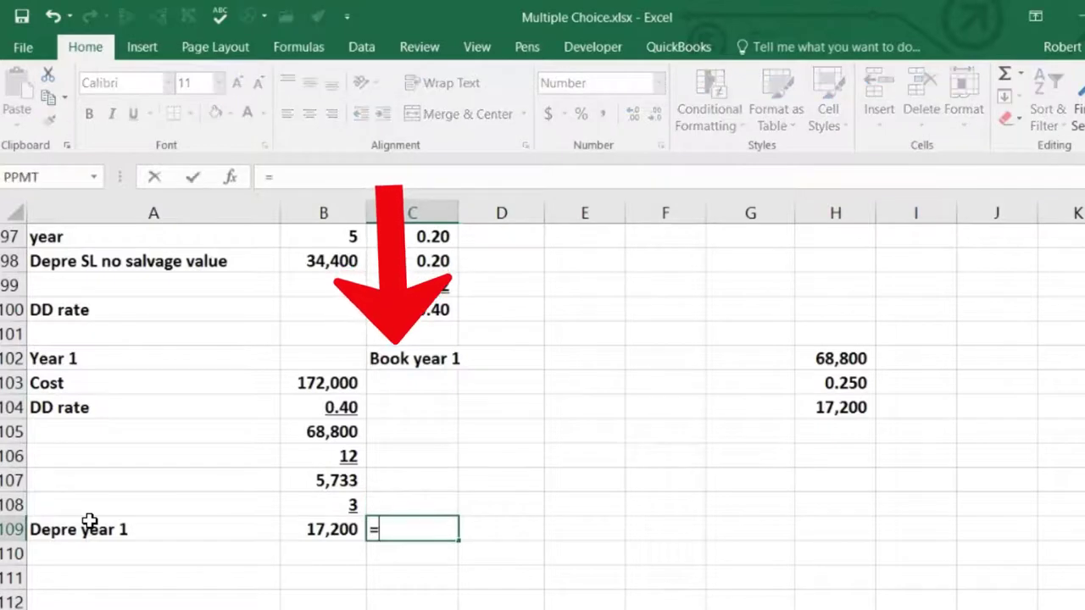
left_click(293, 384)
type("-")
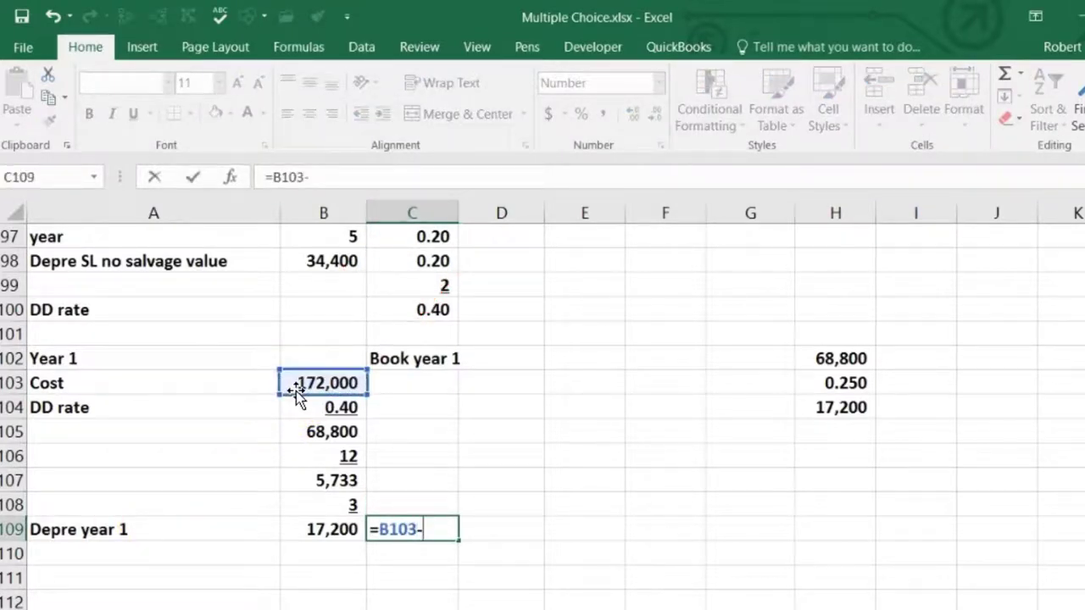
left_click(337, 530)
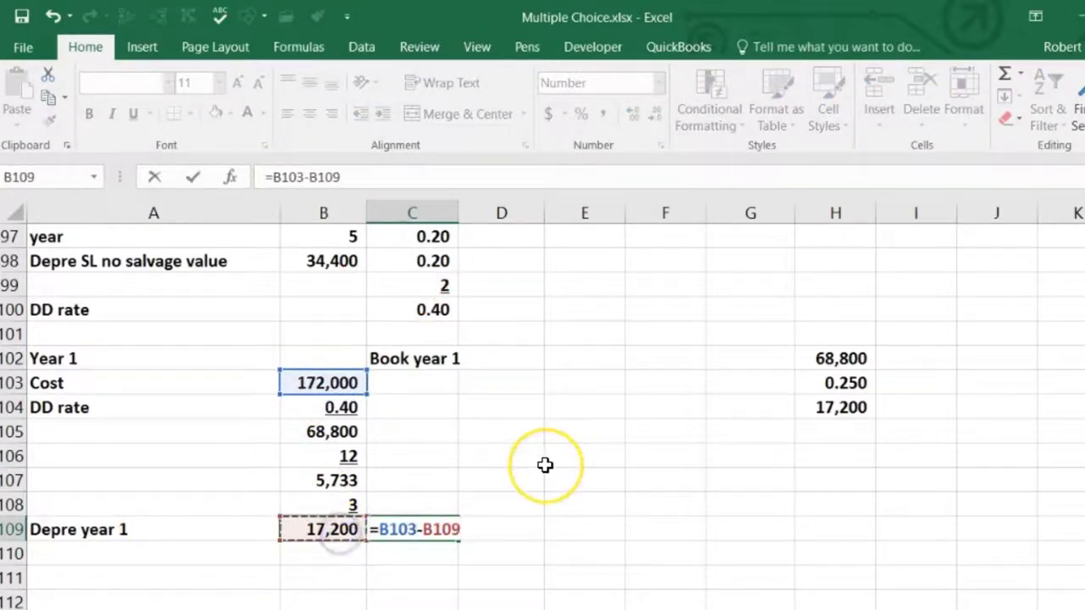
key("Return")
Enter the section heading "Year 2" in A111
key("Left")
key("Left")
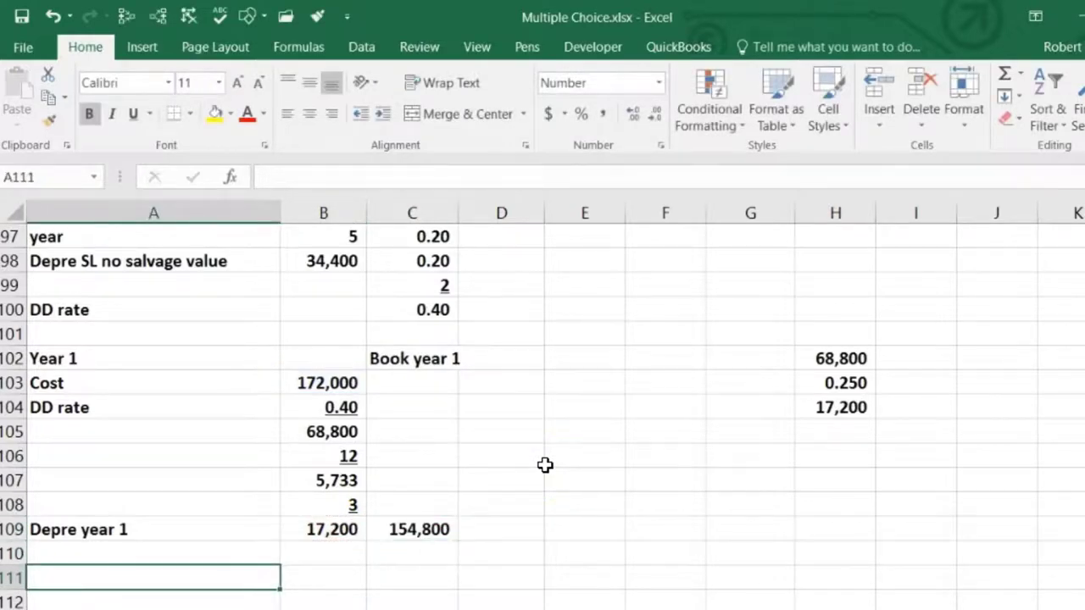
type("YEar")
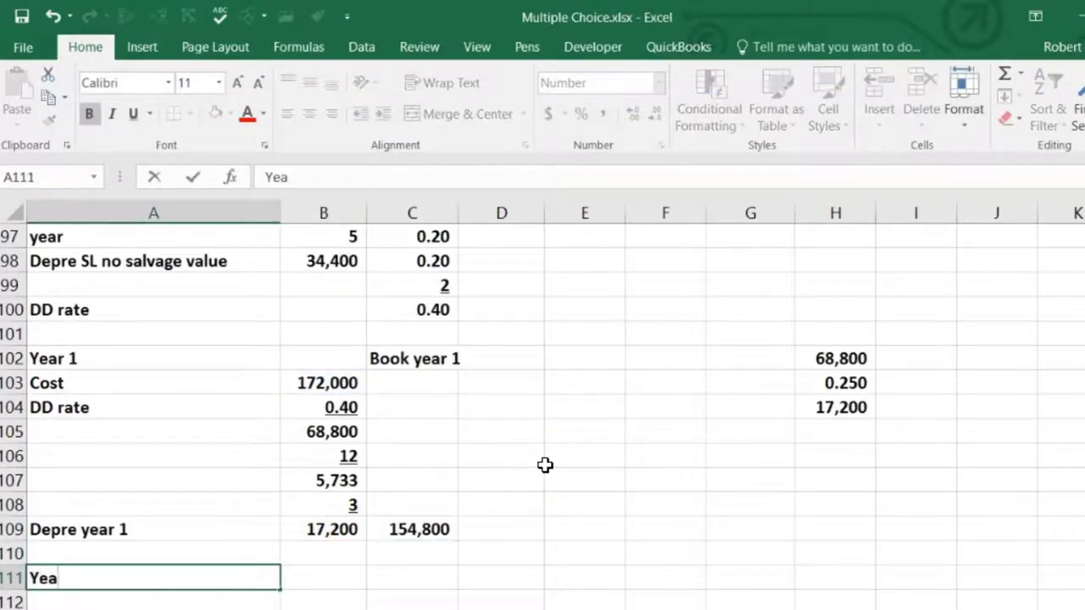
type("r 2")
key("Return")
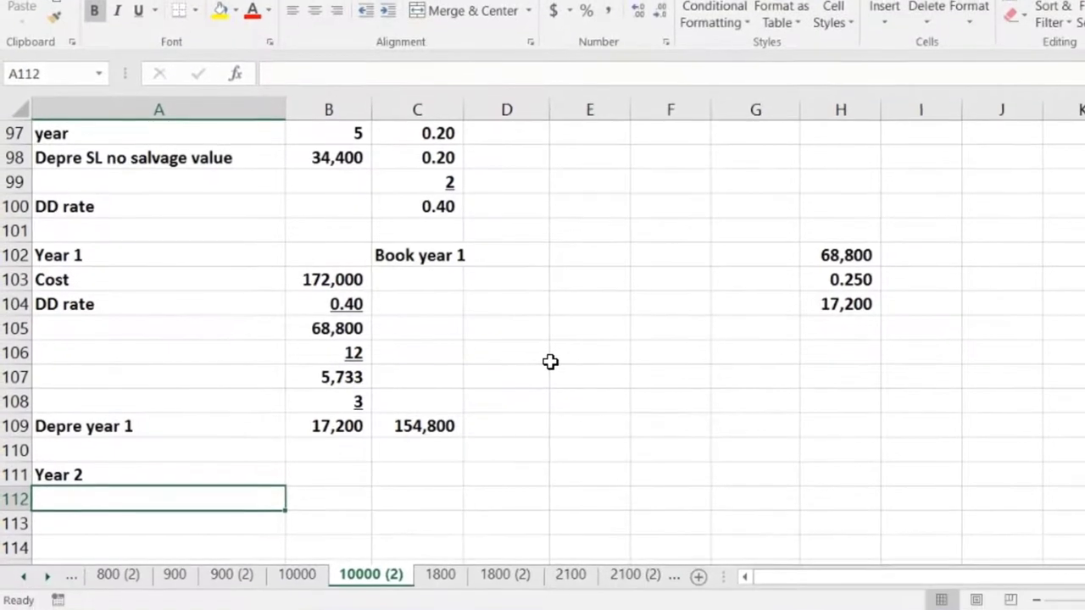
Label A112 "Book value" and bring the Year 1 book value into B112 with the formula =C109
type("Book value")
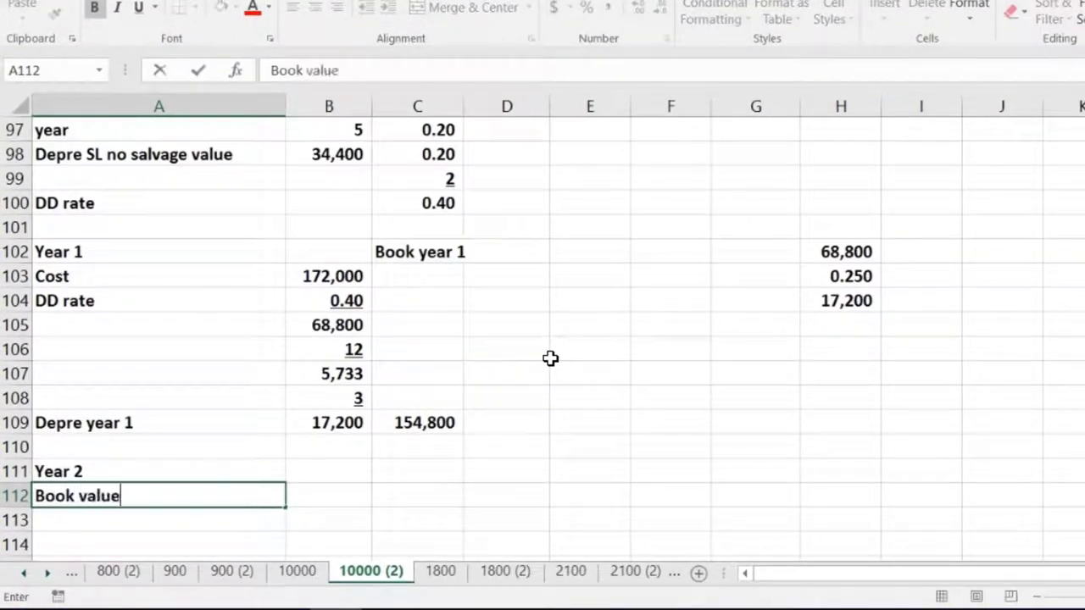
key("Tab")
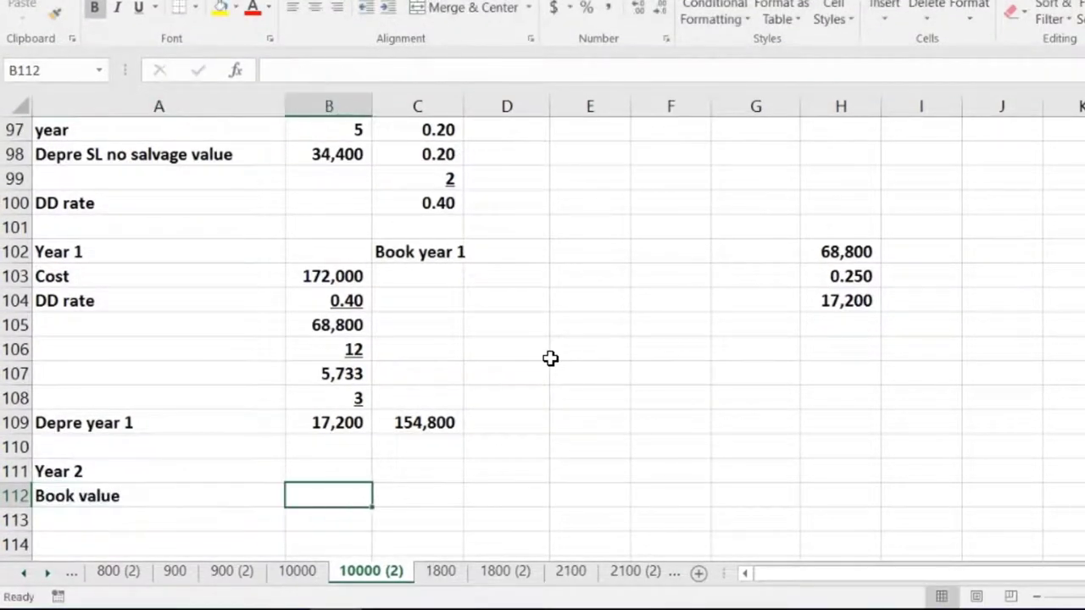
type("=")
key("Right")
key("Up")
key("Up")
key("Up")
key("Up")
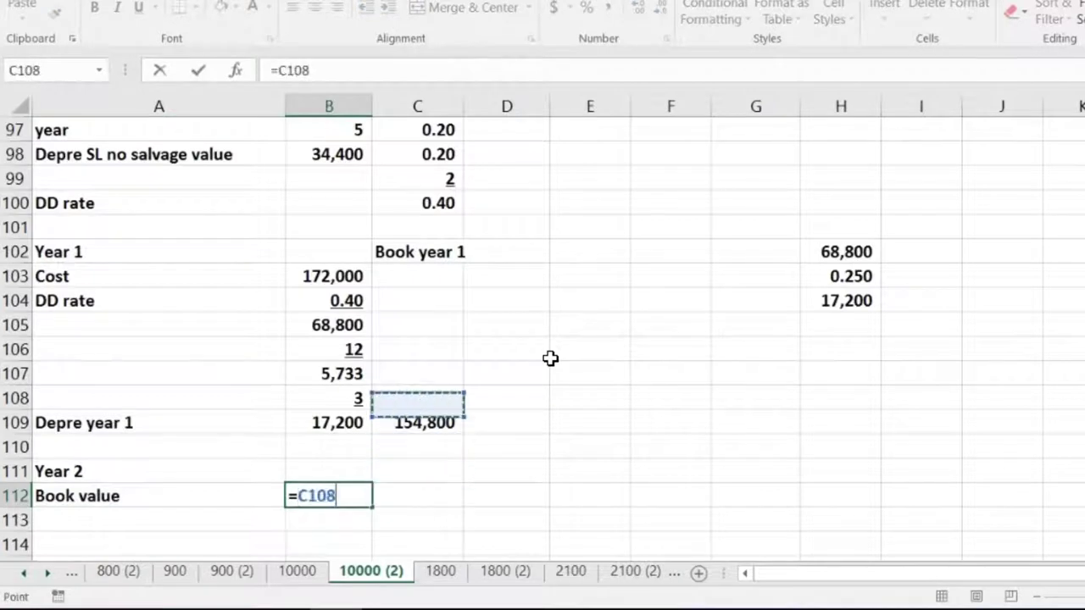
key("Down")
key("Return")
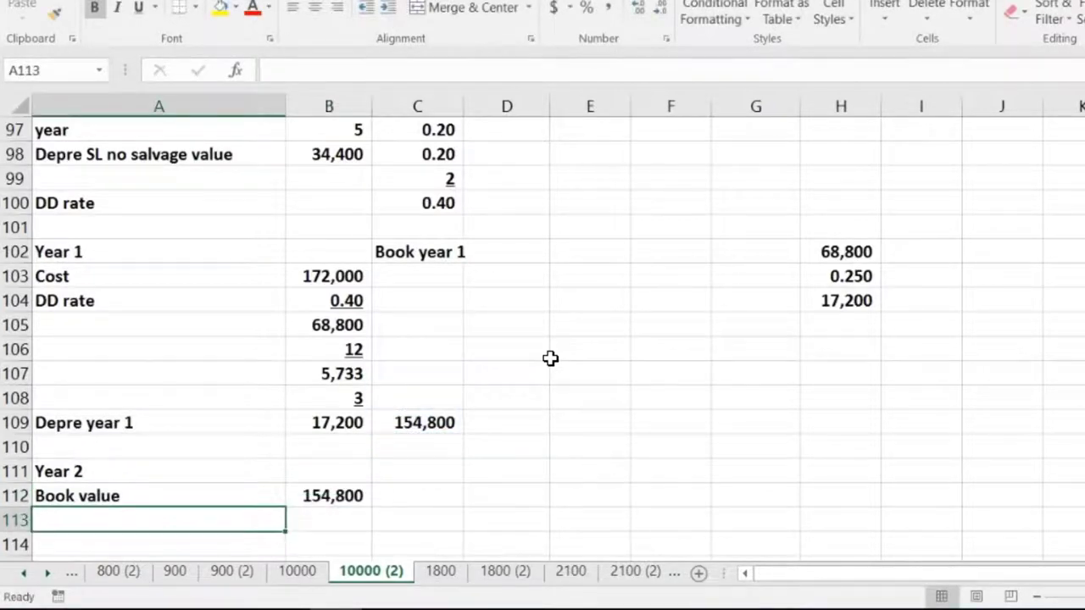
Repeat the "DD rate" label in A113 with the reference +A104
type("+")
key("Up")
key("Up")
key("Up")
key("Up")
key("Up")
key("Up")
key("Up")
key("Up")
key("Up")
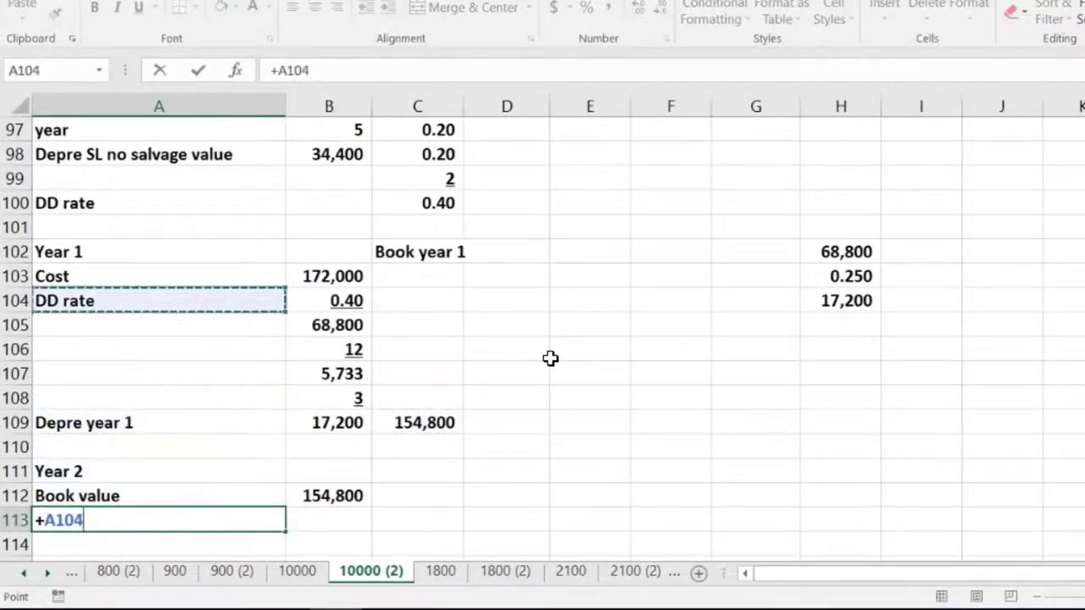
key("Return")
Bring the double-declining rate into B113 with the formula =B104 and underline it
scroll(559, 441, "down", 1)
left_click(349, 443)
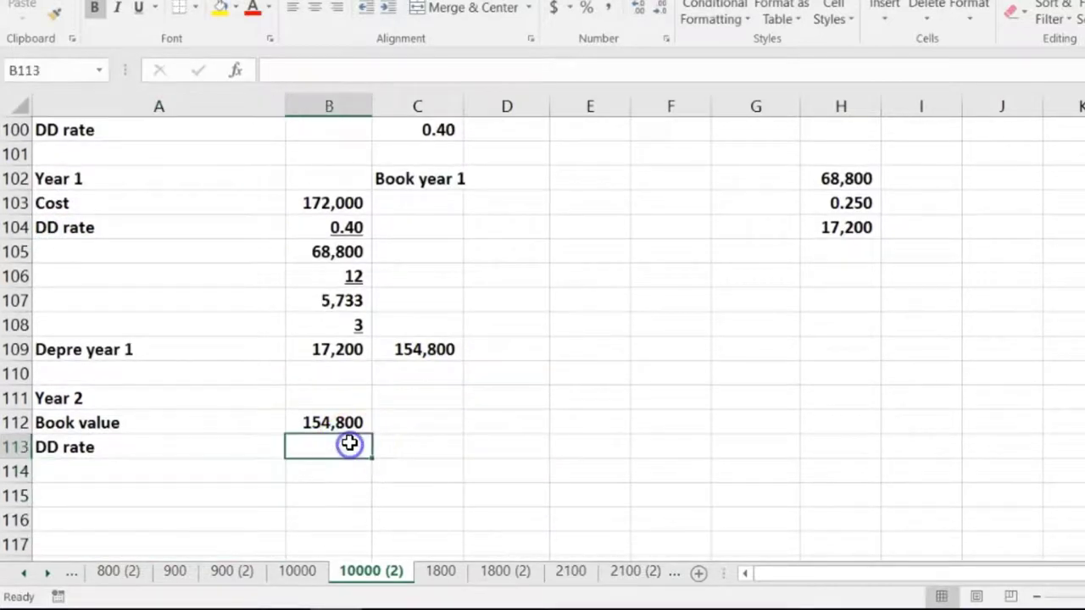
type("=")
left_click(349, 226)
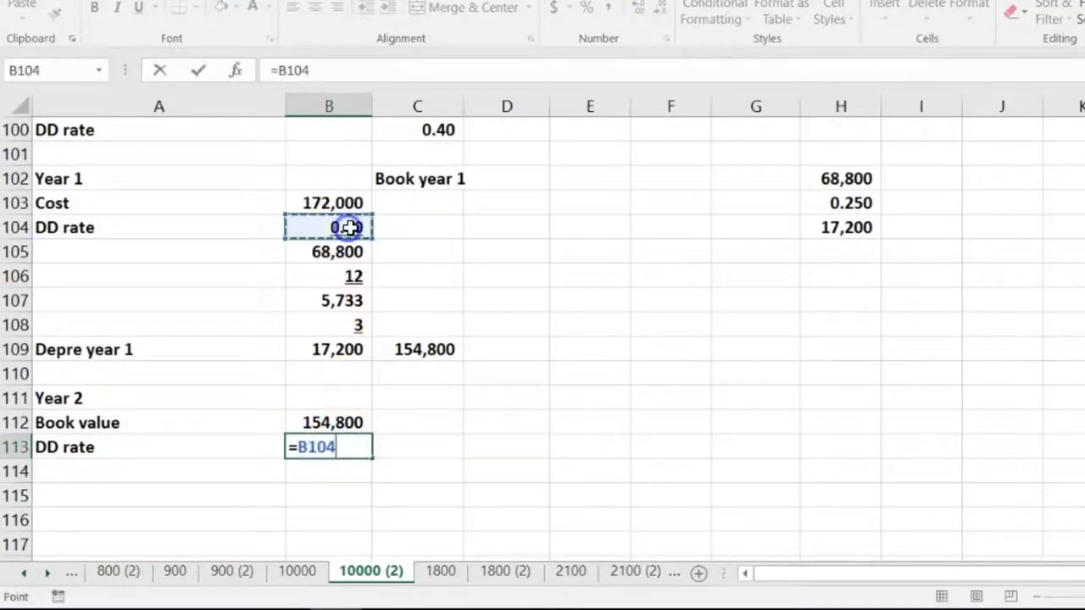
key("Return")
key("Up")
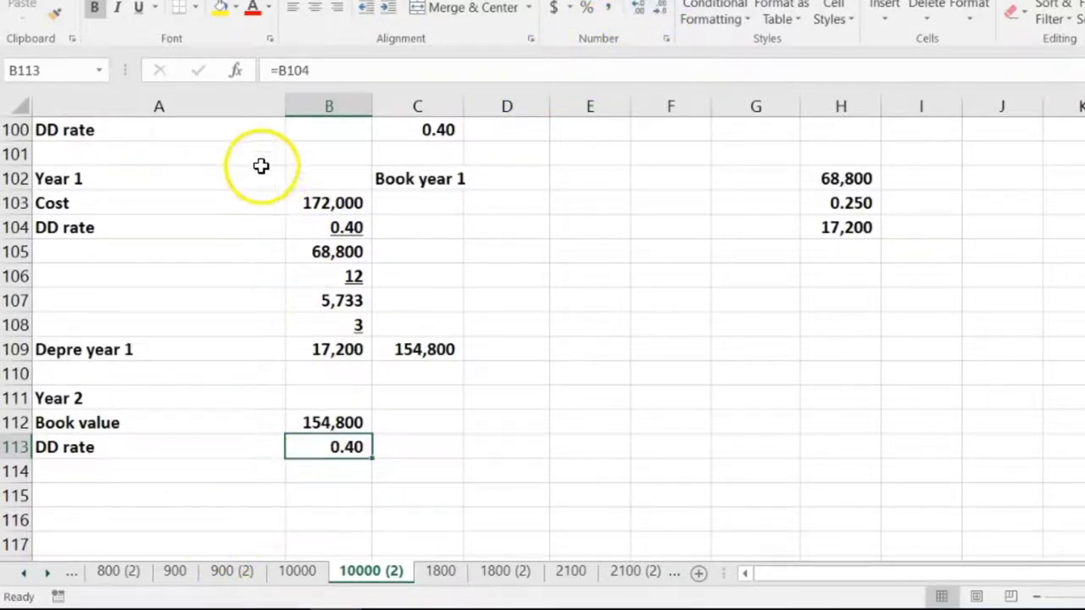
Calculate the Year 2 depreciation in B114 with the formula =B112*B113
left_click(195, 470)
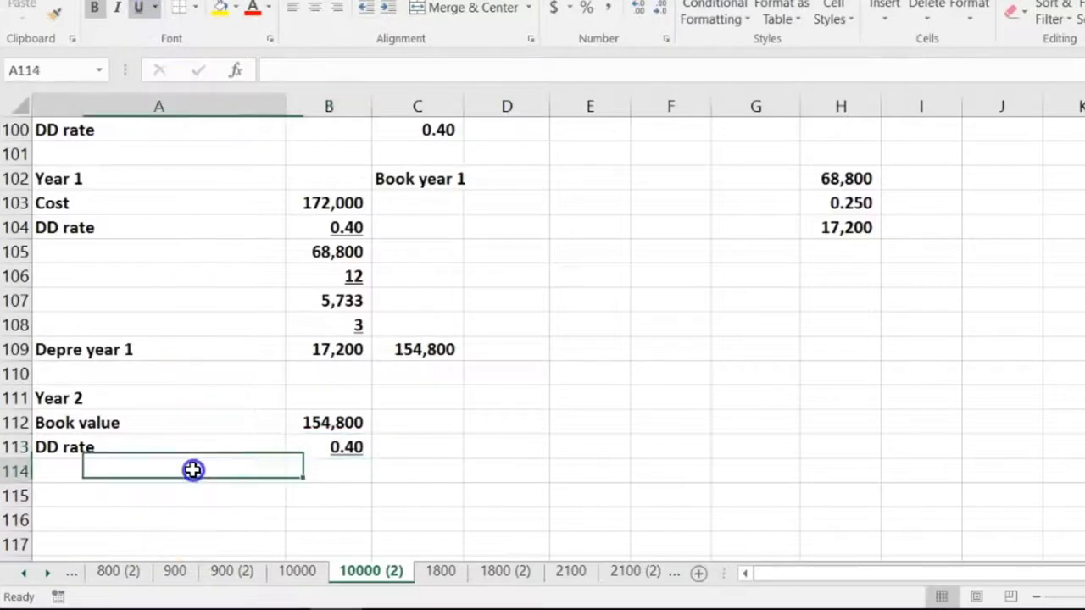
left_click(311, 481)
type("=")
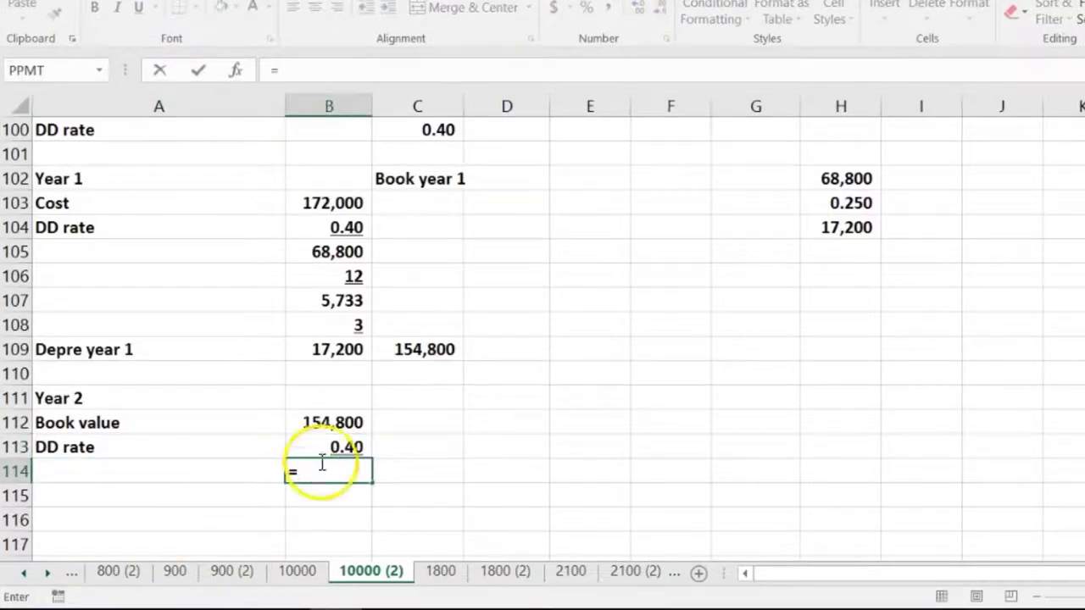
left_click(337, 422)
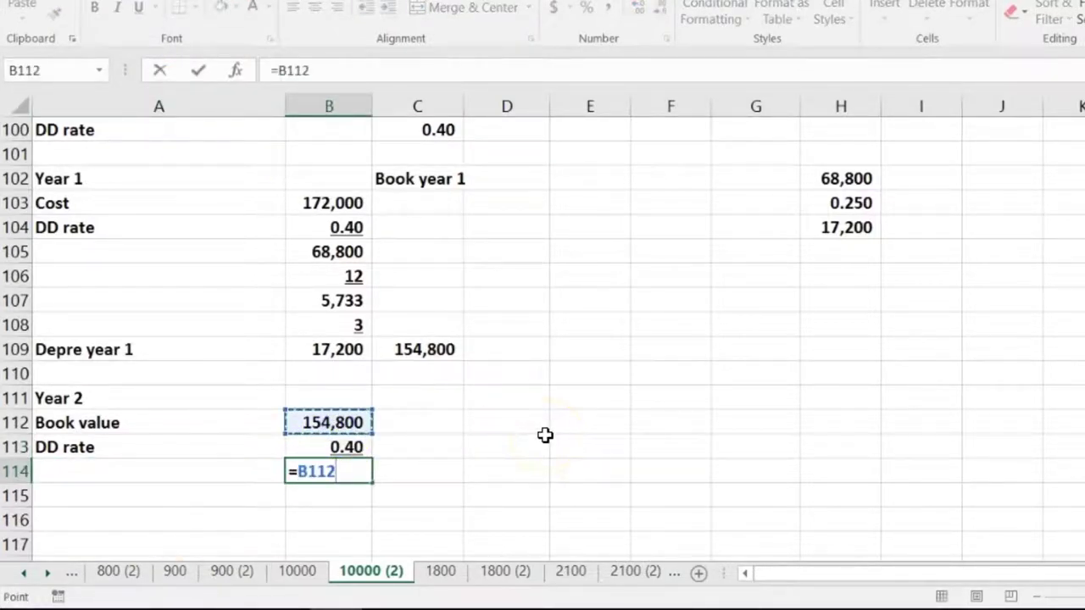
type("*")
left_click(324, 450)
key("Return")
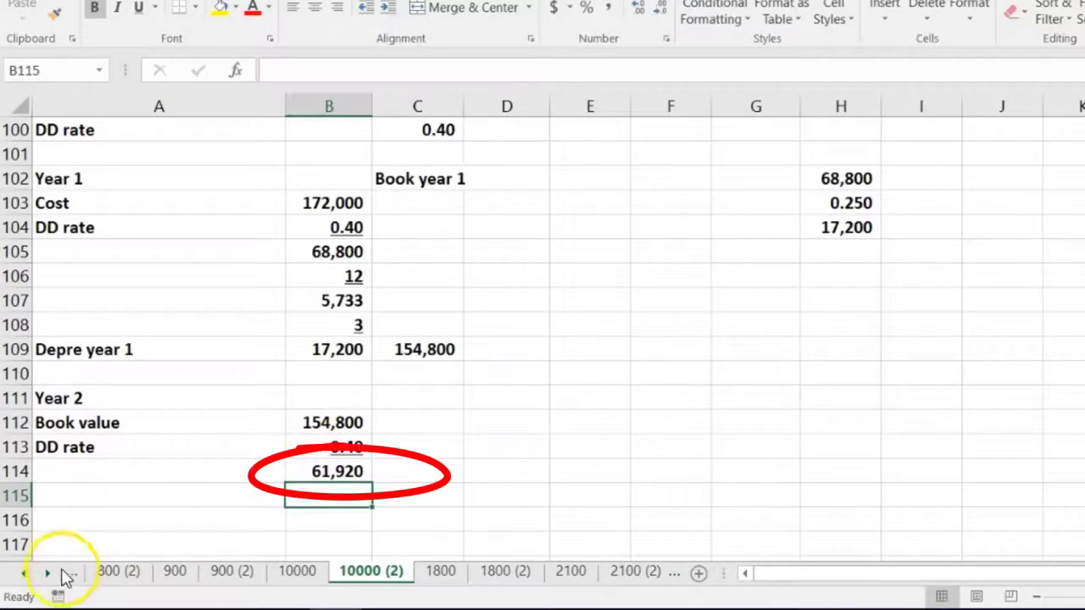
Extend the "Book year 1" heading in C102 one cell across so D102 reads "Book year 2"
left_click(486, 177)
left_click(462, 185)
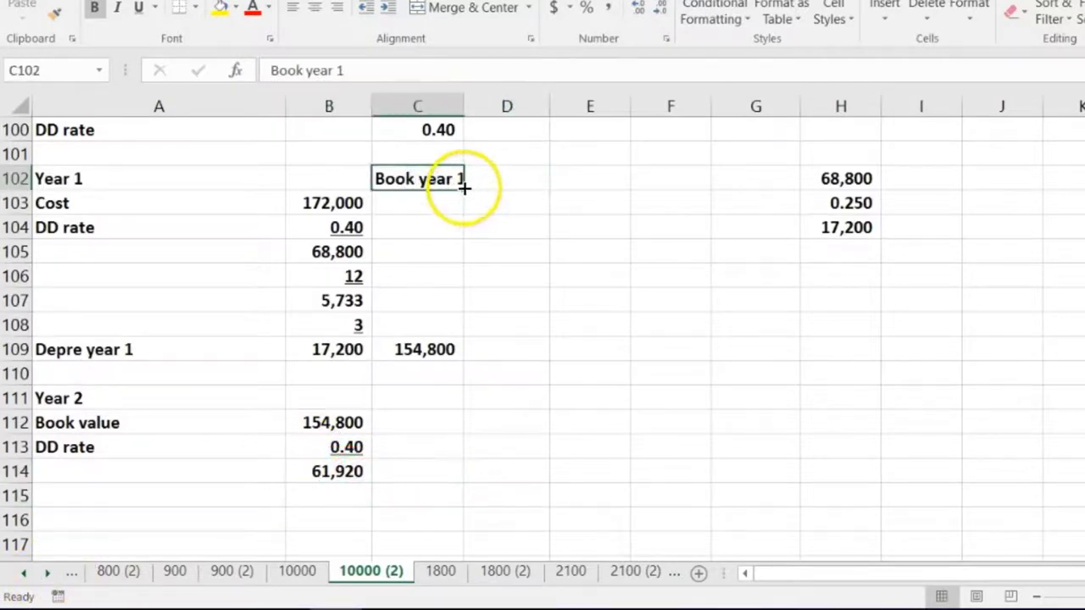
left_click_drag(464, 188, 514, 198)
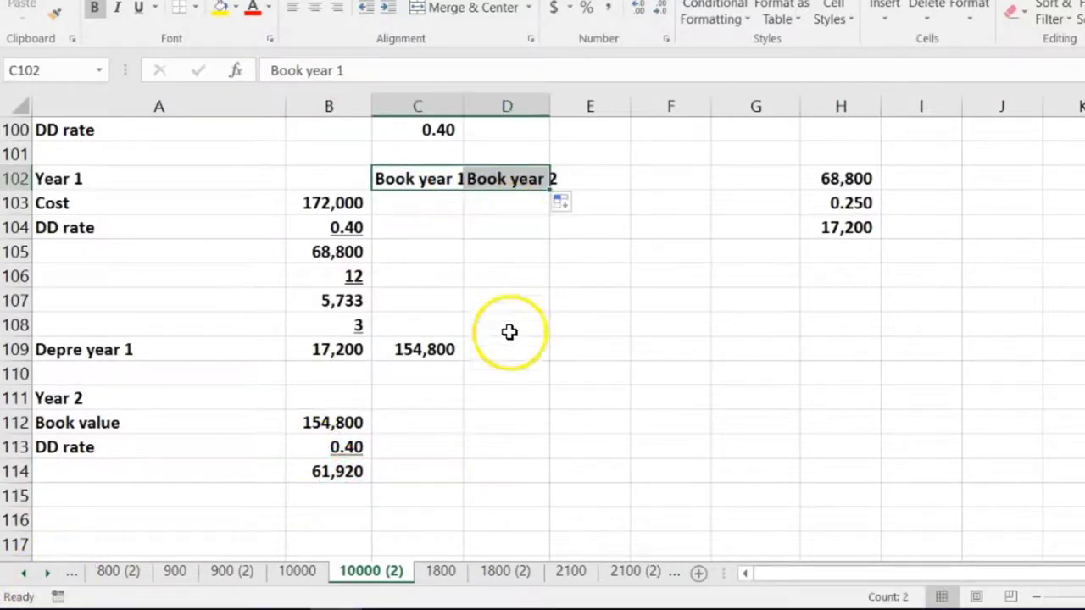
Calculate the Year 2 book value in D114 with the formula =C109-B114
left_click(502, 468)
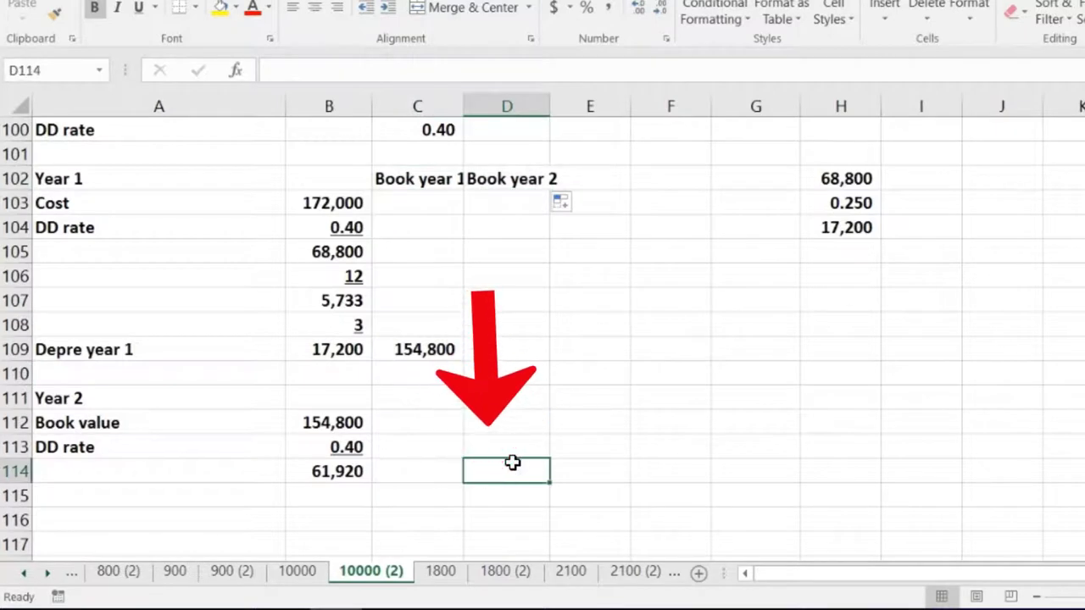
type("=")
left_click(429, 347)
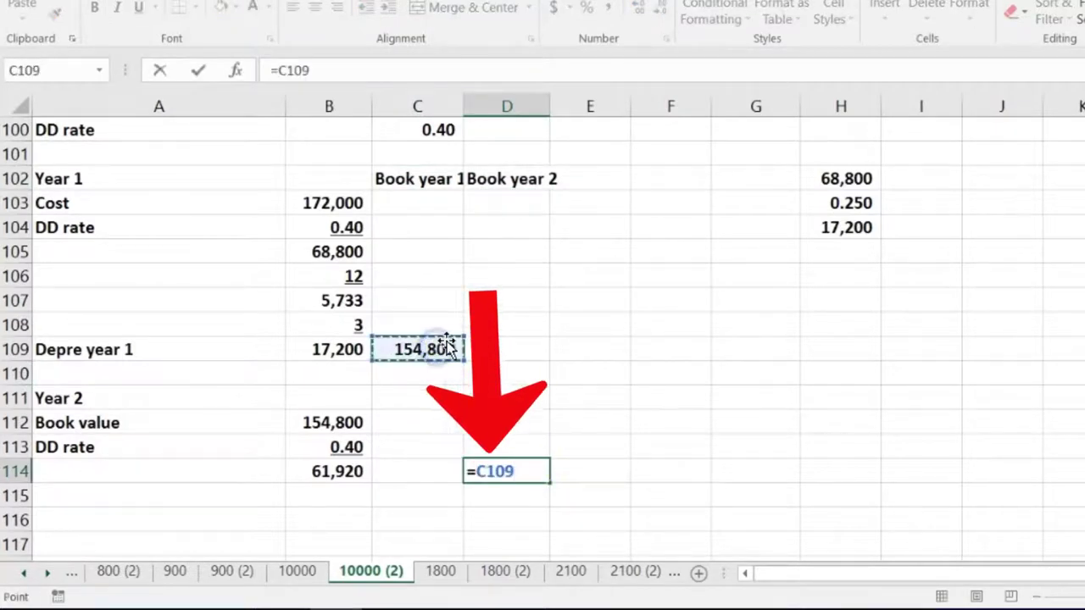
type("-")
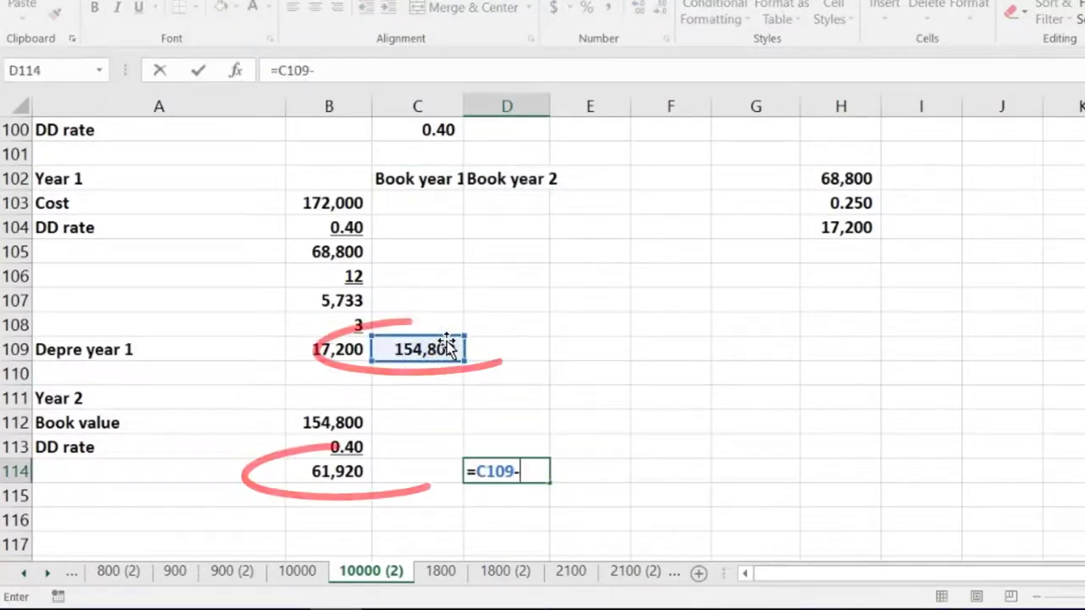
left_click(320, 472)
key("Return")
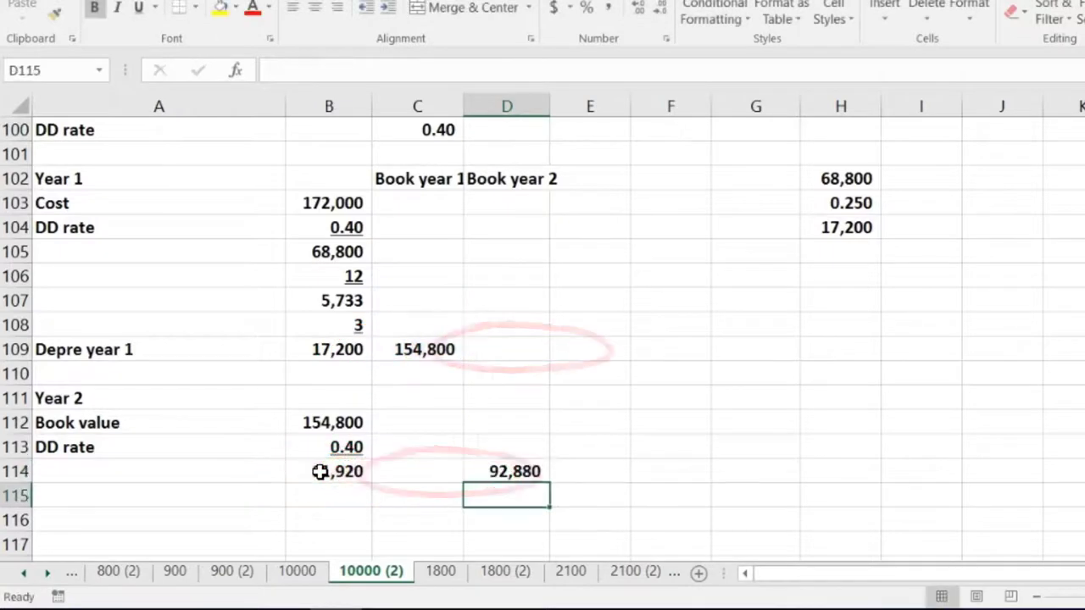
Review the Year 2 depreciation in B114 and book value in D114 against the problem statement in row 94
left_click(524, 471)
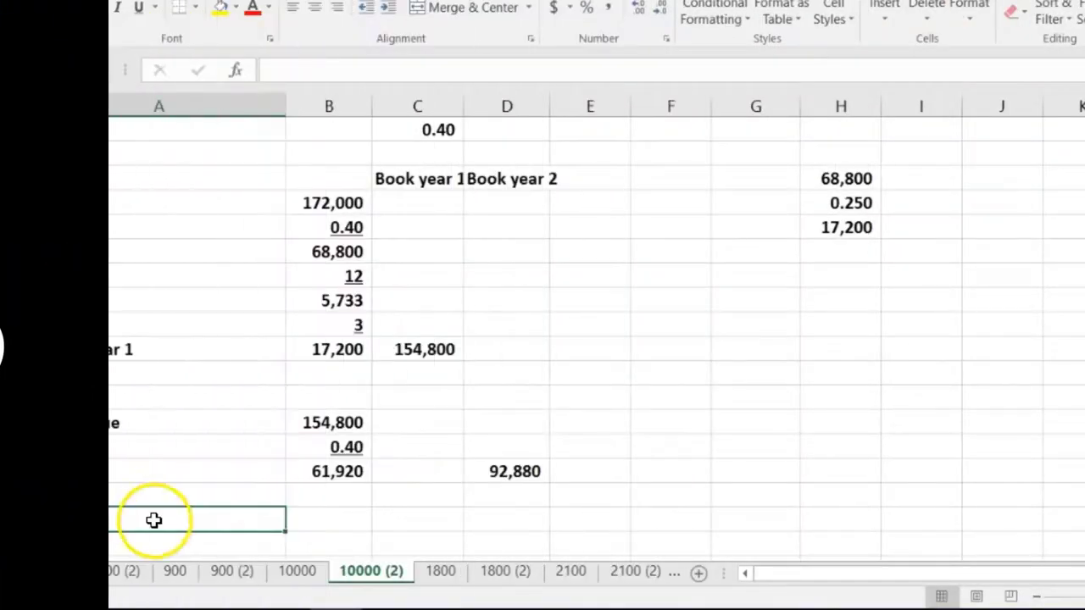
left_click(345, 471)
scroll(346, 471, "down", 1)
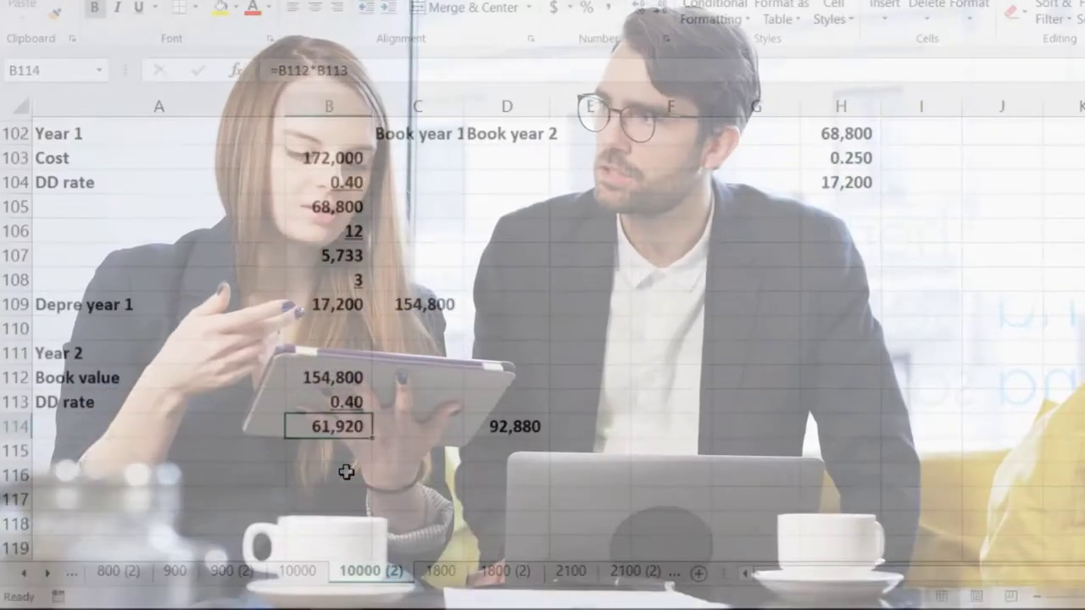
left_click(484, 405)
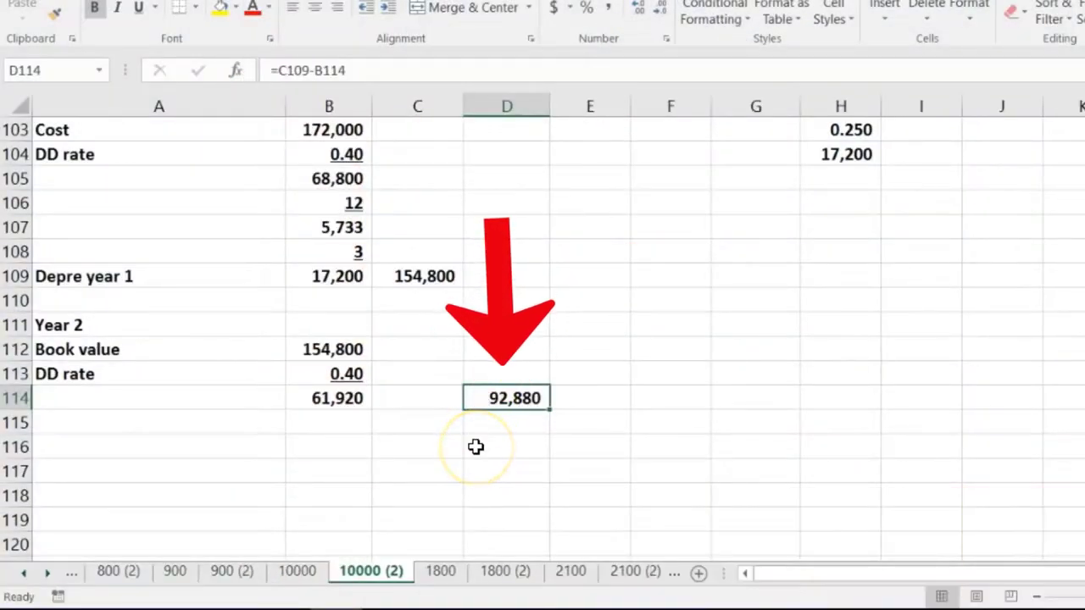
scroll(476, 446, "up", 4)
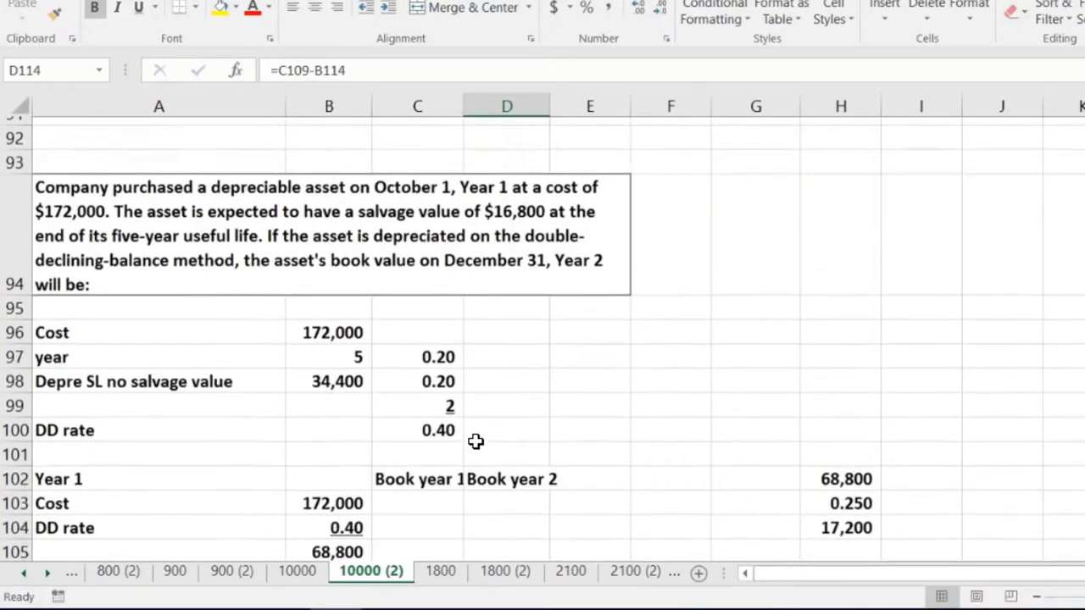